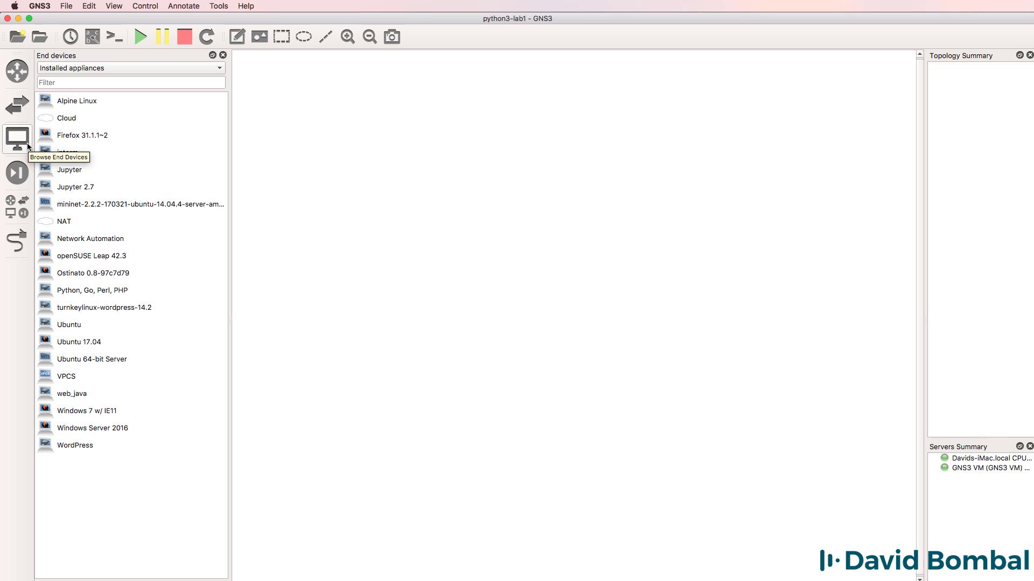
{"action": "left_click", "coordinate": [111, 243]}
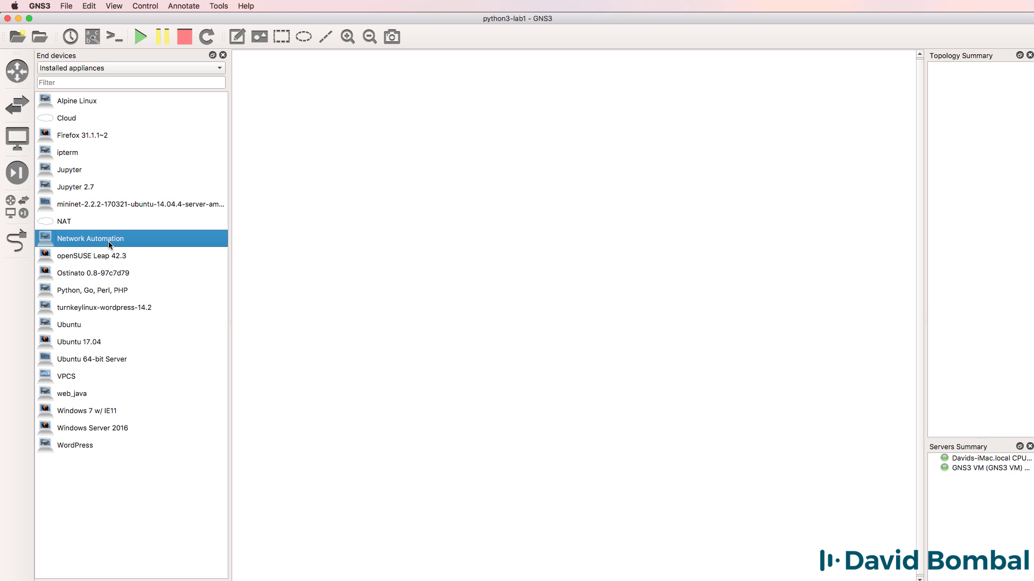
{"action": "left_click", "coordinate": [121, 67]}
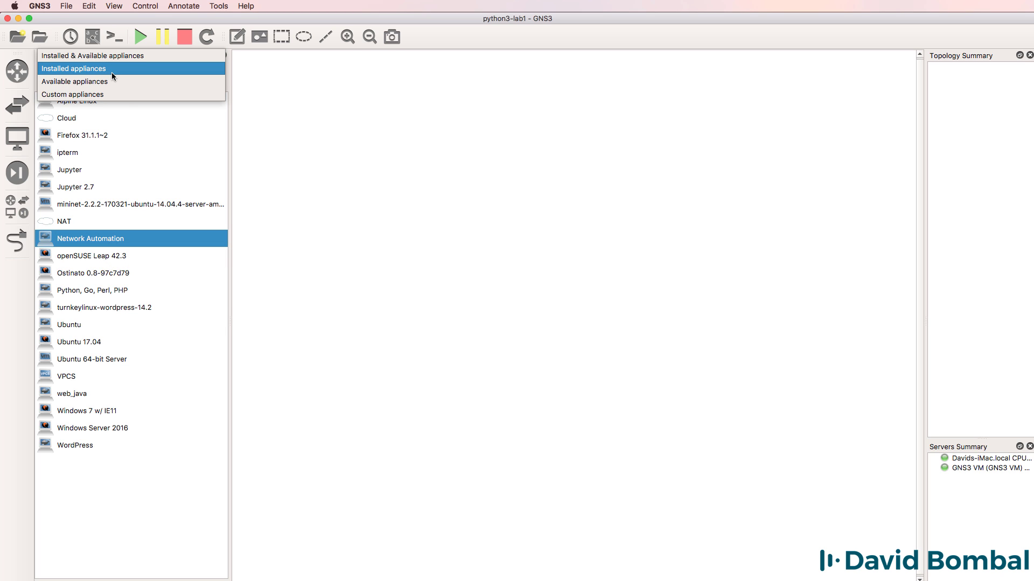
{"action": "left_click", "coordinate": [112, 82]}
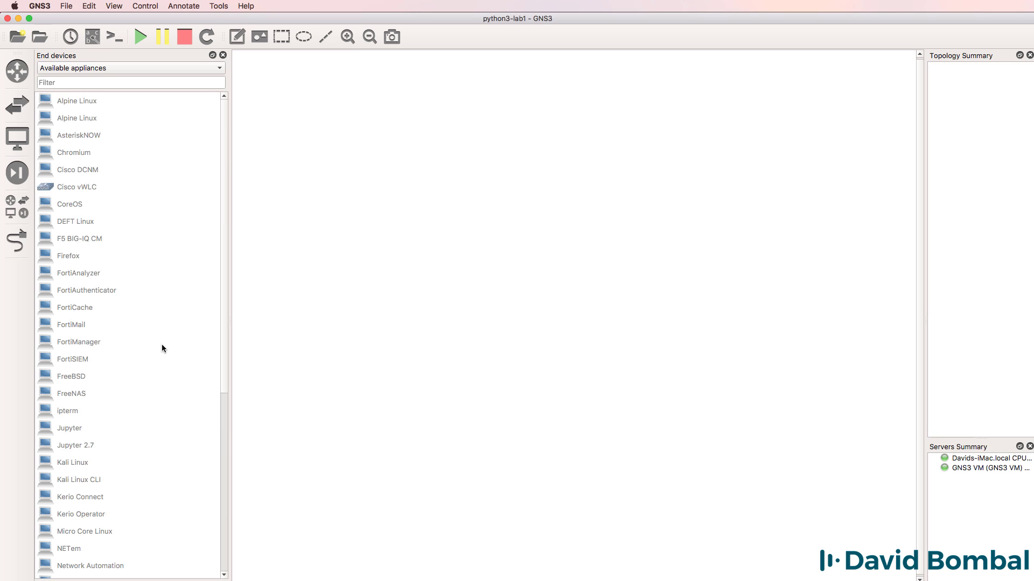
{"action": "scroll", "coordinate": [162, 346], "scroll_direction": "down", "scroll_amount": 5}
{"action": "left_click", "coordinate": [139, 356]}
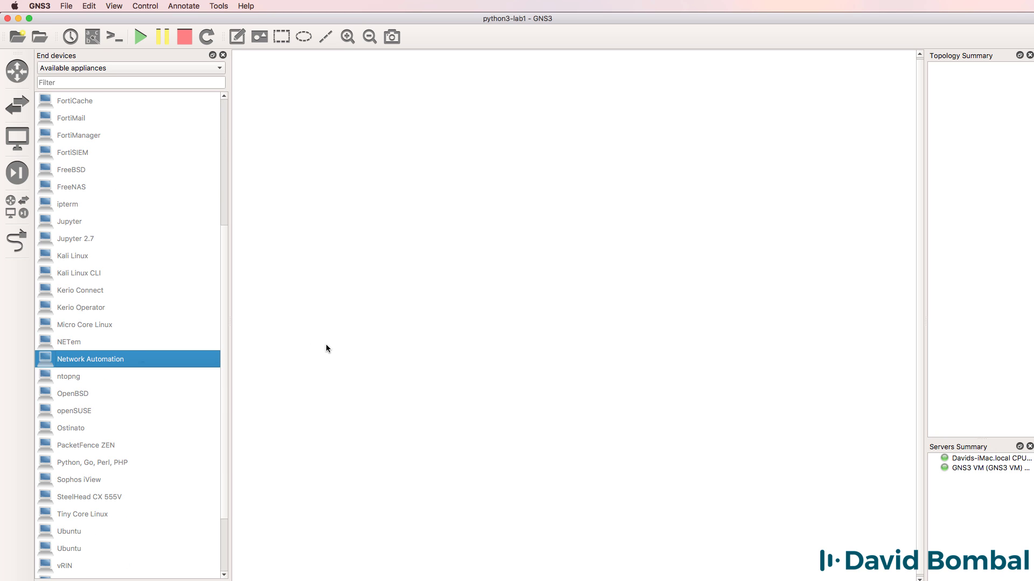
{"action": "left_click", "coordinate": [141, 67]}
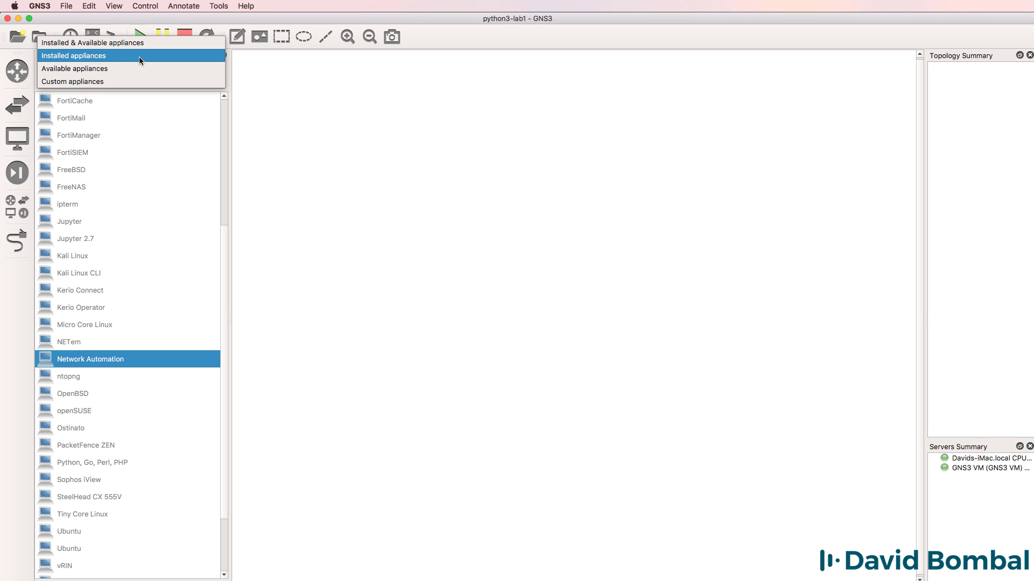
{"action": "left_click", "coordinate": [138, 56]}
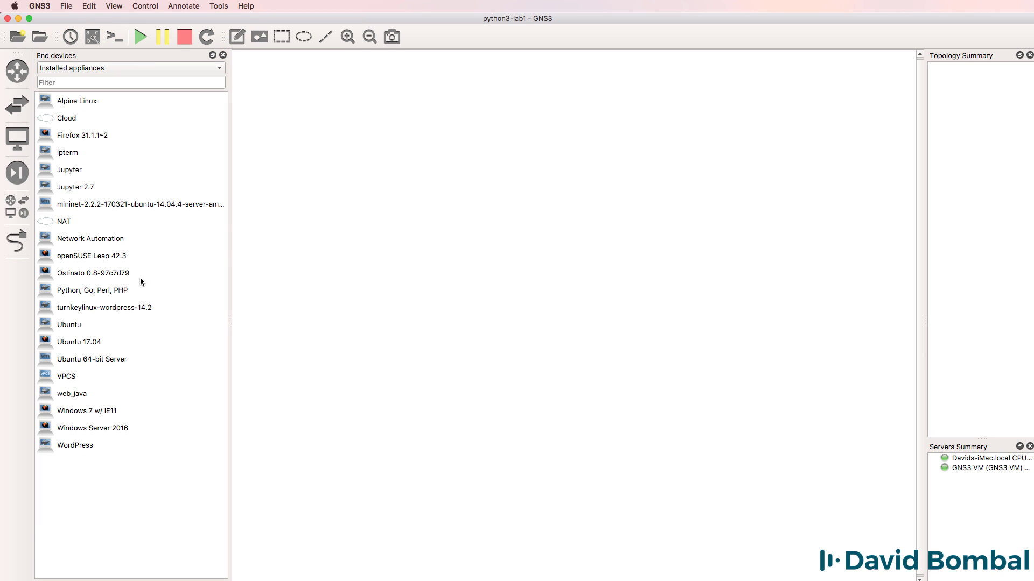
{"action": "left_click", "coordinate": [114, 239]}
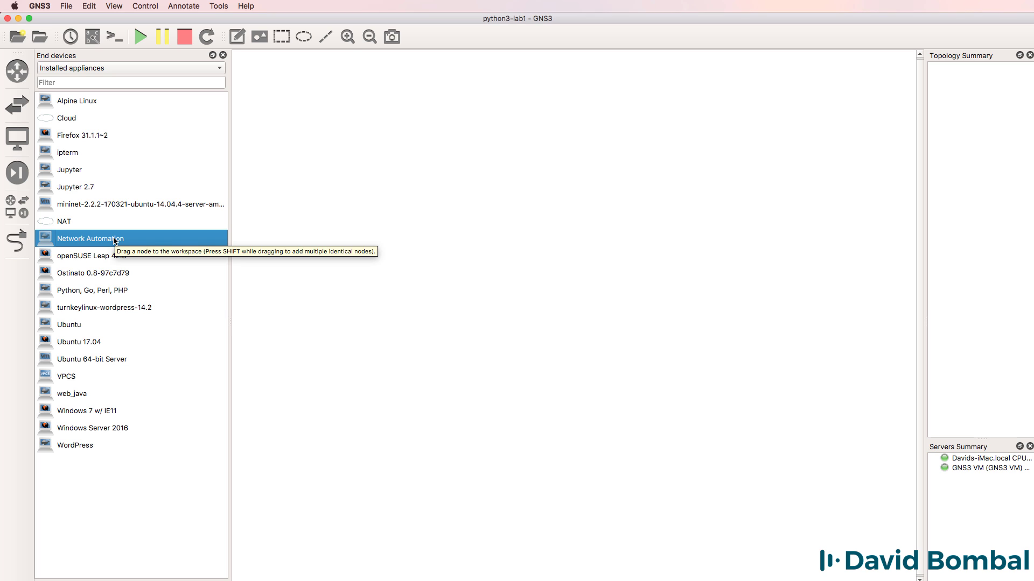
Step: Place a Network Automation node and an Ethernet switch on the canvas, hosting the switch on the GNS3 VM
{"action": "left_click_drag", "start_coordinate": [114, 240], "coordinate": [401, 232]}
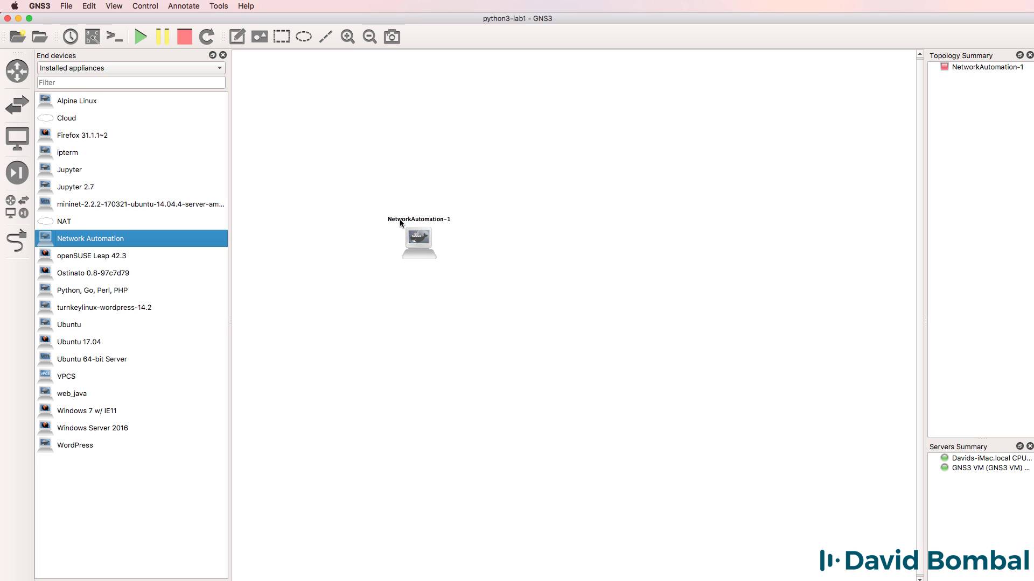
{"action": "left_click", "coordinate": [16, 115]}
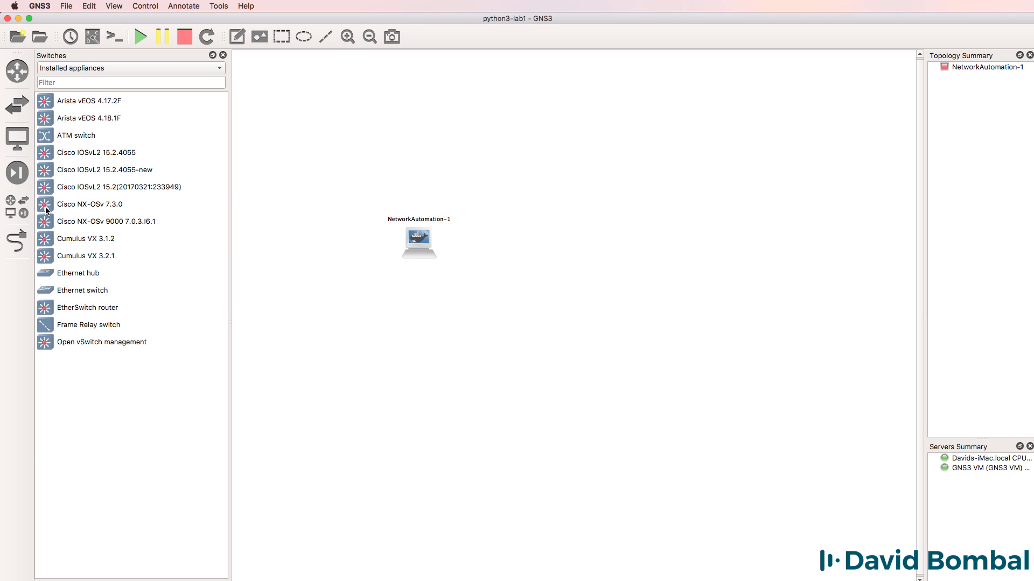
{"action": "left_click_drag", "start_coordinate": [104, 295], "coordinate": [540, 240]}
{"action": "left_click", "coordinate": [518, 305]}
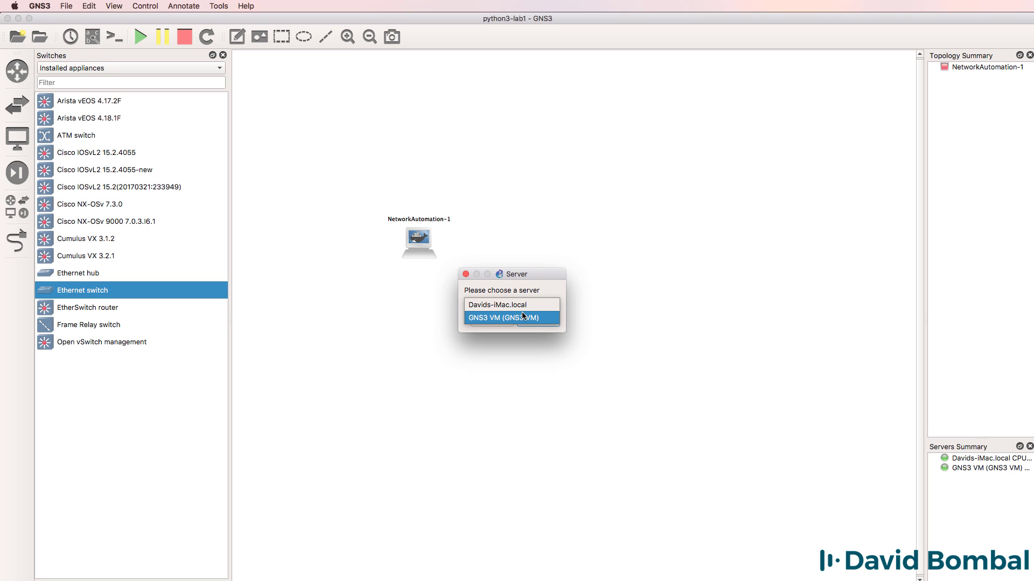
{"action": "left_click", "coordinate": [523, 318]}
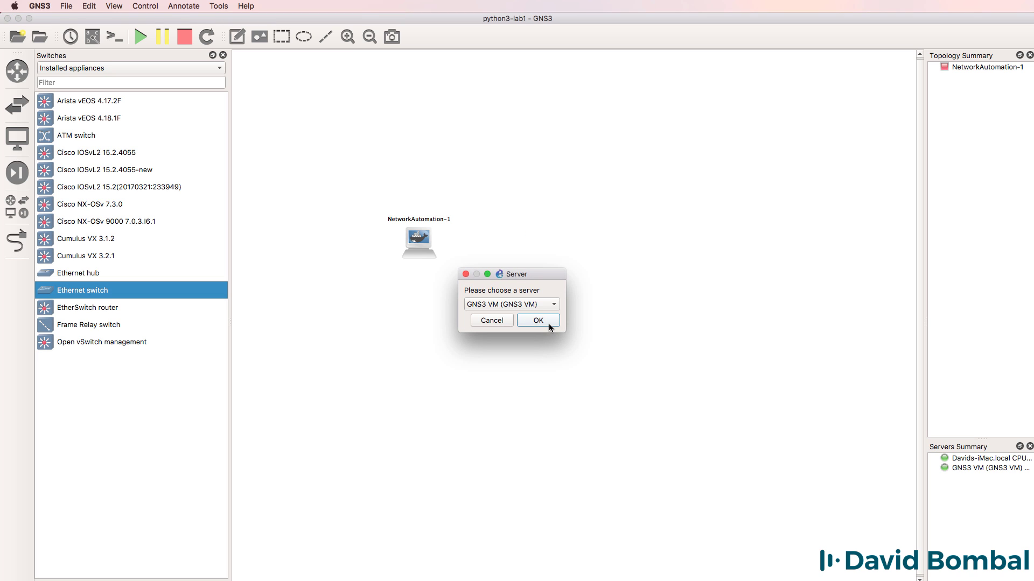
{"action": "left_click", "coordinate": [538, 321]}
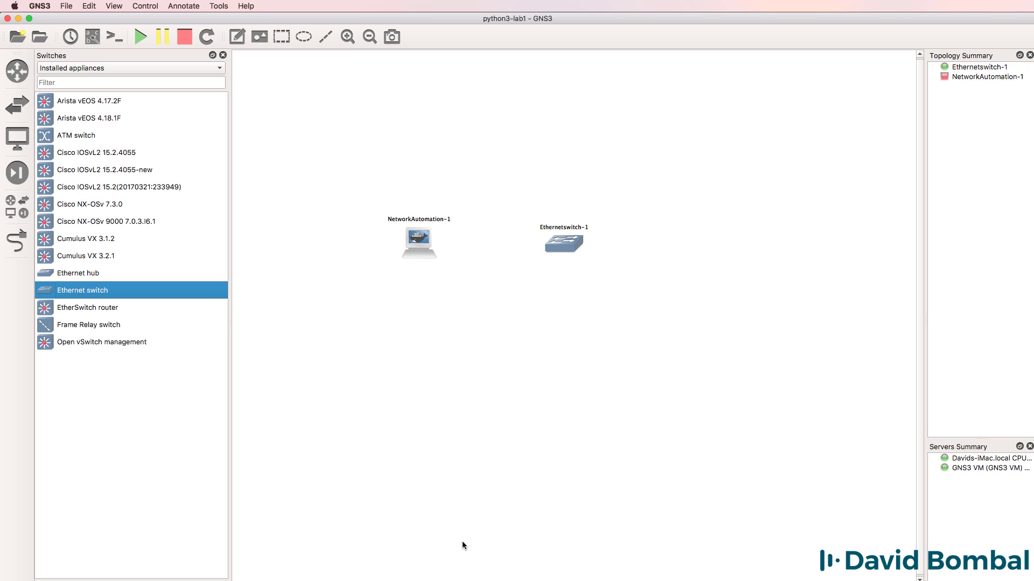
Step: Move NetworkAutomation-1 and Ethernetswitch-1 further left on the canvas
{"action": "key", "text": "super+Tab"}
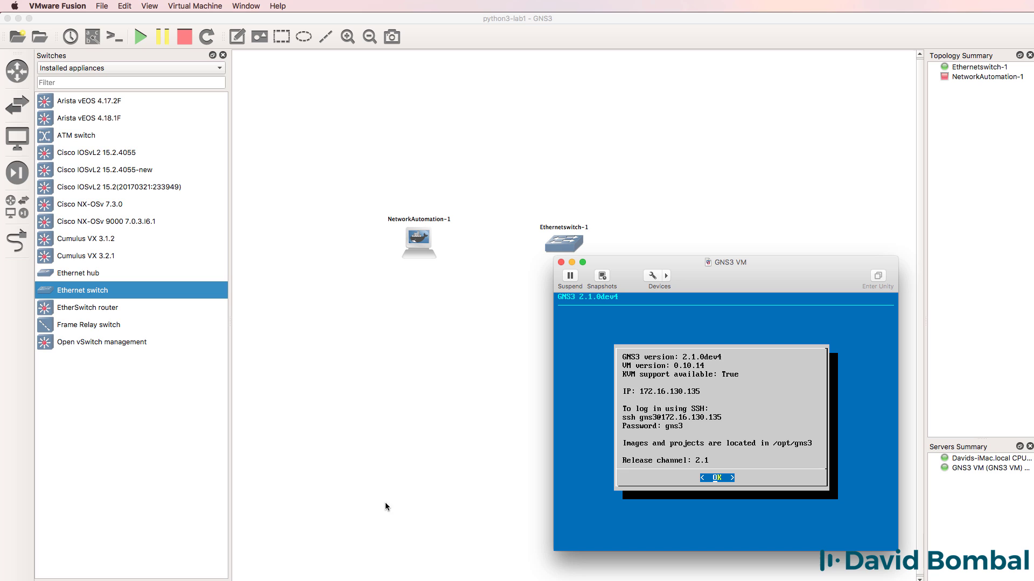
{"action": "key", "text": "super+Tab"}
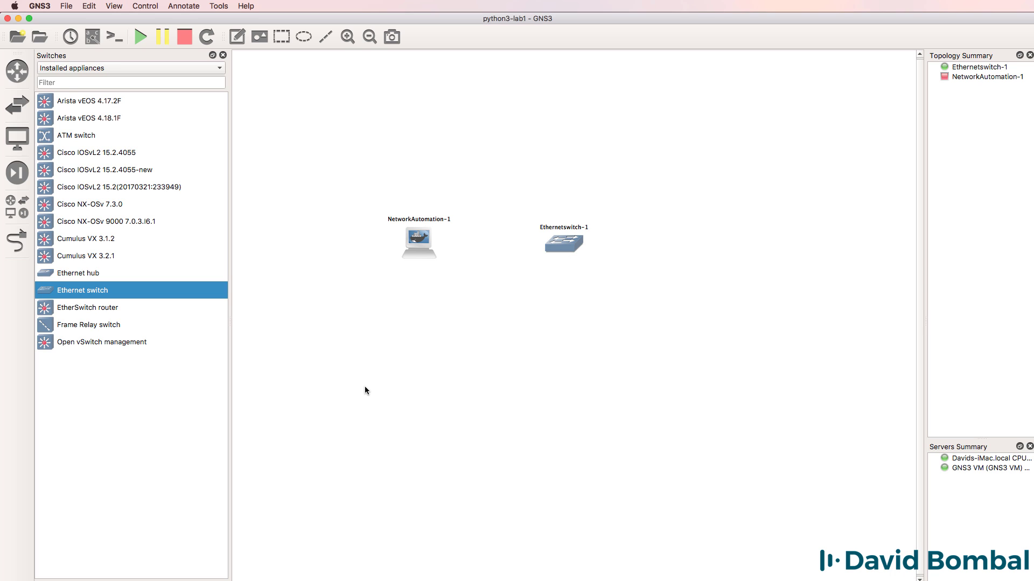
{"action": "left_click_drag", "start_coordinate": [405, 236], "coordinate": [289, 229]}
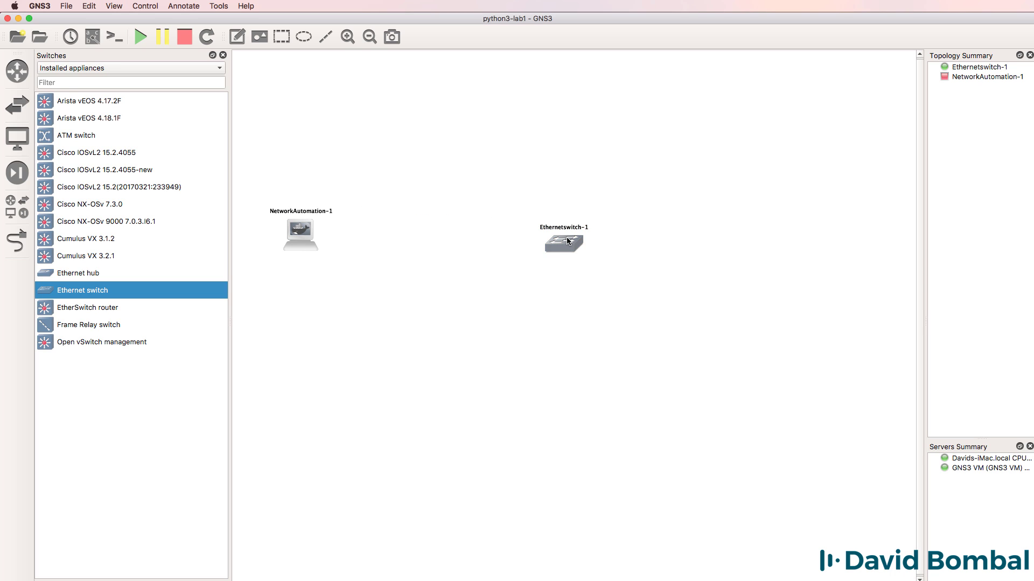
{"action": "left_click_drag", "start_coordinate": [567, 239], "coordinate": [448, 225]}
Step: Drag the NAT appliance from the all-devices list onto the canvas and host it on the GNS3 VM
{"action": "left_click", "coordinate": [24, 203]}
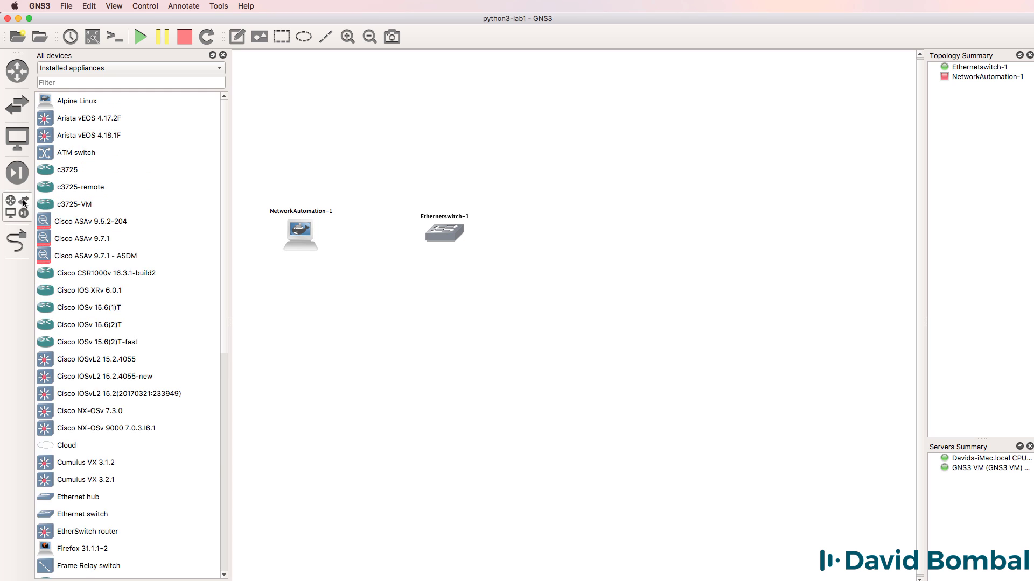
{"action": "scroll", "coordinate": [84, 386], "scroll_direction": "down", "scroll_amount": 10}
{"action": "left_click", "coordinate": [70, 378]}
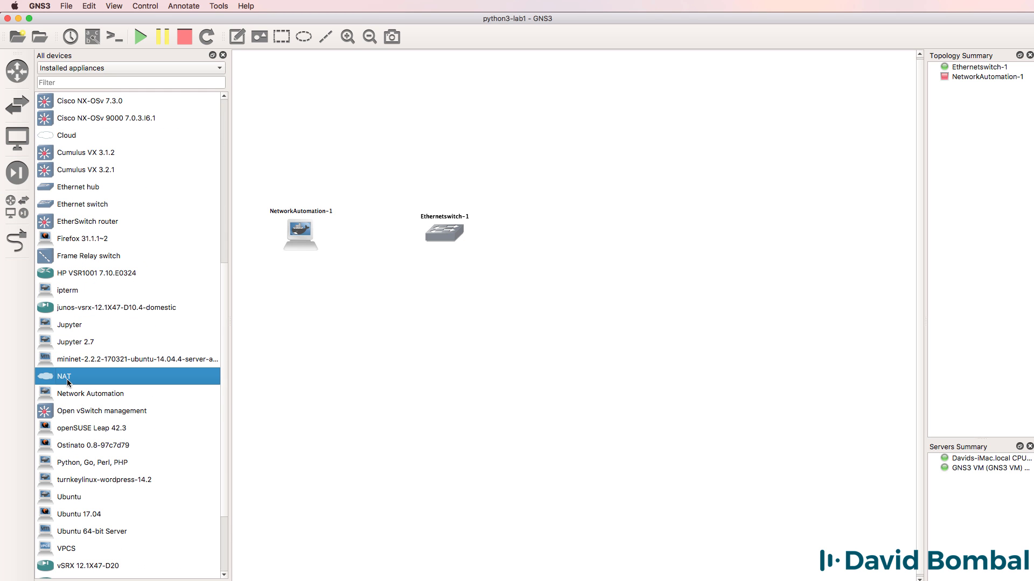
{"action": "left_click_drag", "start_coordinate": [83, 379], "coordinate": [450, 312]}
{"action": "left_click", "coordinate": [520, 306]}
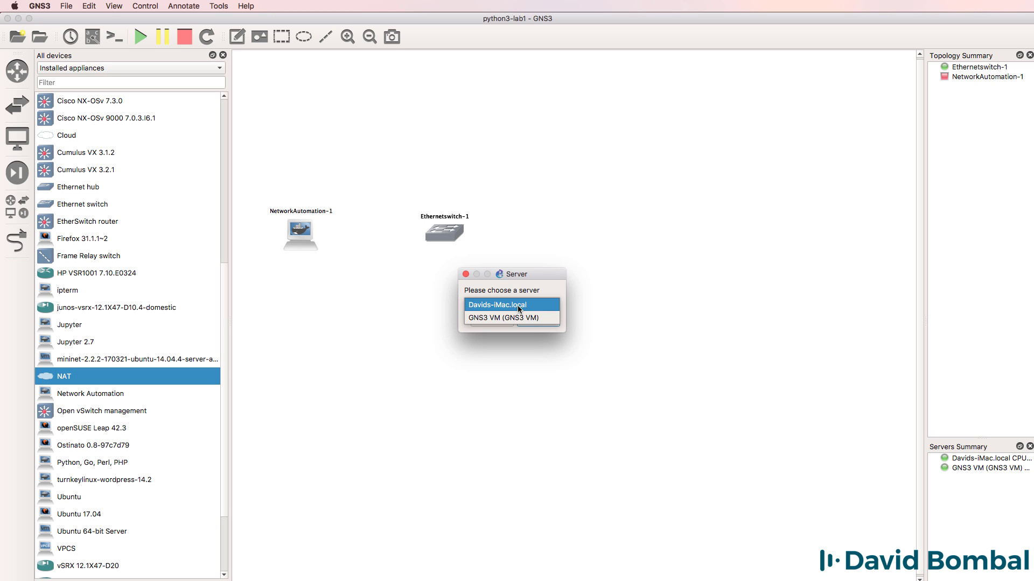
{"action": "left_click", "coordinate": [519, 318]}
{"action": "left_click", "coordinate": [532, 321]}
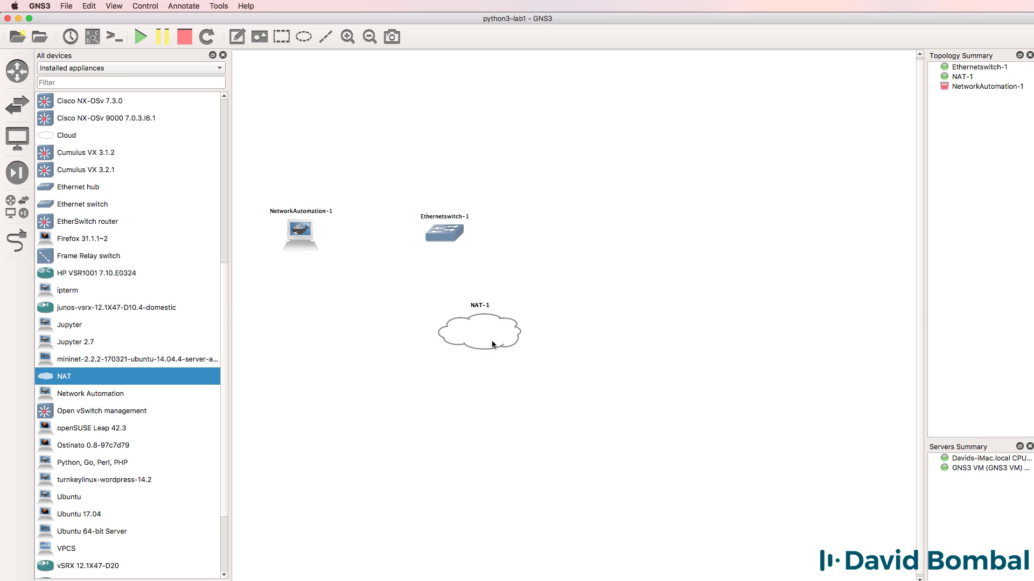
Step: Position NAT-1 just below Ethernetswitch-1 and zoom in on the topology
{"action": "left_click_drag", "start_coordinate": [476, 342], "coordinate": [439, 323]}
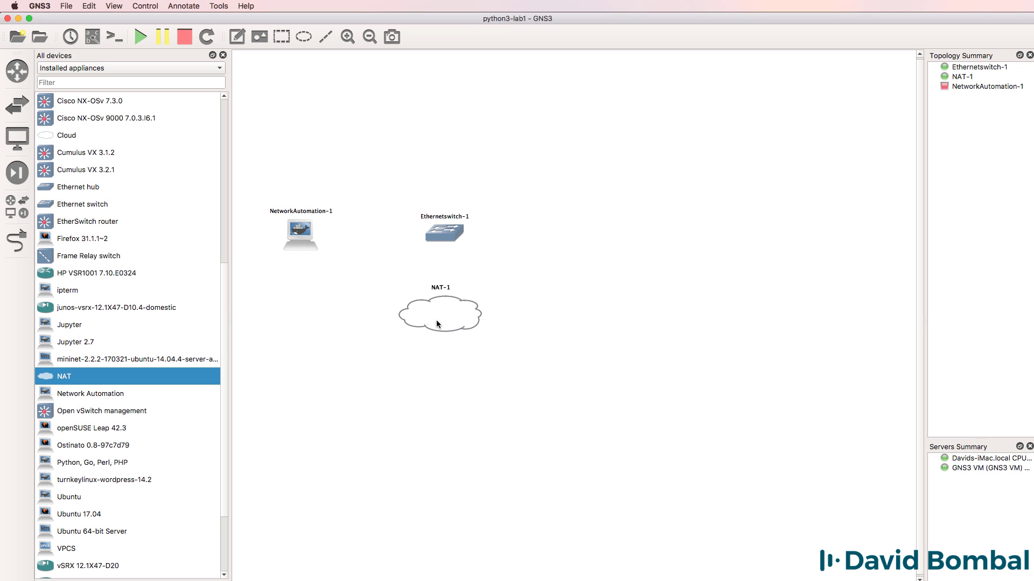
{"action": "left_click", "coordinate": [342, 38]}
{"action": "left_click", "coordinate": [341, 38]}
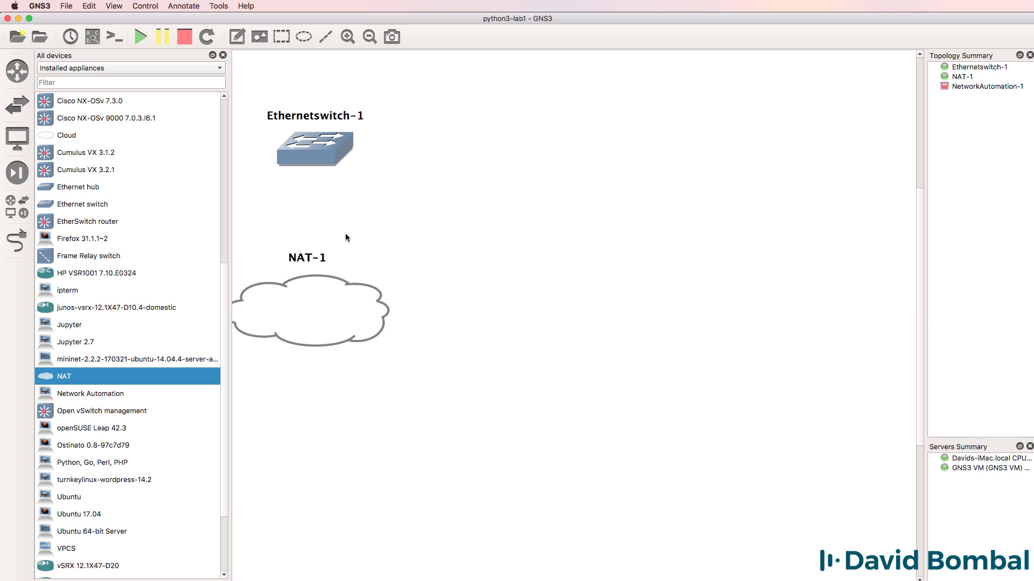
{"action": "scroll", "coordinate": [421, 577], "scroll_direction": "left", "scroll_amount": 10}
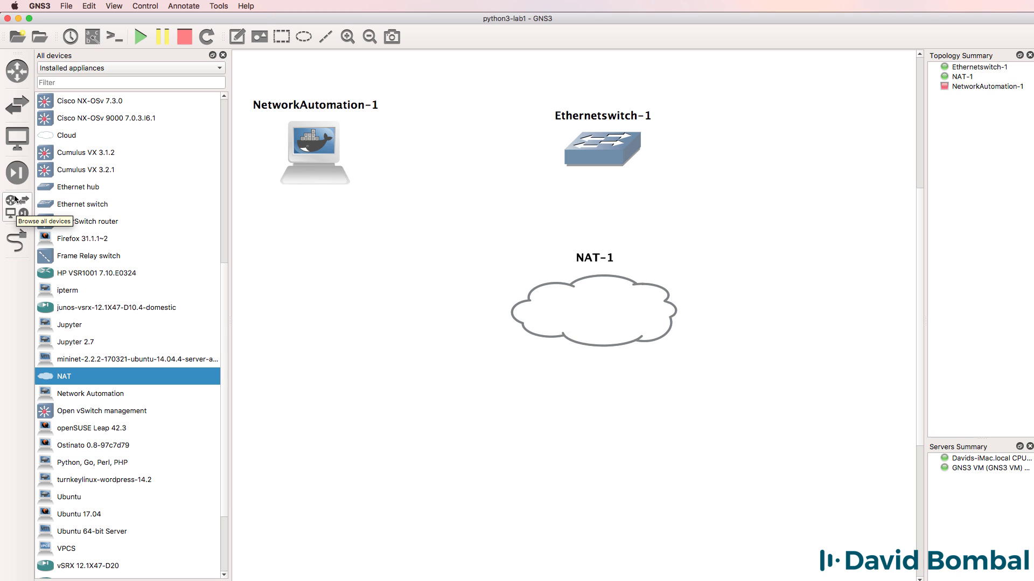
Step: Add a Cisco IOSvL2 15.2 switch and a Cisco IOSv 15.6(2)T-fast router on the right side
{"action": "left_click", "coordinate": [20, 105]}
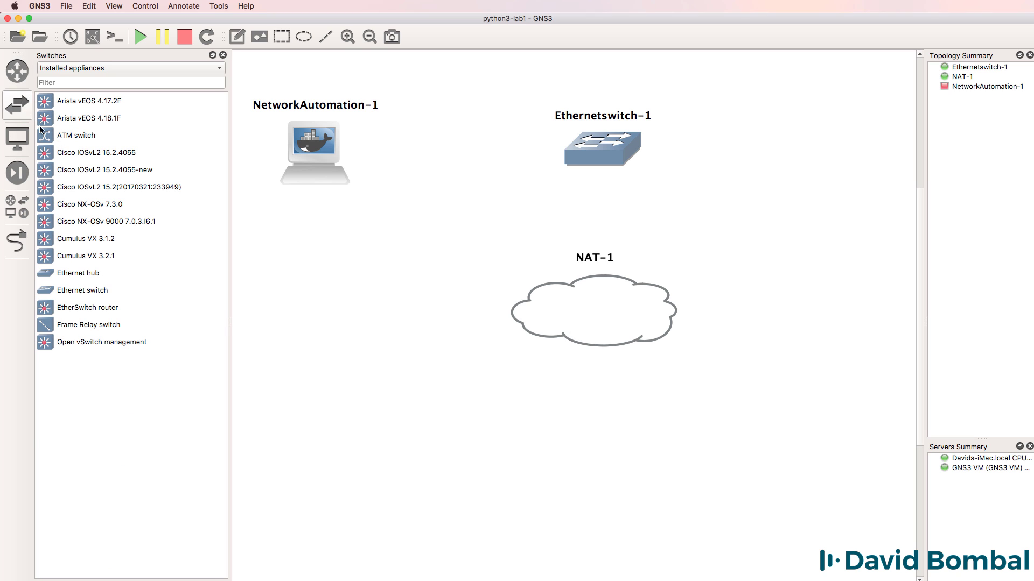
{"action": "left_click_drag", "start_coordinate": [89, 187], "coordinate": [829, 147]}
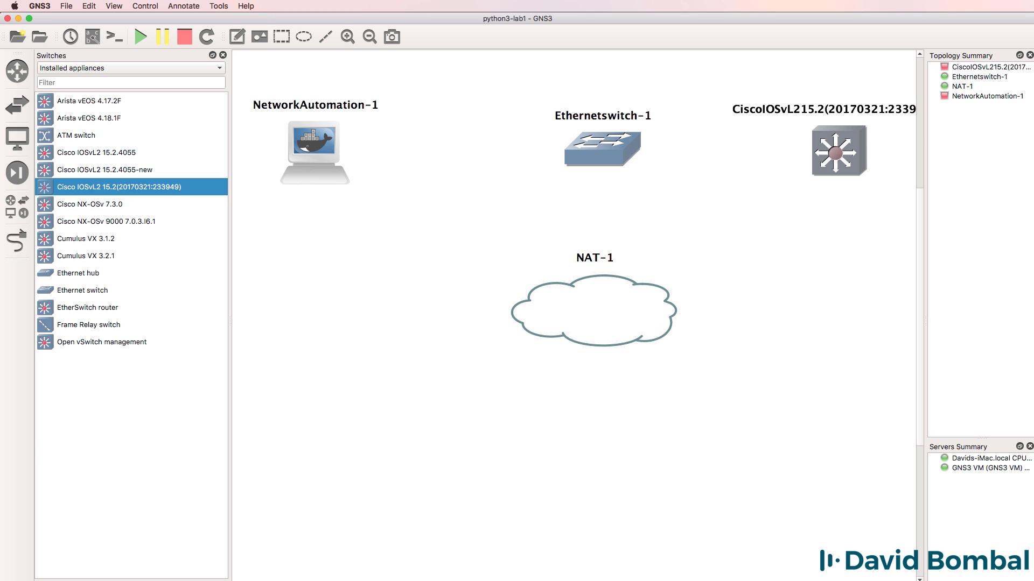
{"action": "scroll", "coordinate": [611, 572], "scroll_direction": "right", "scroll_amount": 5}
{"action": "left_click", "coordinate": [18, 71]}
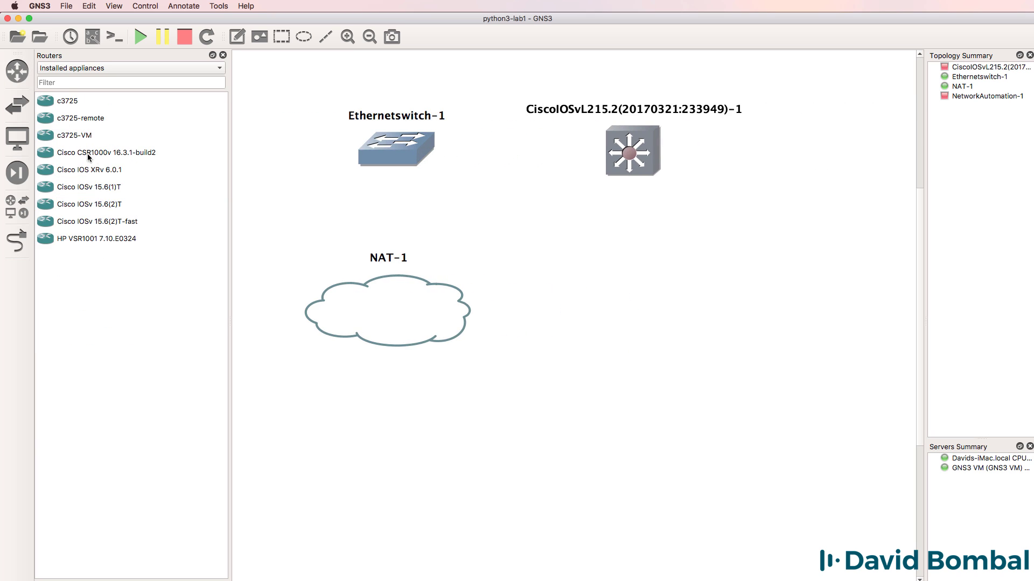
{"action": "left_click_drag", "start_coordinate": [129, 222], "coordinate": [846, 153]}
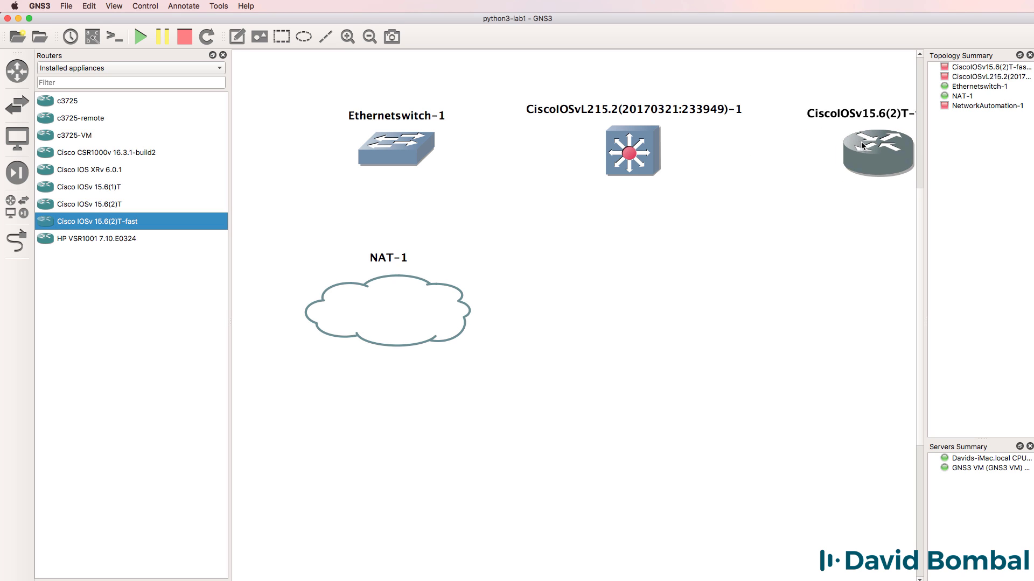
Step: Hide the appliance panel, then line up NAT-1, the IOSvL2 switch and the router across the topology
{"action": "left_click", "coordinate": [222, 55]}
{"action": "scroll", "coordinate": [475, 225], "scroll_direction": "left", "scroll_amount": 4}
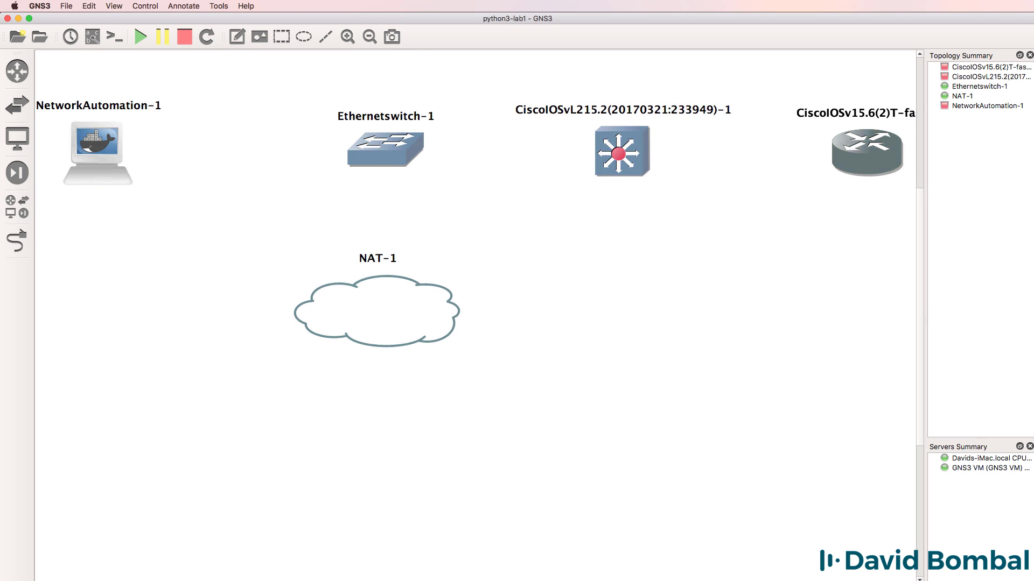
{"action": "left_click", "coordinate": [370, 36]}
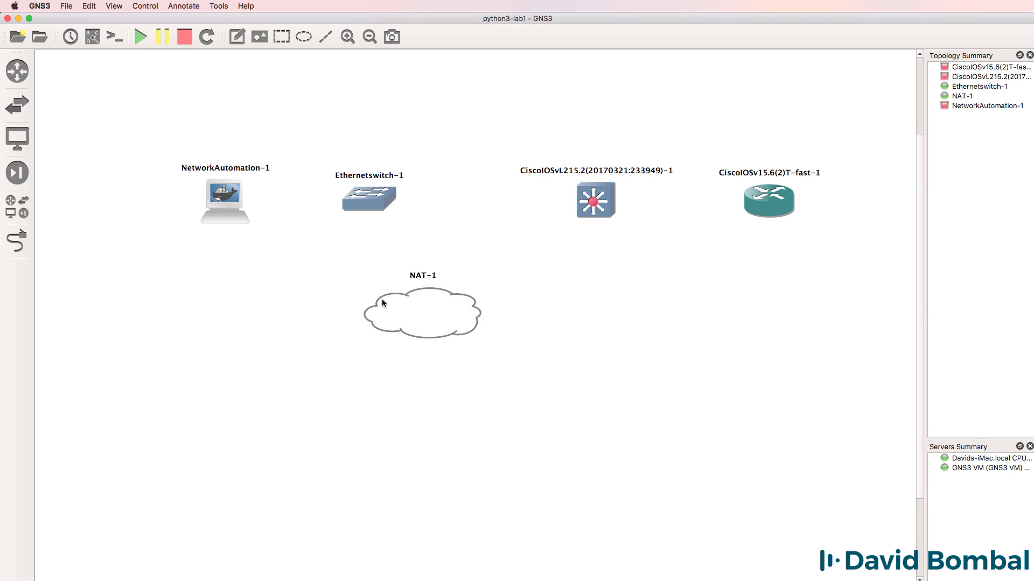
{"action": "left_click_drag", "start_coordinate": [381, 300], "coordinate": [326, 298]}
{"action": "left_click_drag", "start_coordinate": [587, 206], "coordinate": [538, 198]}
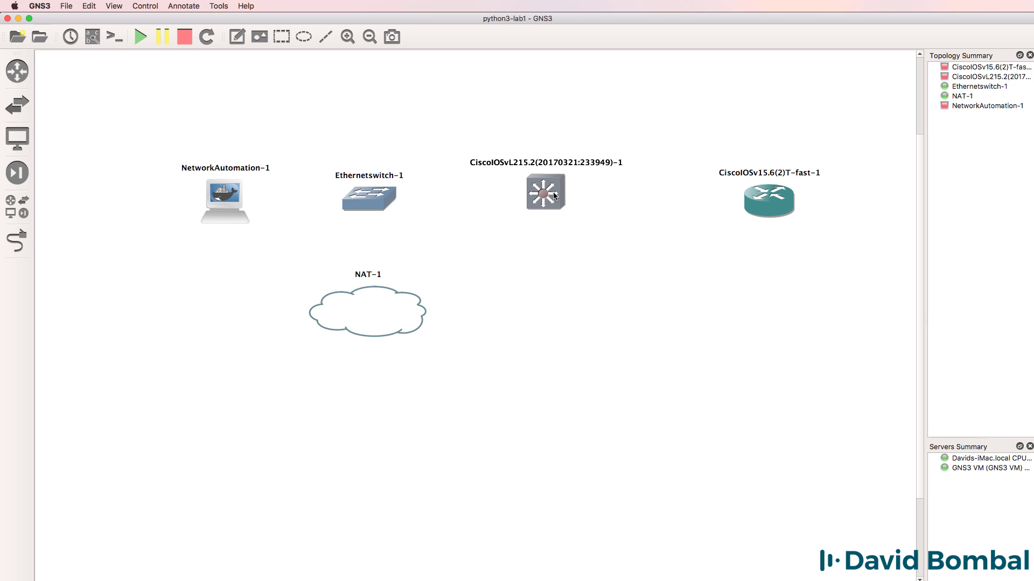
{"action": "left_click_drag", "start_coordinate": [789, 198], "coordinate": [682, 183]}
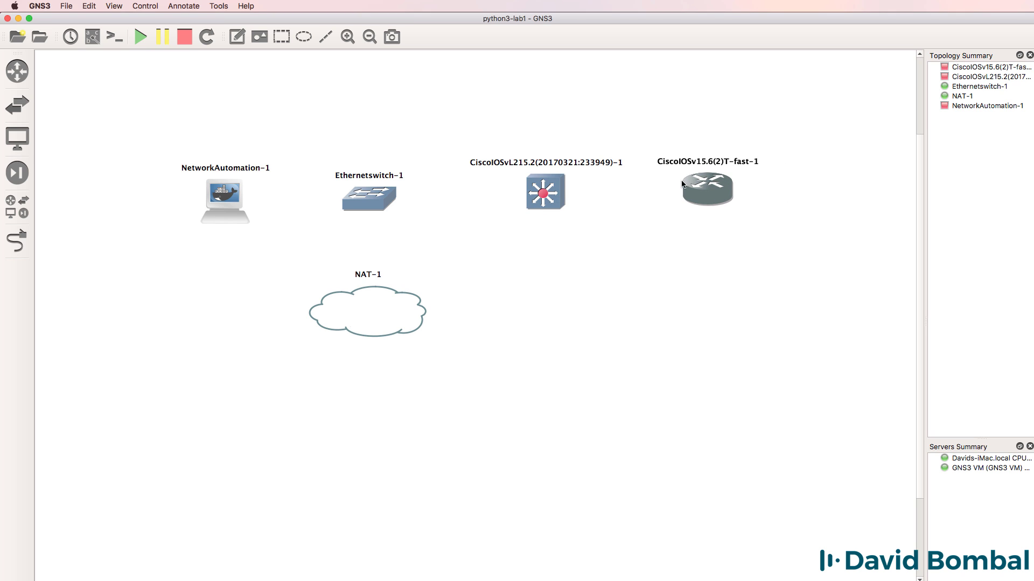
{"action": "left_click", "coordinate": [349, 40]}
{"action": "left_click_drag", "start_coordinate": [782, 143], "coordinate": [782, 150]}
{"action": "left_click_drag", "start_coordinate": [580, 146], "coordinate": [580, 153]}
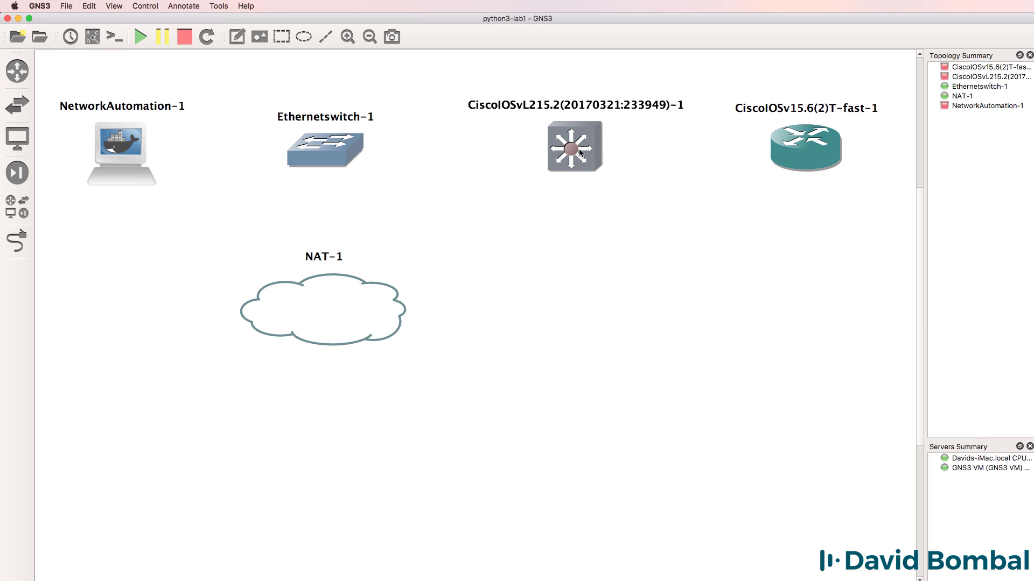
Step: Cable NetworkAutomation-1 eth0 to Ethernetswitch-1 Ethernet0, and another switch port to NAT-1
{"action": "left_click", "coordinate": [18, 241]}
{"action": "left_click", "coordinate": [128, 144]}
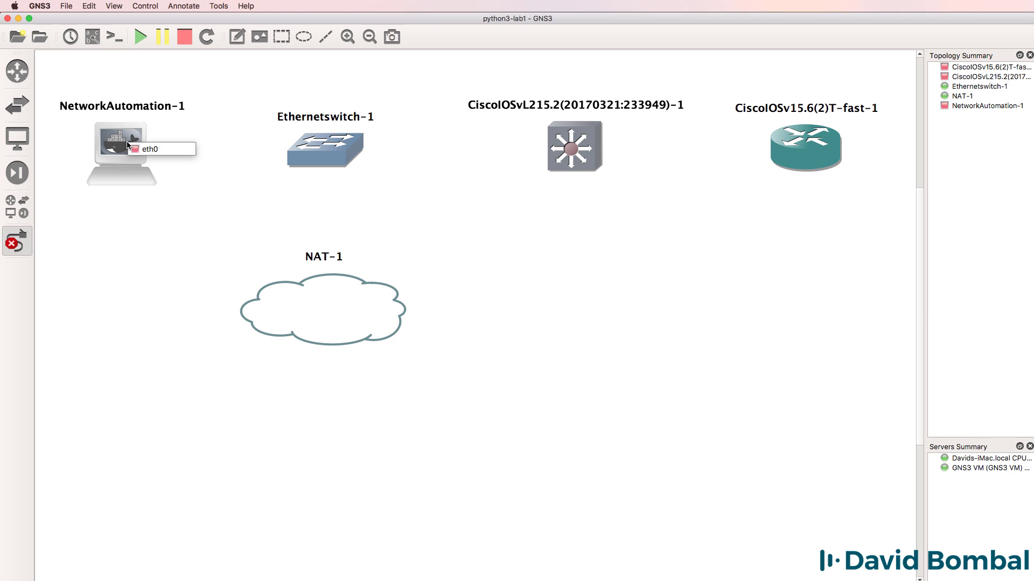
{"action": "left_click", "coordinate": [150, 149]}
{"action": "left_click", "coordinate": [333, 155]}
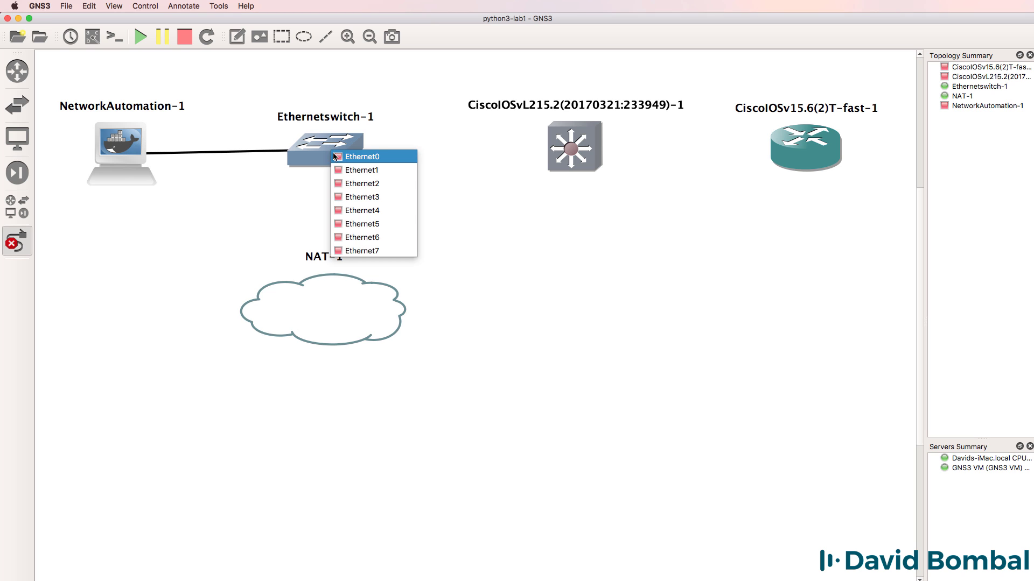
{"action": "left_click", "coordinate": [344, 157]}
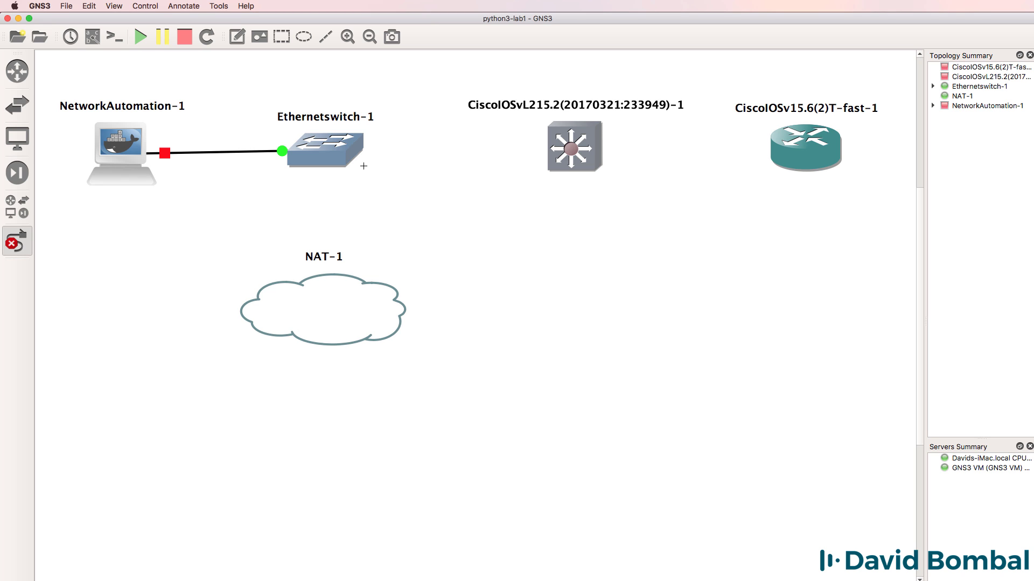
{"action": "left_click", "coordinate": [354, 167]}
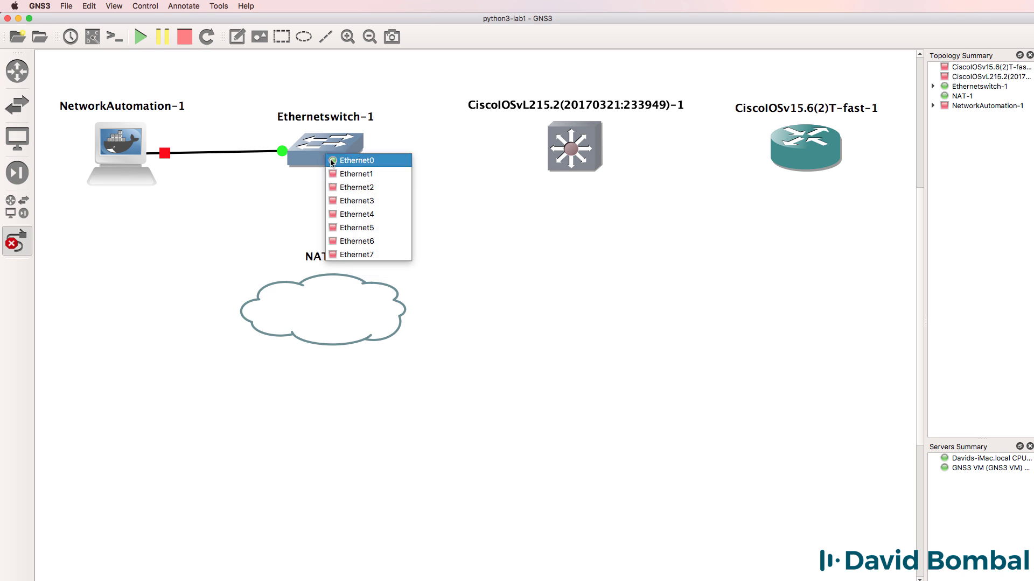
{"action": "left_click", "coordinate": [356, 177]}
{"action": "left_click", "coordinate": [347, 304]}
{"action": "left_click", "coordinate": [339, 310]}
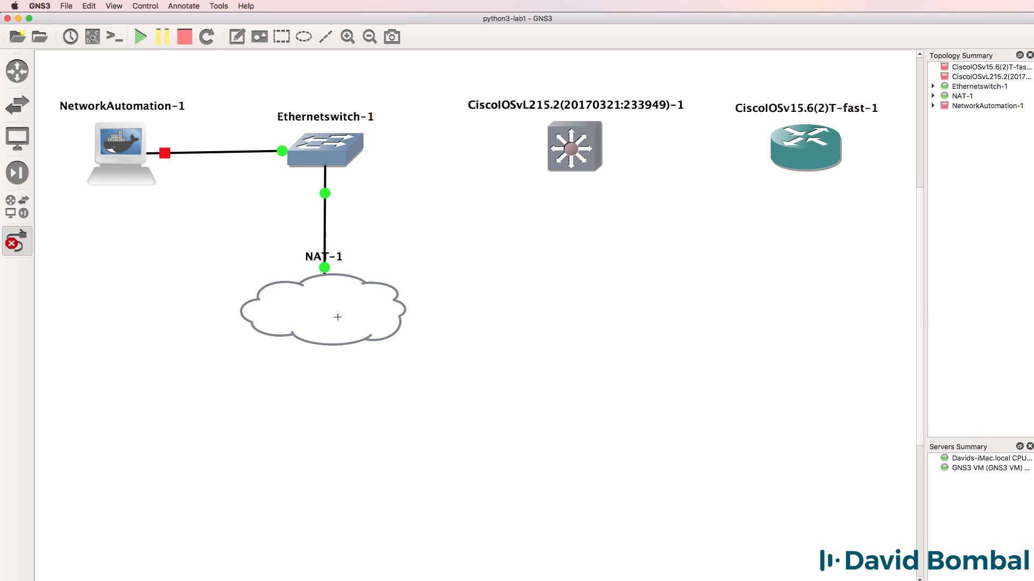
Step: Link Ethernetswitch-1 to the IOSvL switch's Gi0/0, and IOSvL Gi0/1 to the router's Gi0/0
{"action": "left_click", "coordinate": [338, 143]}
{"action": "left_click", "coordinate": [371, 180]}
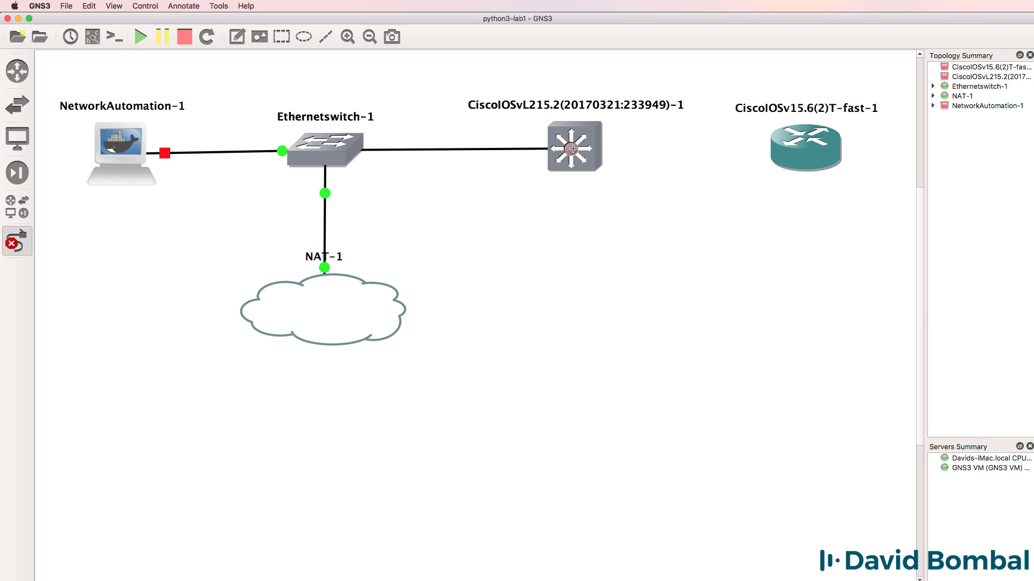
{"action": "left_click", "coordinate": [573, 148]}
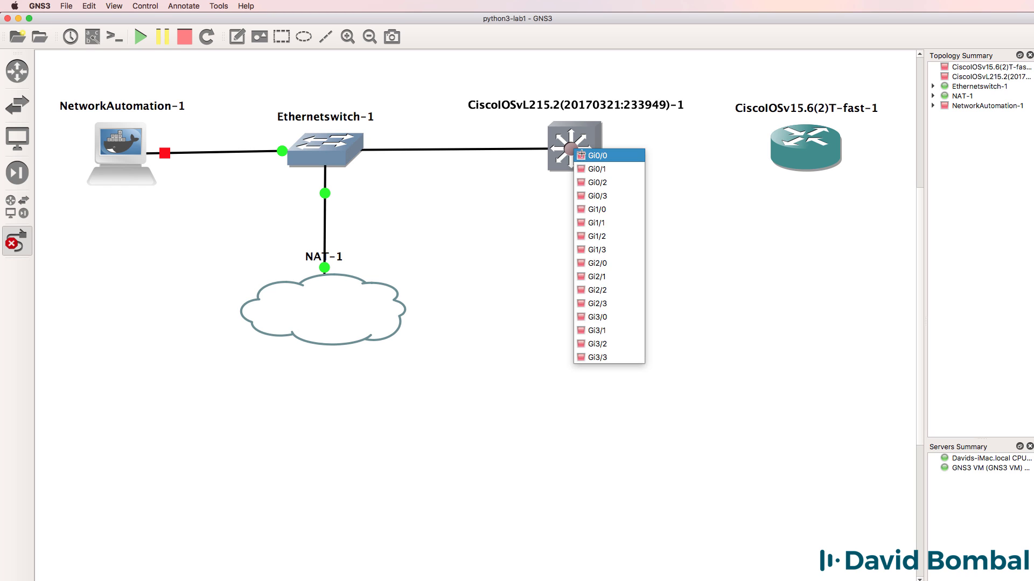
{"action": "left_click", "coordinate": [582, 155]}
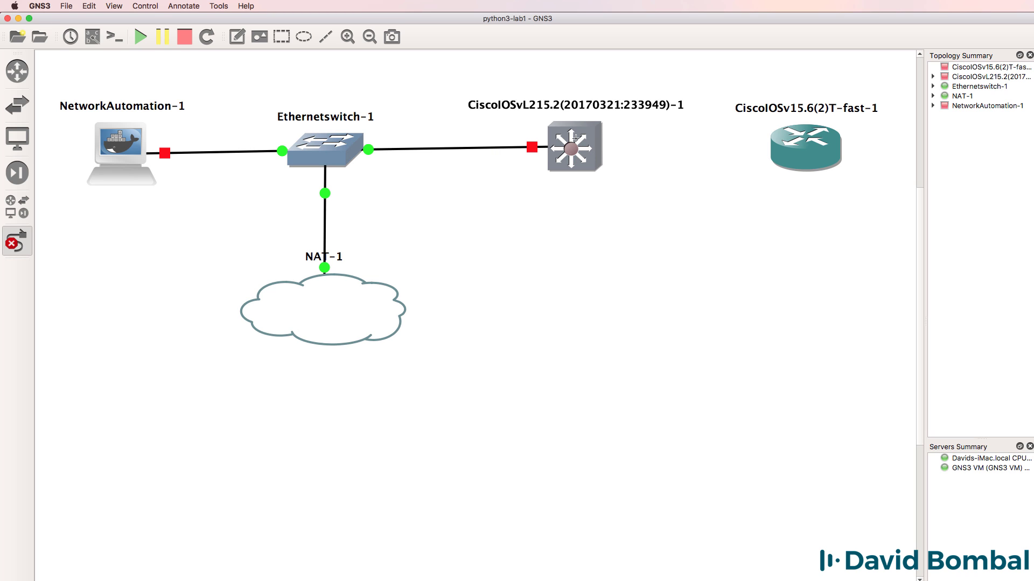
{"action": "left_click", "coordinate": [576, 138]}
{"action": "left_click", "coordinate": [592, 157]}
{"action": "left_click", "coordinate": [793, 151]}
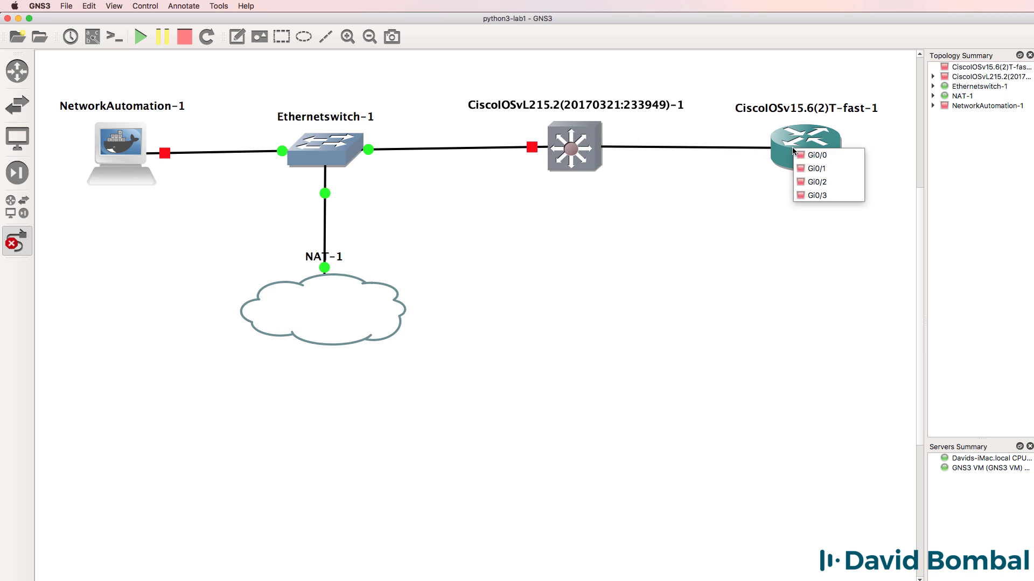
{"action": "left_click", "coordinate": [810, 155]}
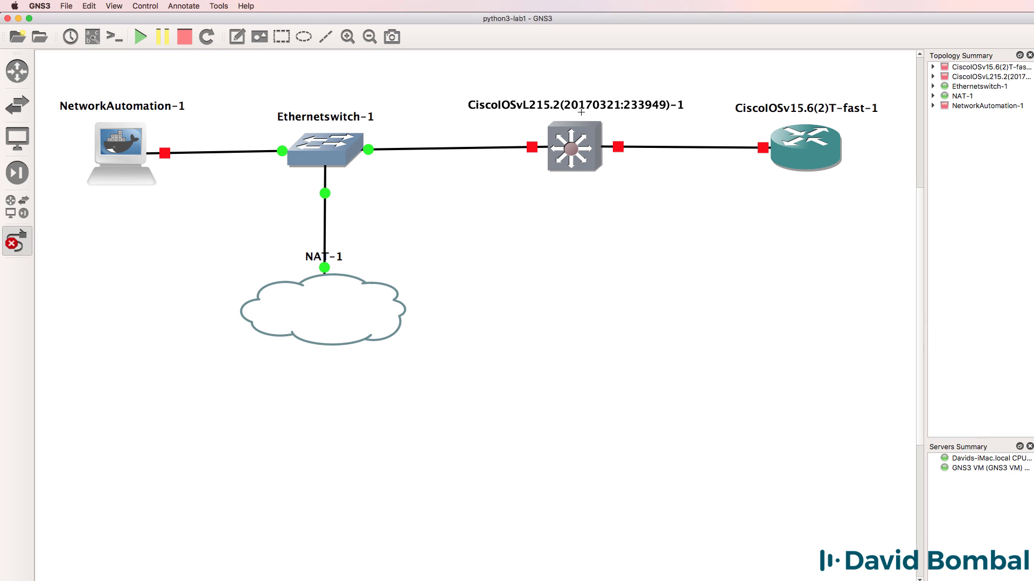
Step: Stop linking, turn on interface labels, and shift the IOSvL switch slightly left
{"action": "right_click", "coordinate": [59, 163]}
{"action": "left_click", "coordinate": [96, 36]}
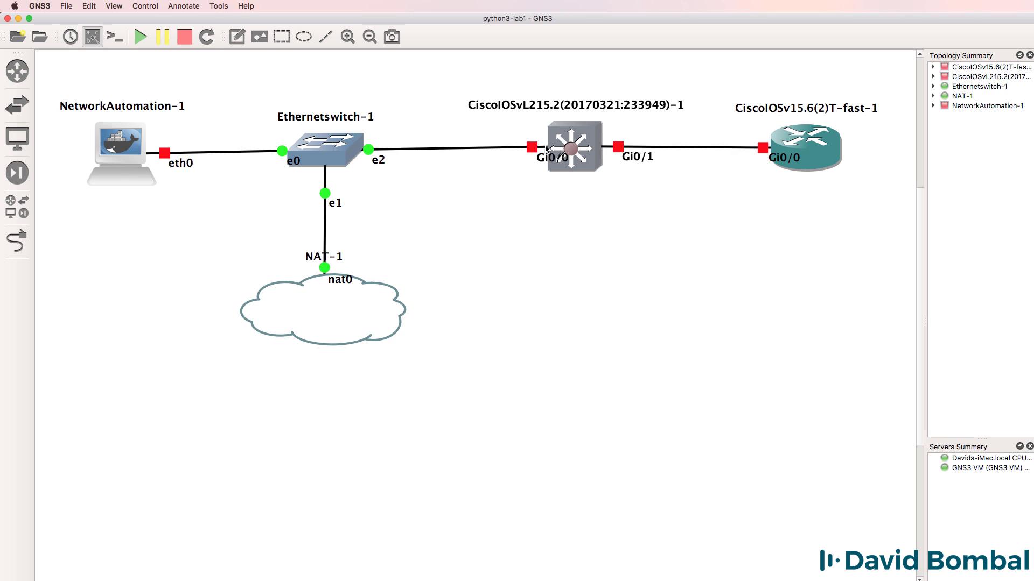
{"action": "left_click_drag", "start_coordinate": [546, 149], "coordinate": [522, 152]}
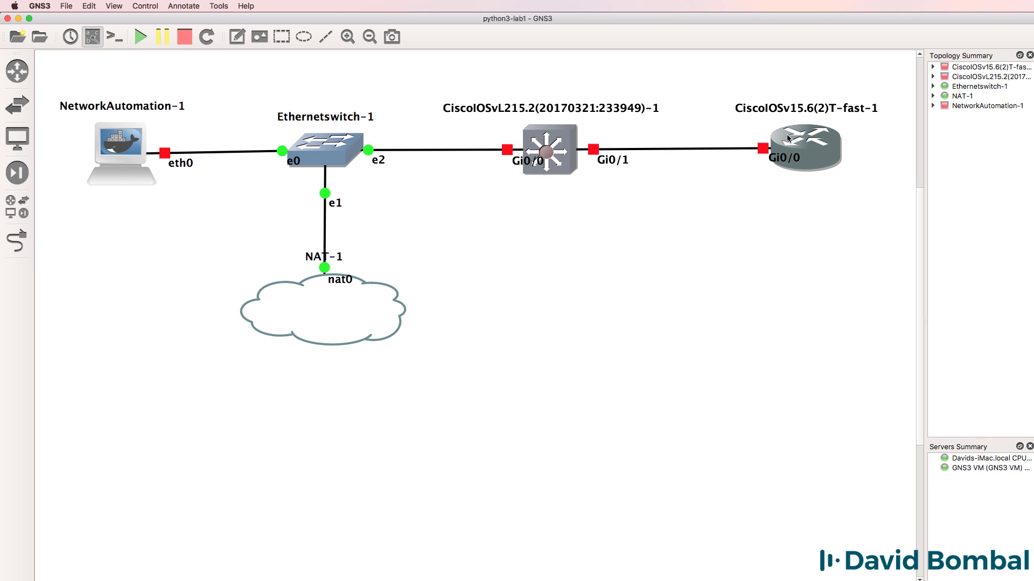
Step: Rename the IOSvL switch to S1 and the router to R1
{"action": "left_click_drag", "start_coordinate": [787, 138], "coordinate": [761, 142]}
{"action": "double_click", "coordinate": [505, 110]}
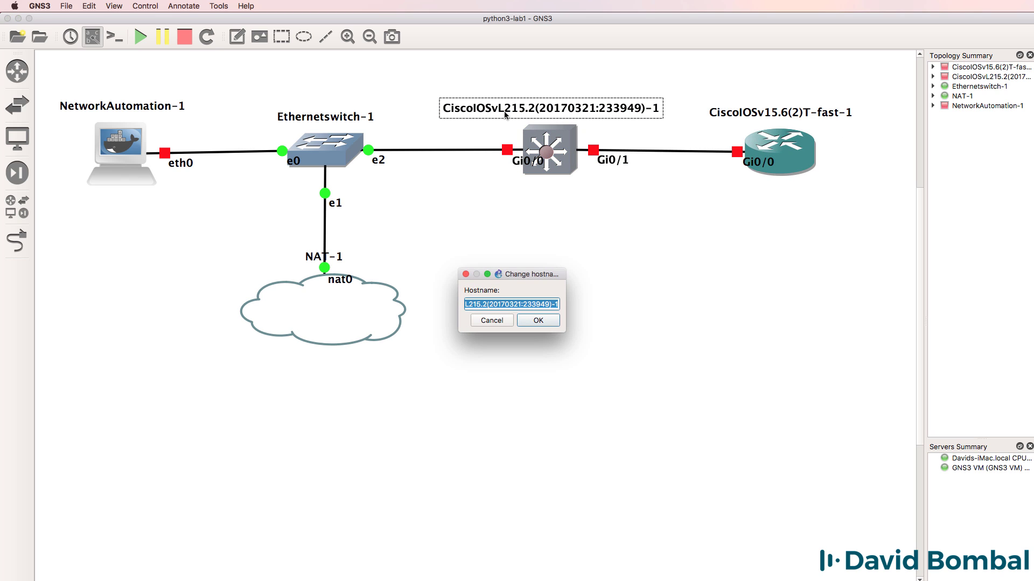
{"action": "type", "text": "S1"}
{"action": "key", "text": "Return"}
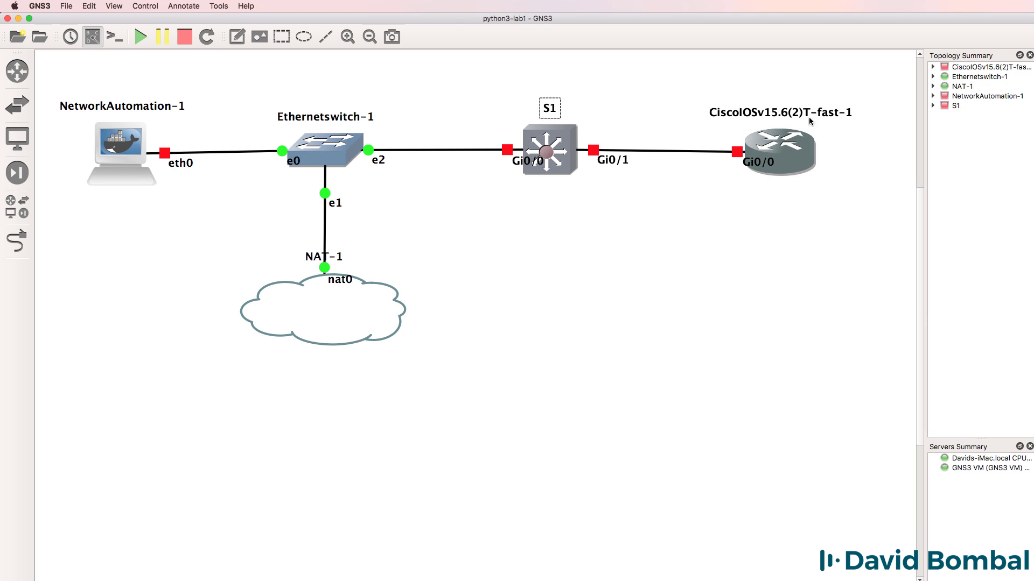
{"action": "double_click", "coordinate": [807, 113]}
{"action": "type", "text": "R1"}
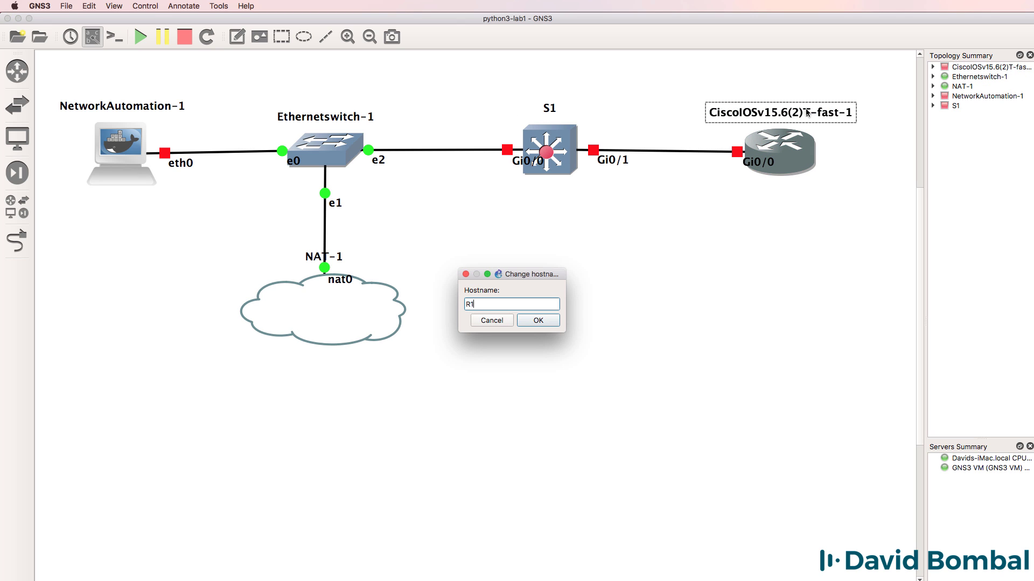
{"action": "key", "text": "Return"}
Step: Reposition the Gi0/0, e0, e1, e2 and eth0 port labels beside their links
{"action": "left_click_drag", "start_coordinate": [761, 168], "coordinate": [722, 171]}
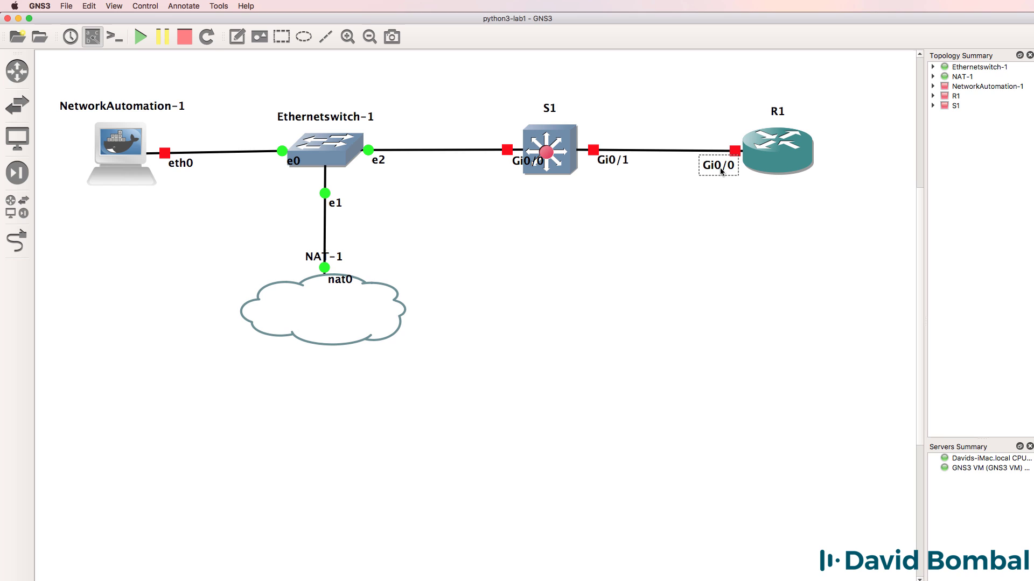
{"action": "left_click_drag", "start_coordinate": [522, 167], "coordinate": [489, 171]}
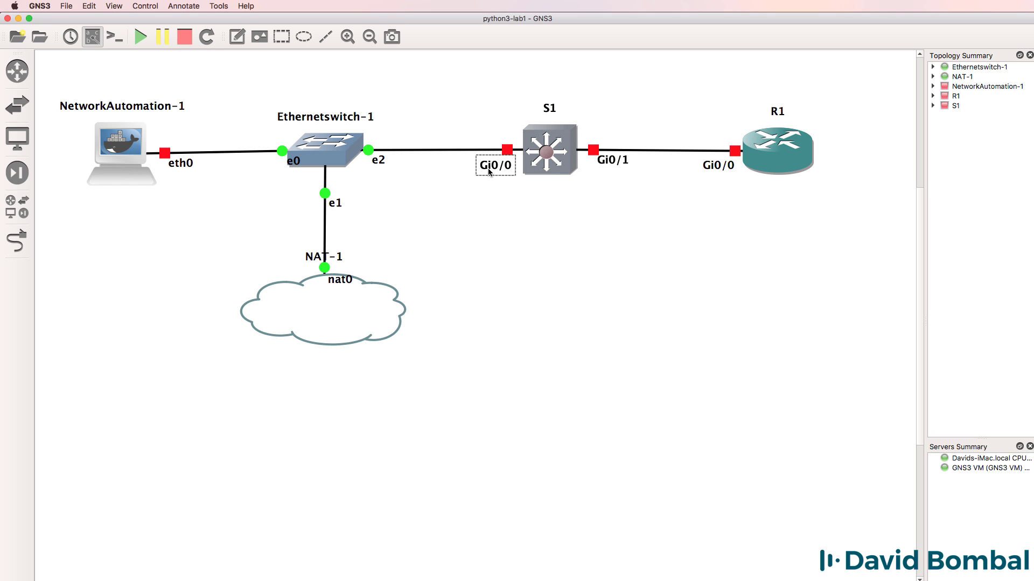
{"action": "left_click_drag", "start_coordinate": [293, 167], "coordinate": [277, 167]}
{"action": "left_click_drag", "start_coordinate": [126, 168], "coordinate": [126, 165]}
{"action": "left_click_drag", "start_coordinate": [192, 167], "coordinate": [189, 174]}
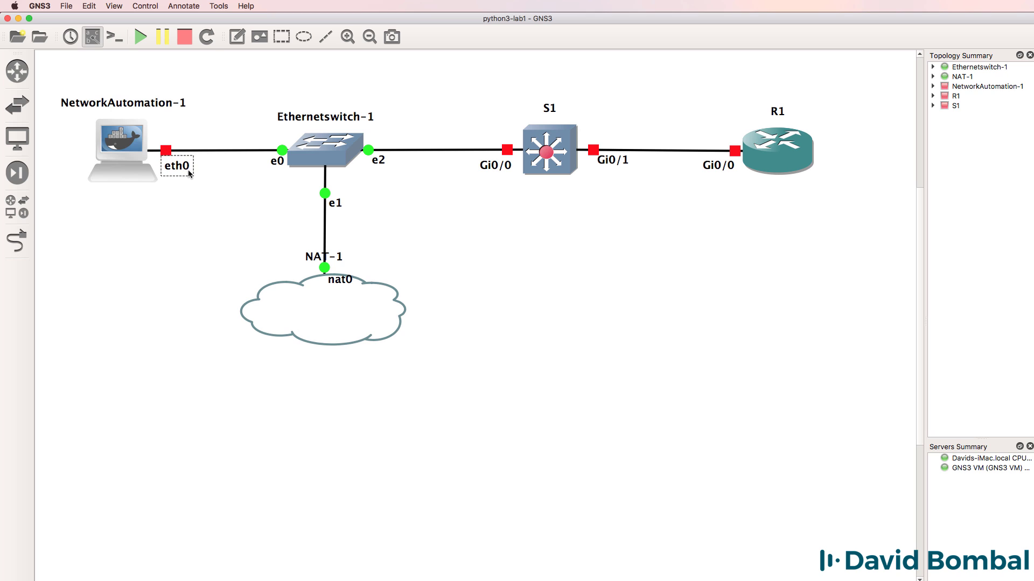
{"action": "left_click_drag", "start_coordinate": [341, 214], "coordinate": [355, 204]}
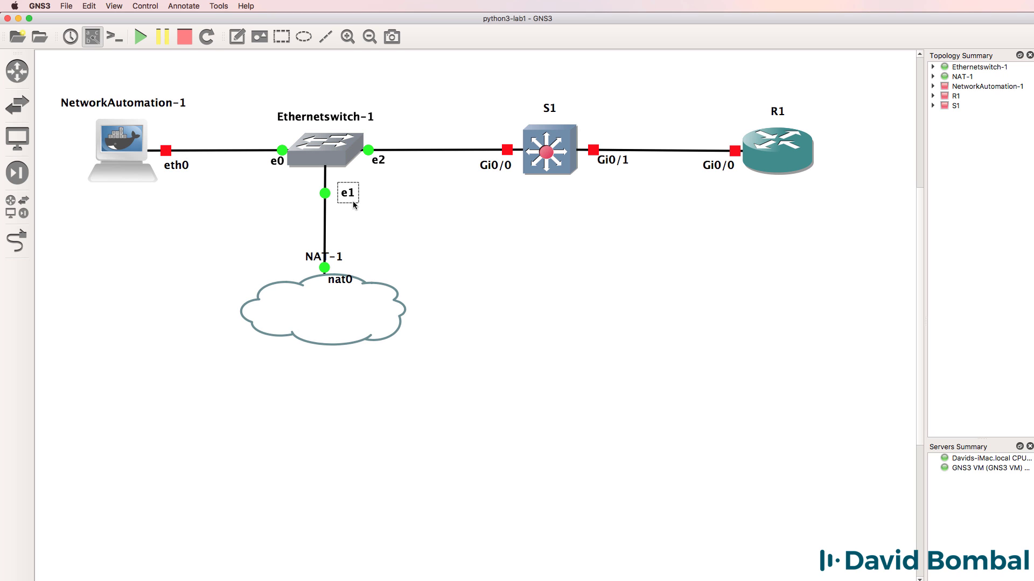
{"action": "left_click_drag", "start_coordinate": [379, 160], "coordinate": [379, 164]}
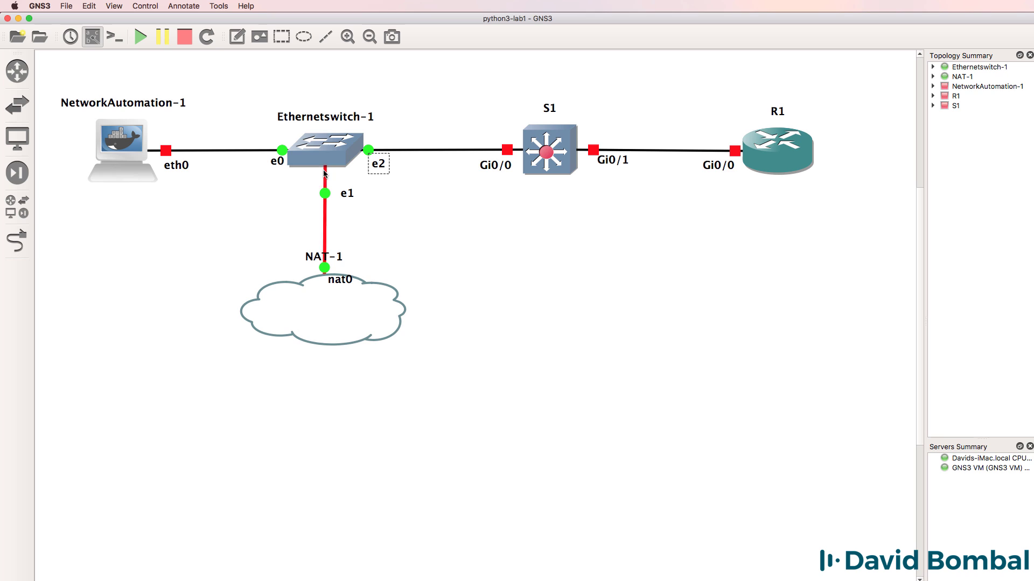
{"action": "left_click_drag", "start_coordinate": [277, 162], "coordinate": [269, 165]}
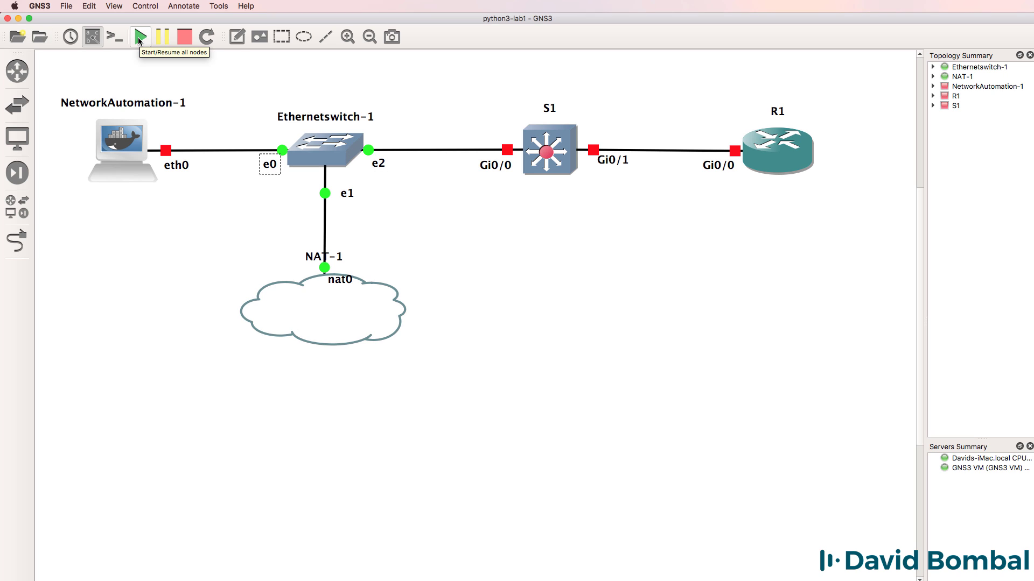
Step: Fine-tune R1's position and nudge the Gi0/0, Gi0/1 and eth0 labels into place
{"action": "left_click_drag", "start_coordinate": [780, 144], "coordinate": [778, 139]}
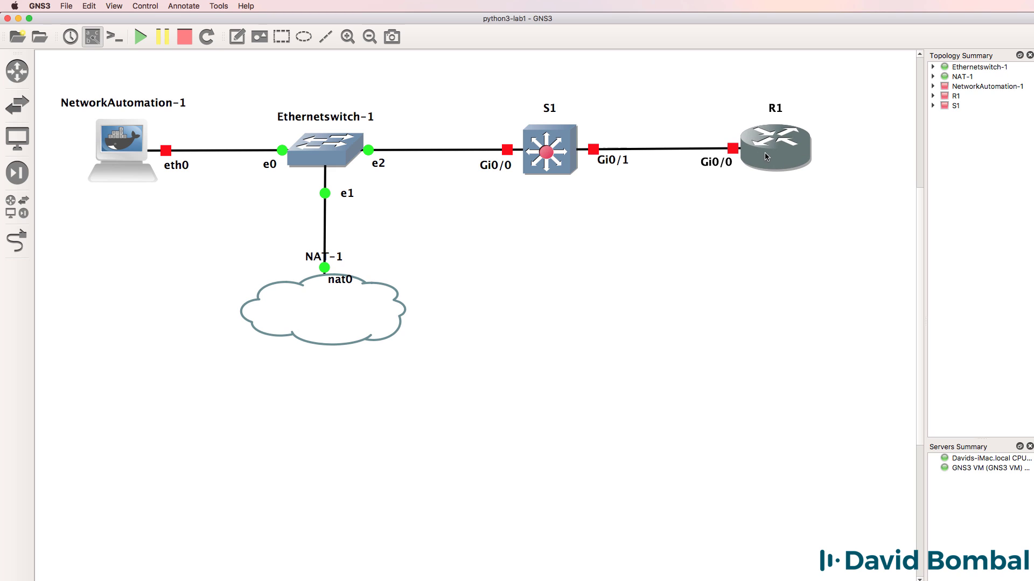
{"action": "left_click", "coordinate": [730, 166]}
{"action": "left_click_drag", "start_coordinate": [730, 166], "coordinate": [724, 164]}
{"action": "left_click_drag", "start_coordinate": [605, 166], "coordinate": [614, 168]}
{"action": "left_click_drag", "start_coordinate": [500, 175], "coordinate": [494, 174]}
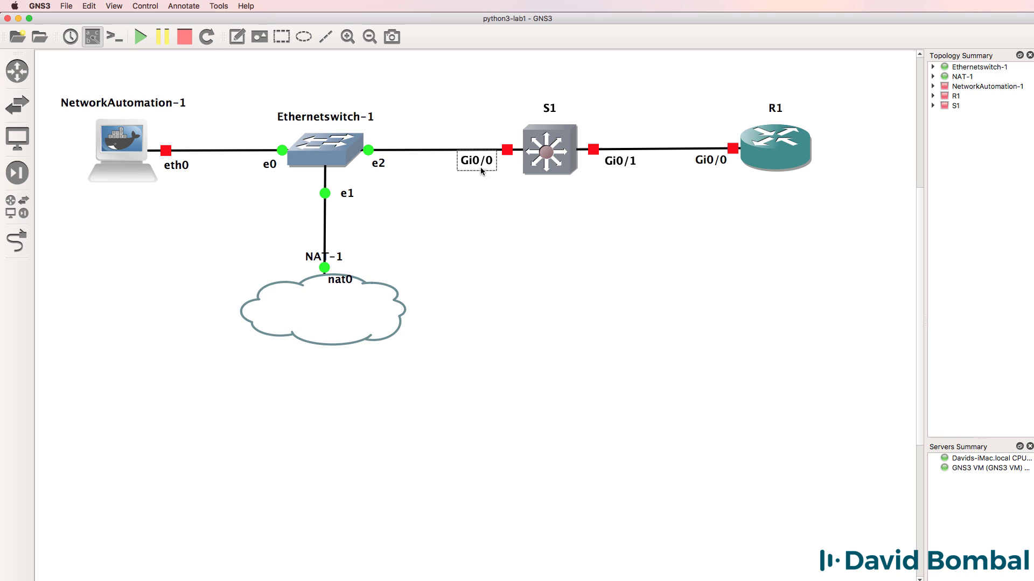
{"action": "left_click_drag", "start_coordinate": [178, 164], "coordinate": [191, 160]}
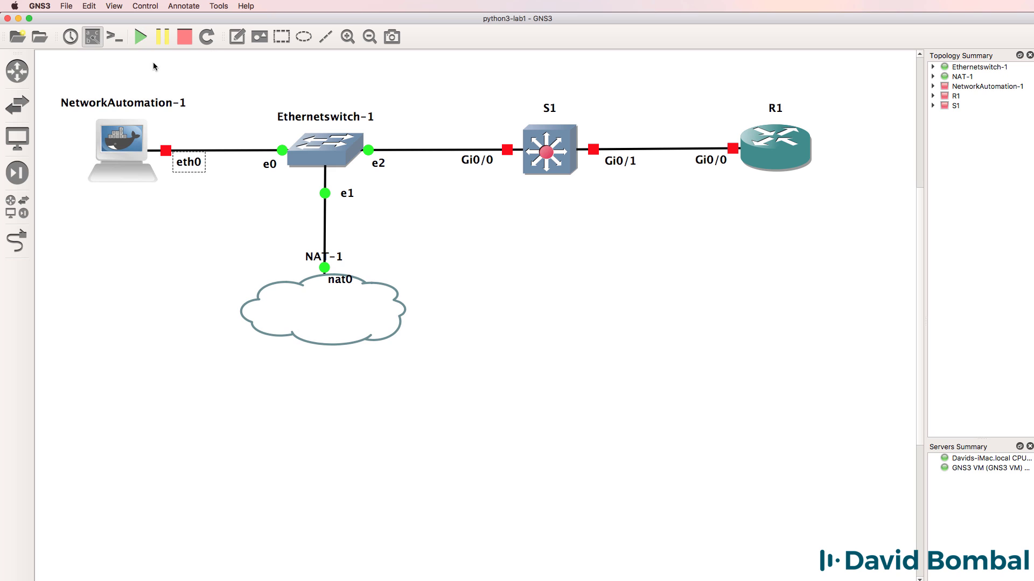
Step: Start all lab devices, open their consoles, and arrange the S1, R1 and NetworkAutomation windows
{"action": "left_click", "coordinate": [136, 39]}
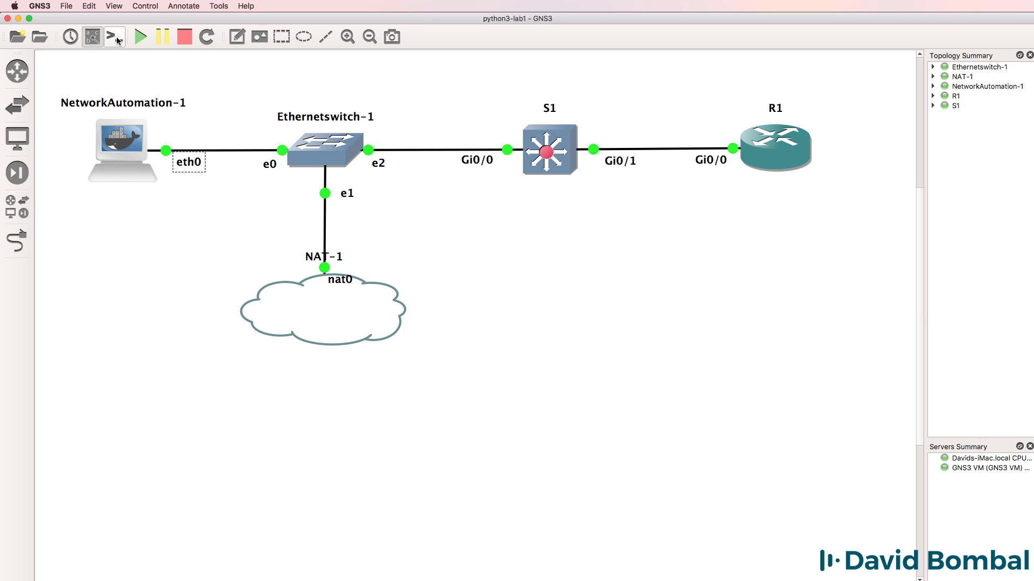
{"action": "left_click", "coordinate": [114, 36]}
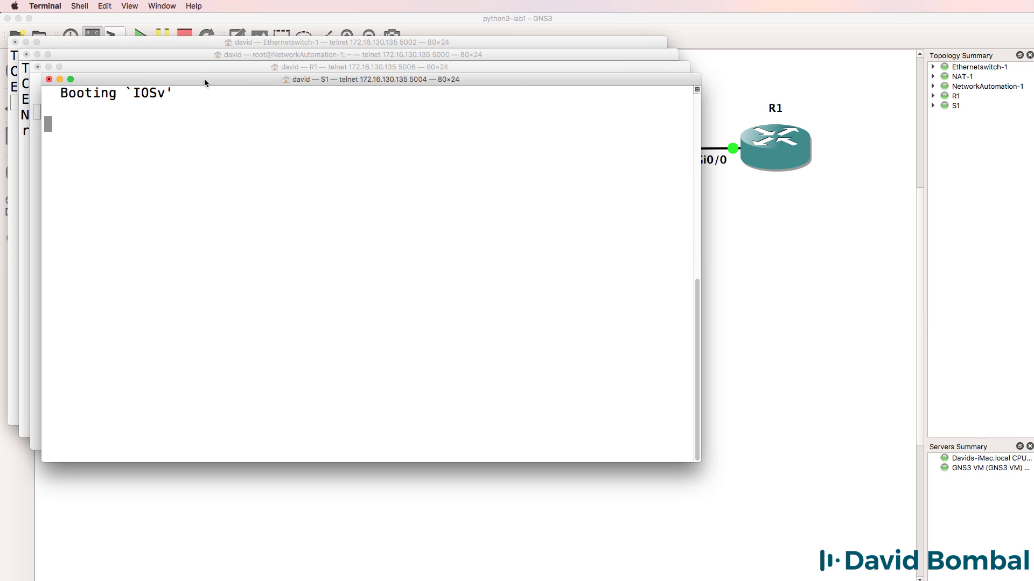
{"action": "left_click_drag", "start_coordinate": [204, 79], "coordinate": [196, 171]}
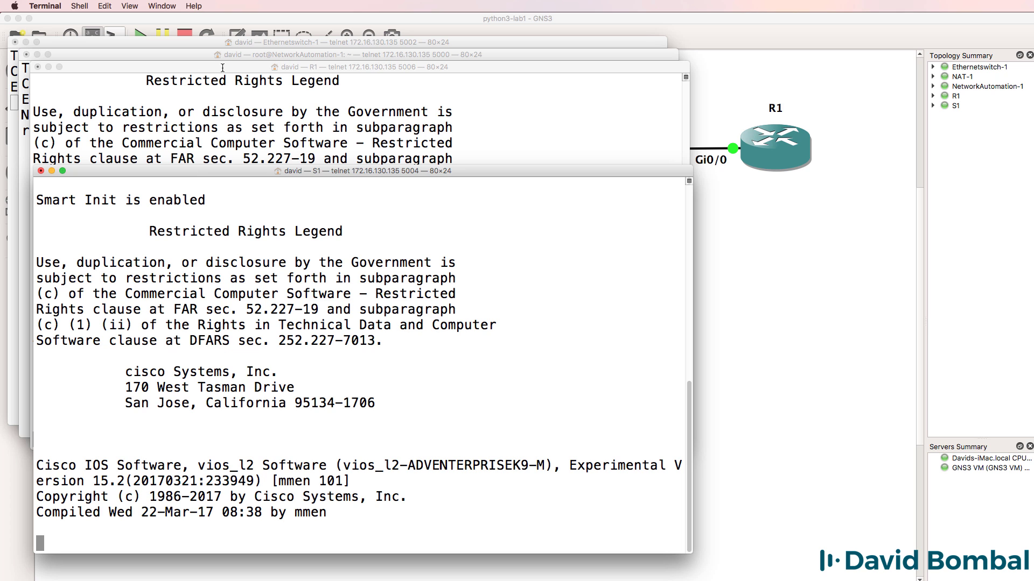
{"action": "left_click_drag", "start_coordinate": [222, 67], "coordinate": [572, 180]}
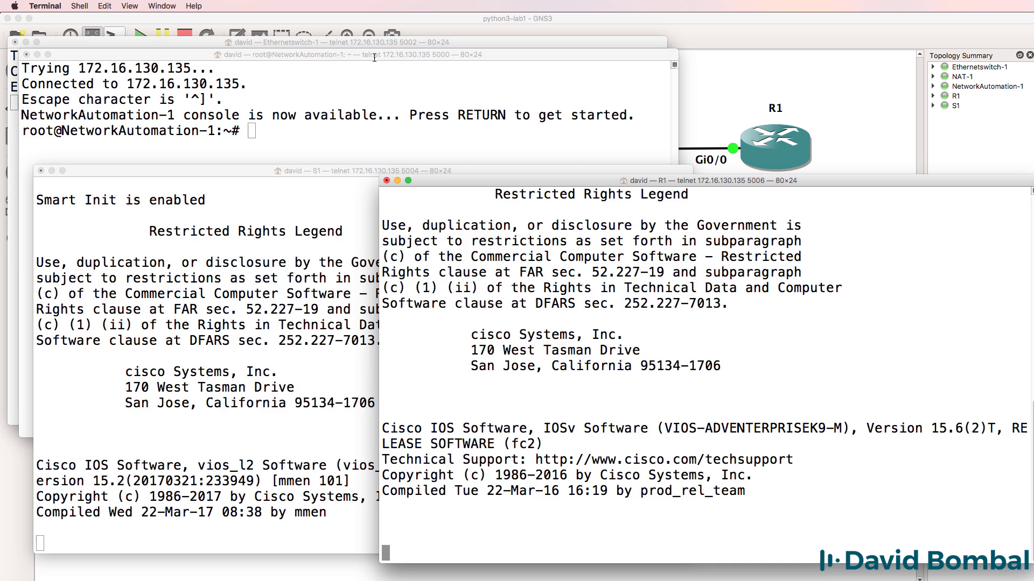
{"action": "left_click_drag", "start_coordinate": [374, 57], "coordinate": [399, 156]}
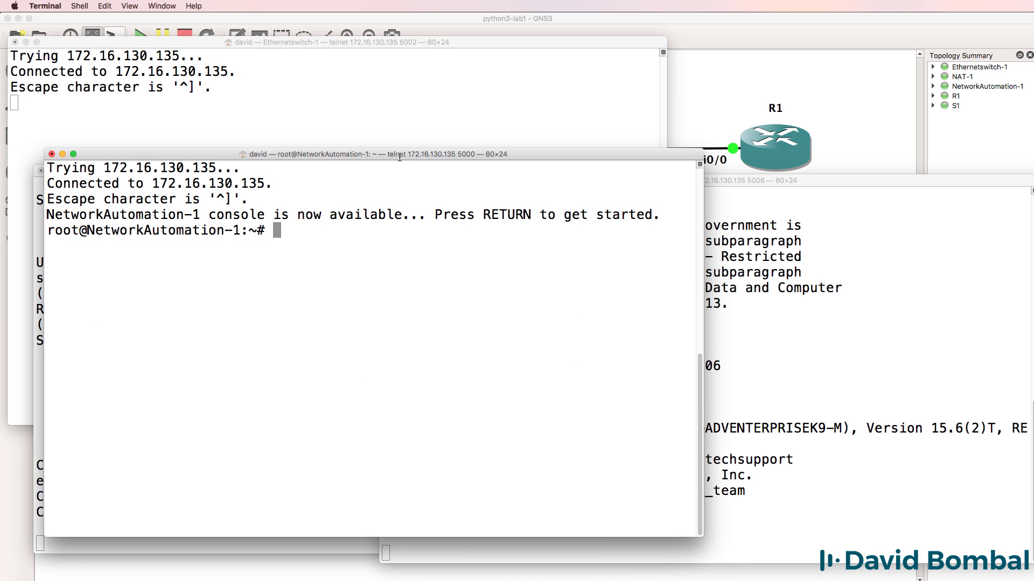
Step: Run ifconfig in NetworkAutomation-1, showing eth0 with only an IPv6 link-local address
{"action": "type", "text": "ifconfig"}
{"action": "key", "text": "Return"}
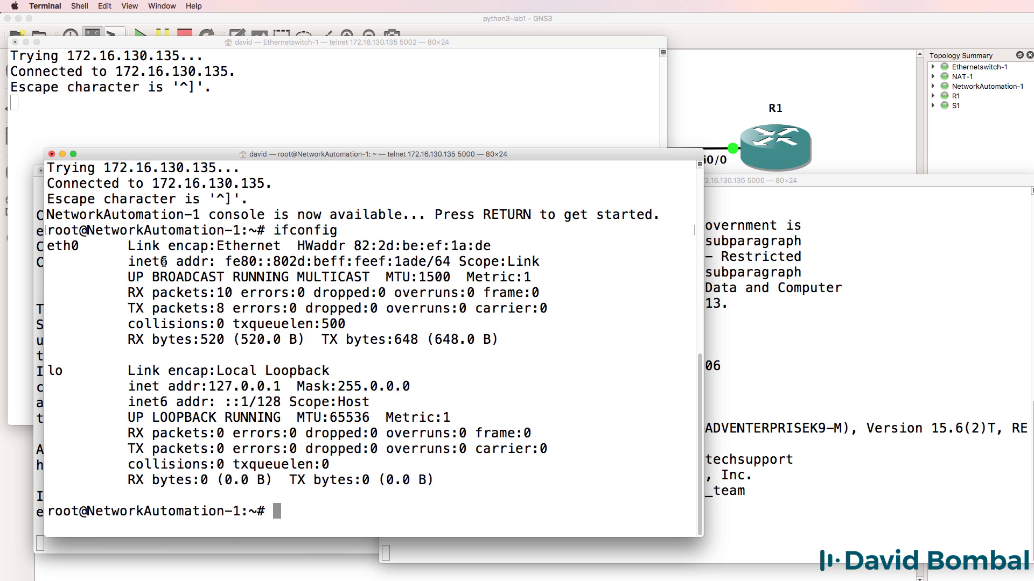
{"action": "left_click_drag", "start_coordinate": [139, 261], "coordinate": [569, 266]}
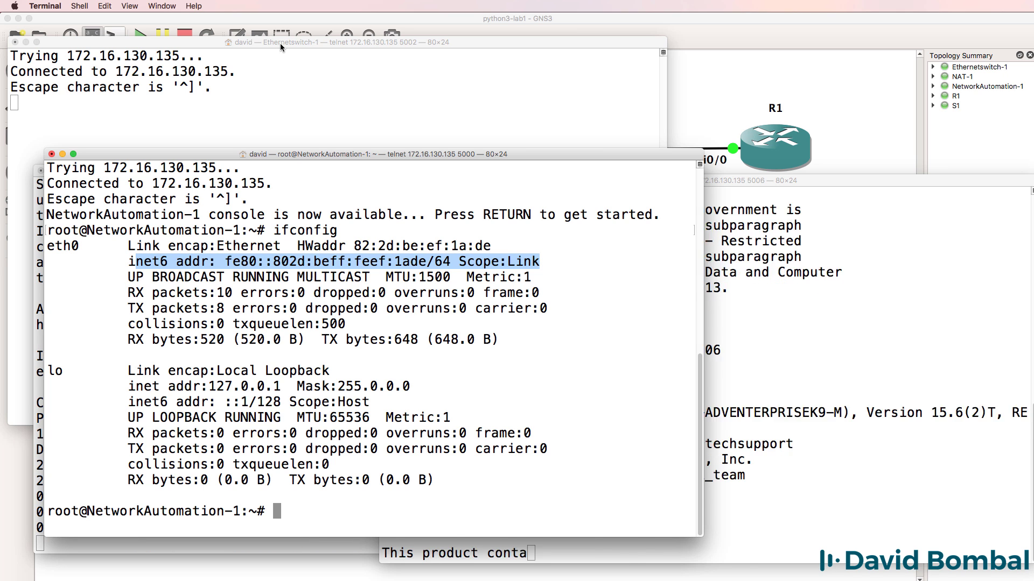
Step: Close the Ethernetswitch-1 console window while keeping its session running, then return to GNS3
{"action": "left_click_drag", "start_coordinate": [280, 44], "coordinate": [553, 149]}
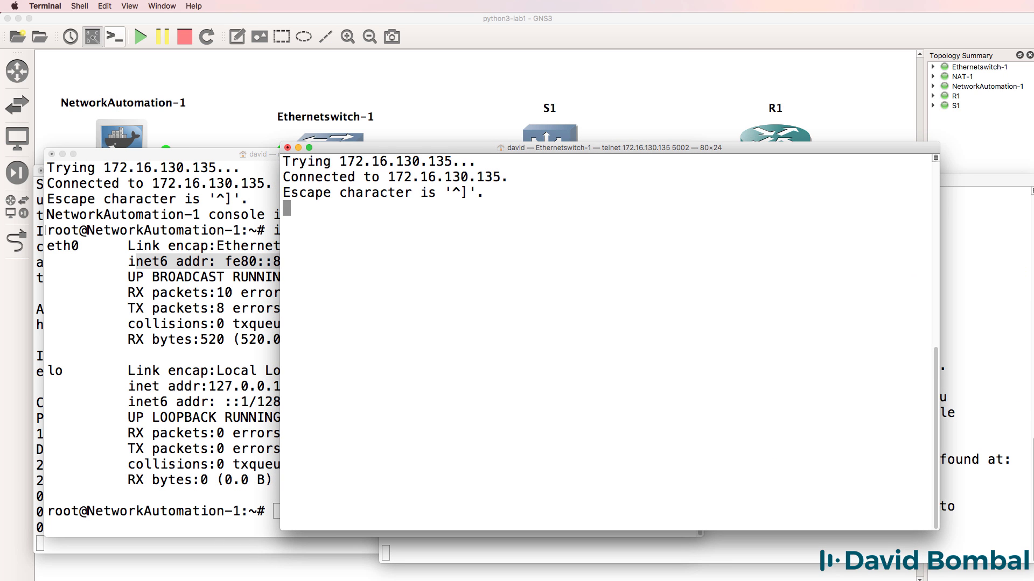
{"action": "left_click", "coordinate": [288, 147]}
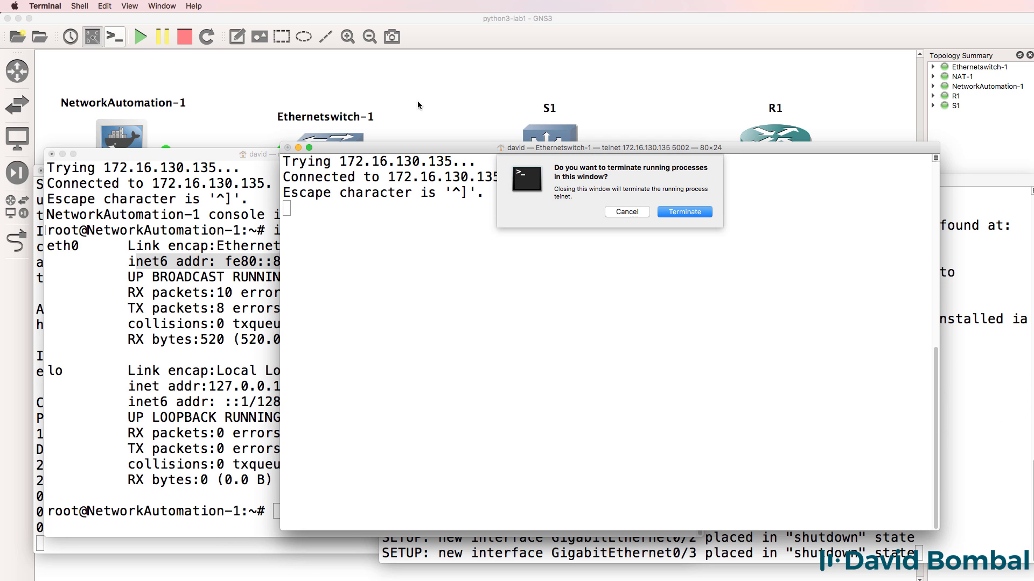
{"action": "left_click", "coordinate": [633, 211]}
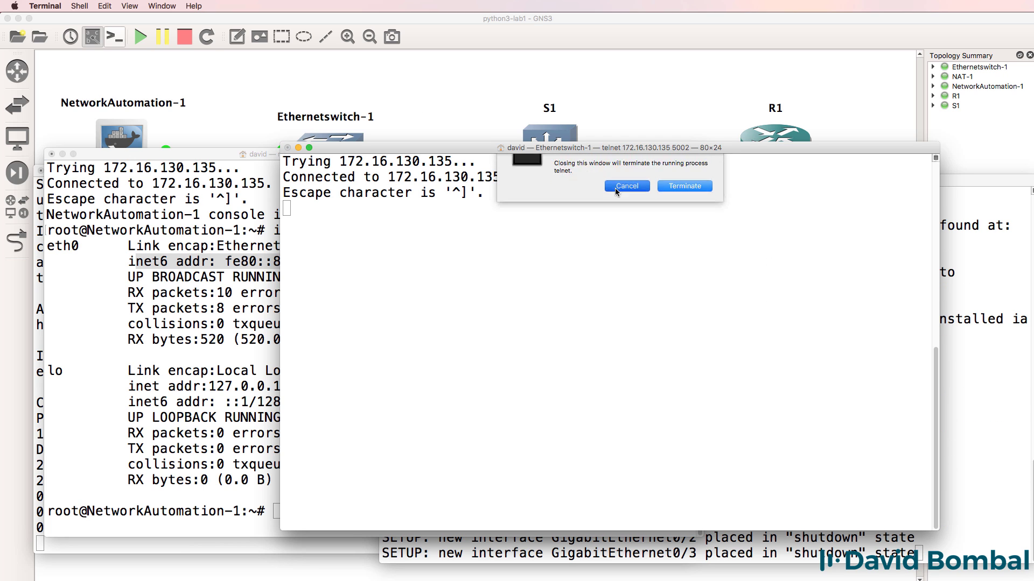
{"action": "left_click", "coordinate": [458, 105]}
Step: Print /etc/network/interfaces with cat and highlight the commented-out auto eth0 and iface dhcp lines
{"action": "key", "text": "super+Tab"}
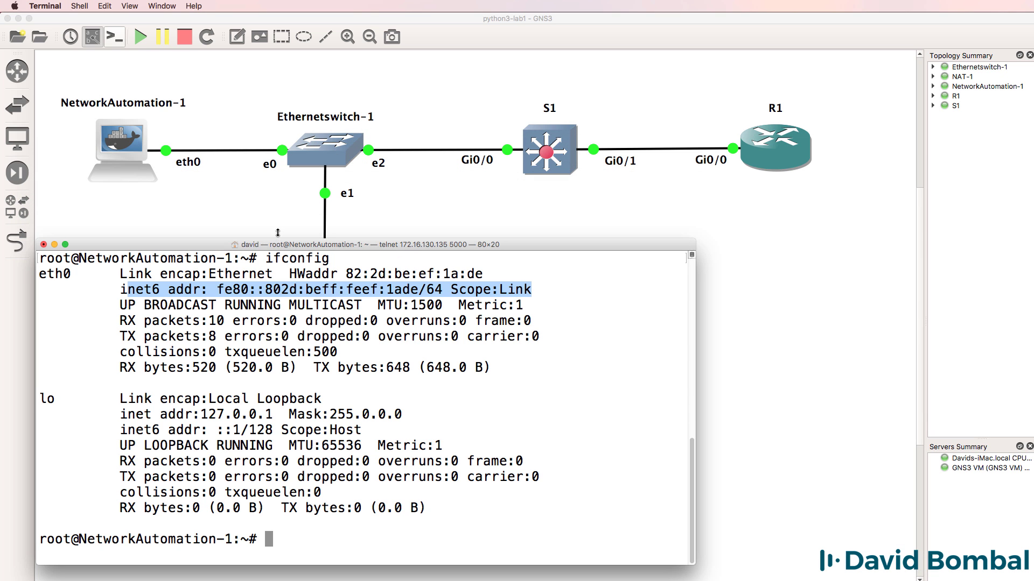
{"action": "type", "text": "c"}
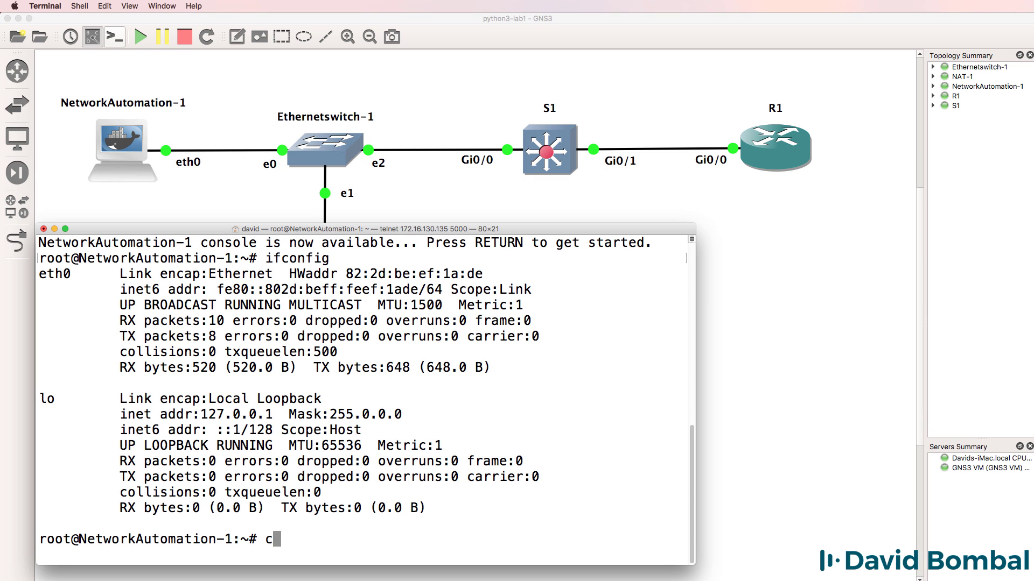
{"action": "type", "text": "at /etc/network/interfaces"}
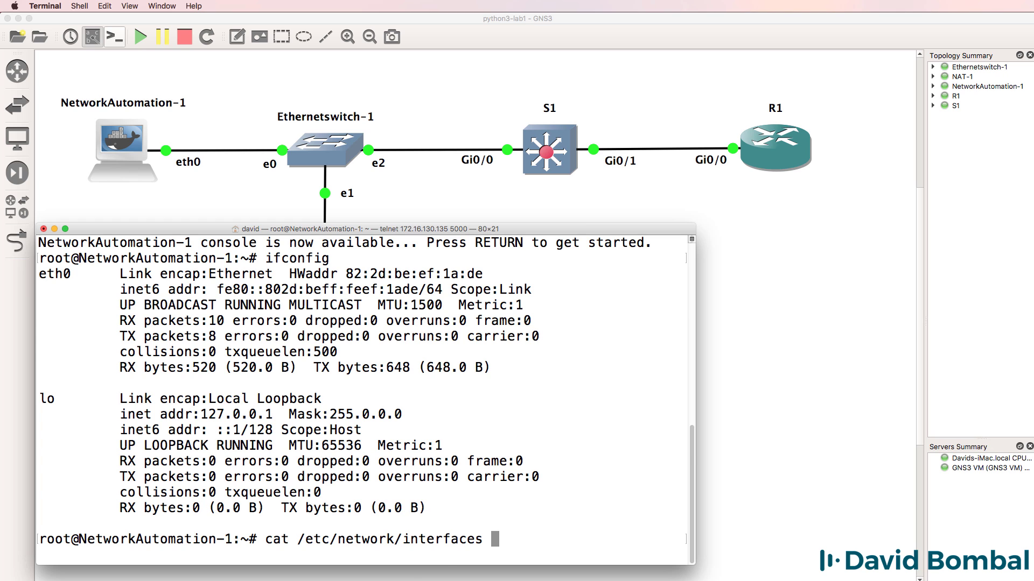
{"action": "key", "text": "Return"}
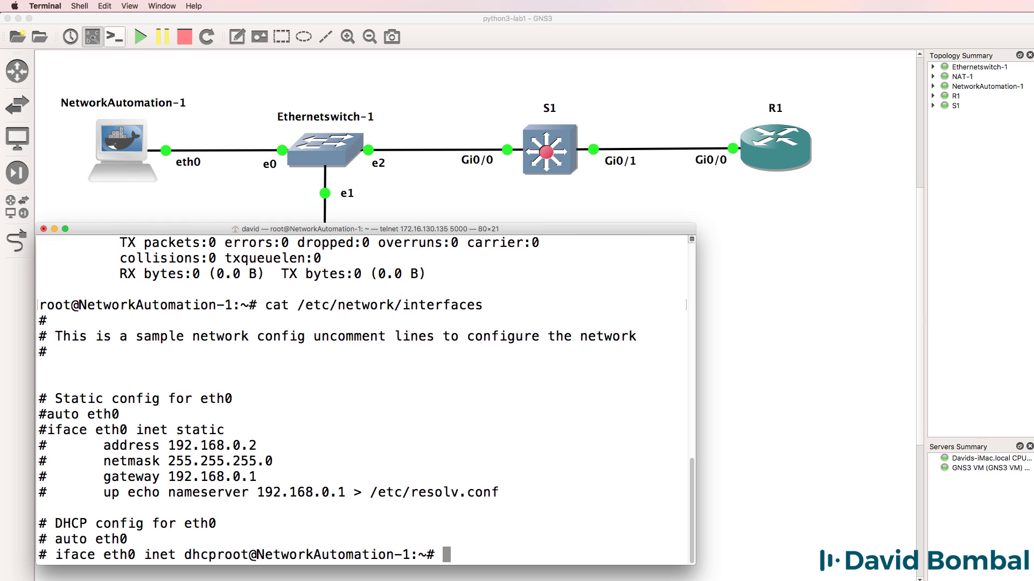
{"action": "left_click_drag", "start_coordinate": [216, 555], "coordinate": [1, 539]}
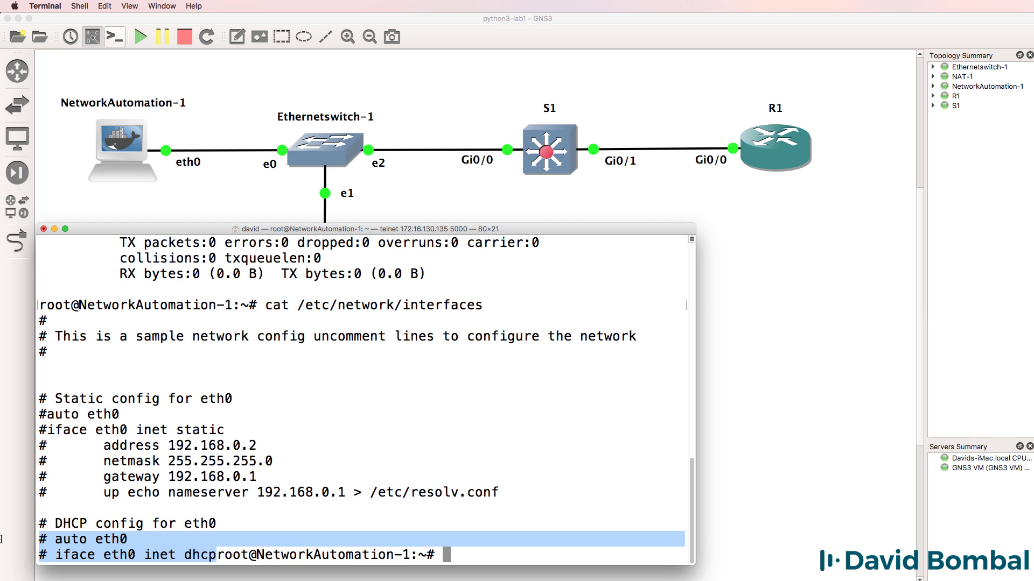
{"action": "key", "text": "Return"}
{"action": "key", "text": "Return"}
{"action": "key", "text": "Return"}
{"action": "key", "text": "Return"}
{"action": "key", "text": "Return"}
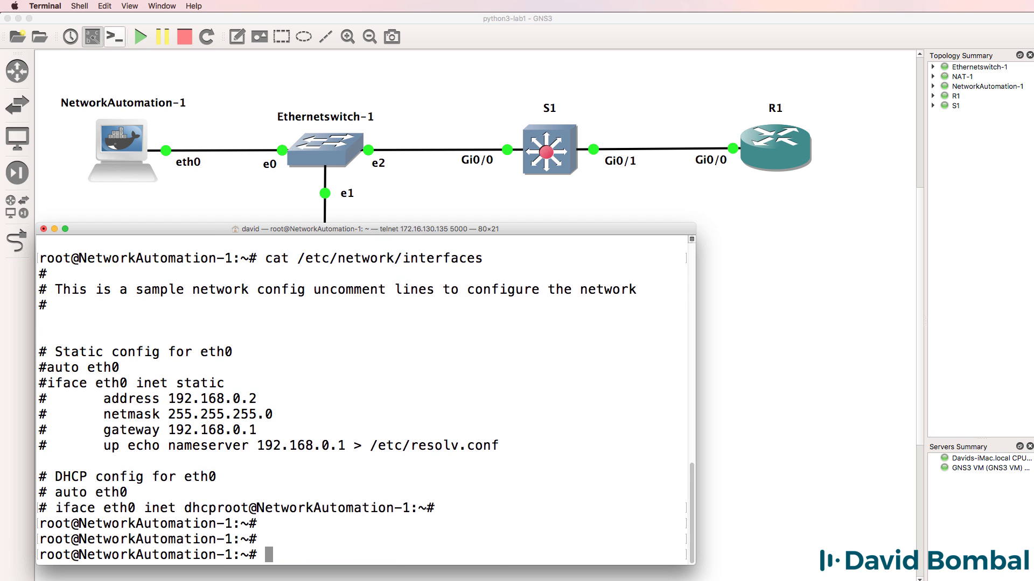
{"action": "key", "text": "Up"}
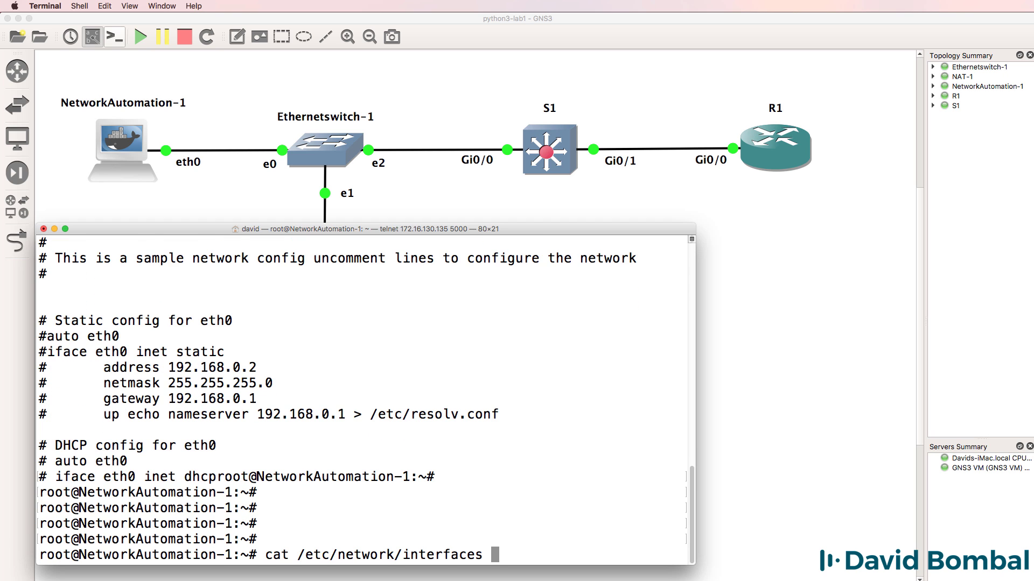
{"action": "key", "text": "Return"}
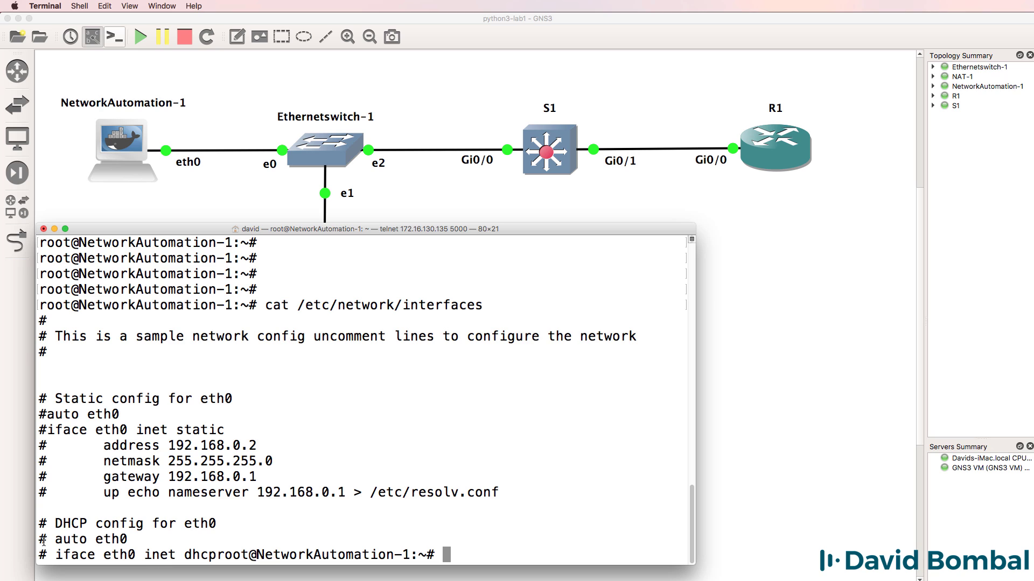
{"action": "left_click_drag", "start_coordinate": [40, 540], "coordinate": [217, 552]}
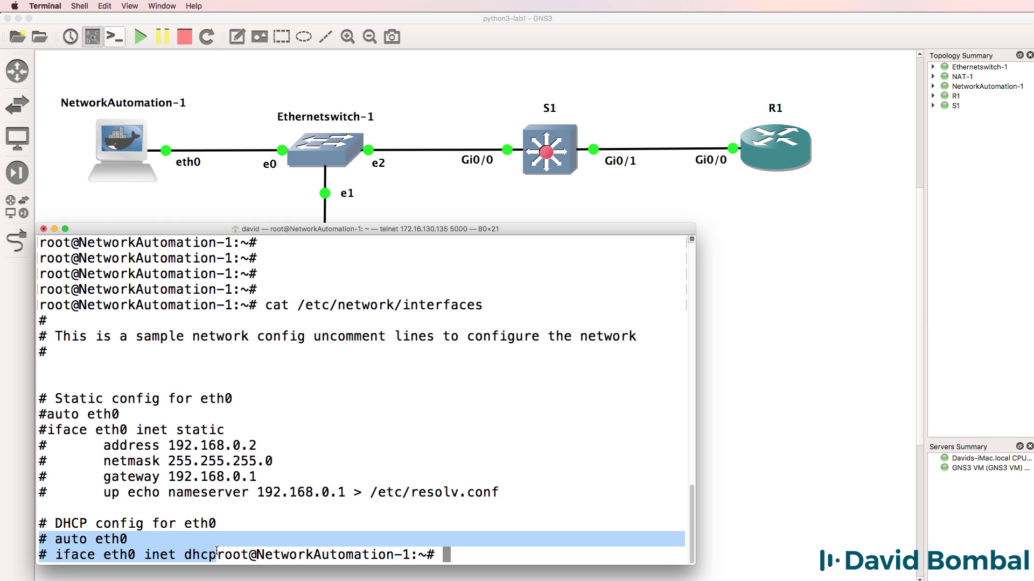
Step: In nano, uncomment auto eth0 and iface eth0 inet dhcp in /etc/network/interfaces and save
{"action": "type", "text": "nano /"}
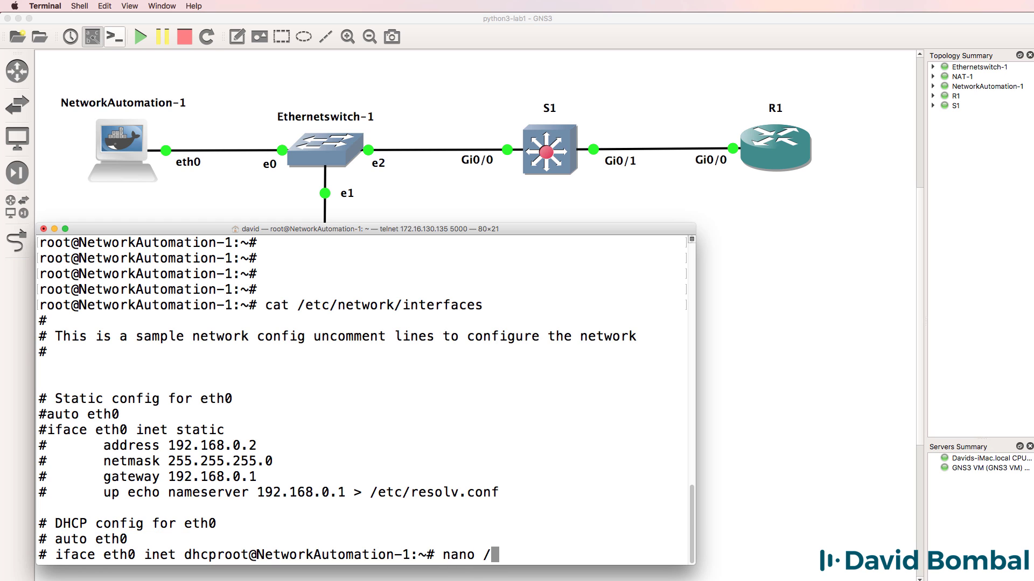
{"action": "type", "text": "etc/network/i"}
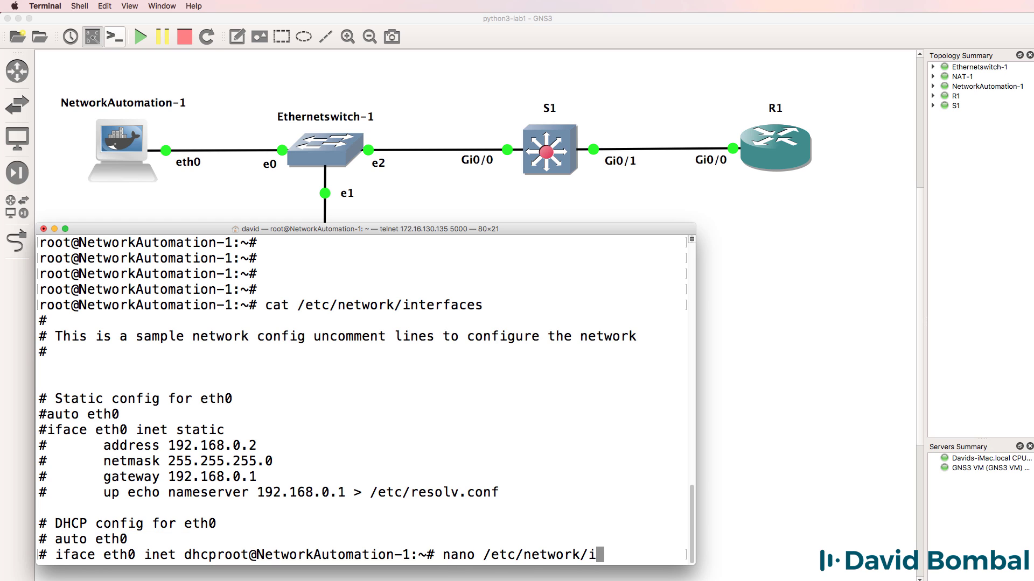
{"action": "key", "text": "Tab"}
{"action": "key", "text": "Return"}
{"action": "key", "text": "Down"}
{"action": "key", "text": "Down"}
{"action": "key", "text": "Down"}
{"action": "key", "text": "Down"}
{"action": "key", "text": "Down"}
{"action": "key", "text": "Down"}
{"action": "key", "text": "Down"}
{"action": "key", "text": "Down"}
{"action": "key", "text": "Down"}
{"action": "key", "text": "Down"}
{"action": "key", "text": "Down"}
{"action": "key", "text": "Down"}
{"action": "key", "text": "Down"}
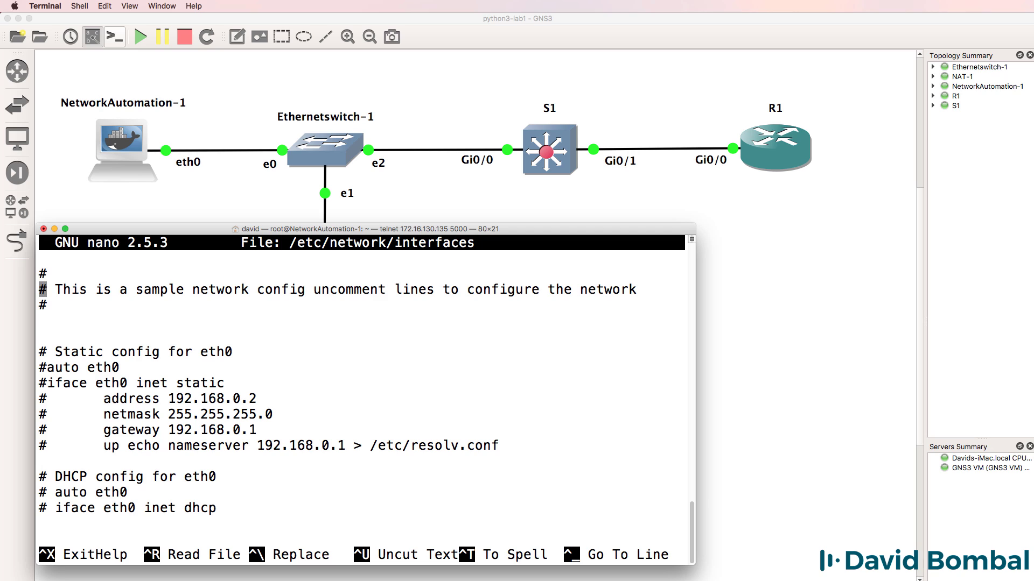
{"action": "key", "text": "Down"}
{"action": "key", "text": "Delete"}
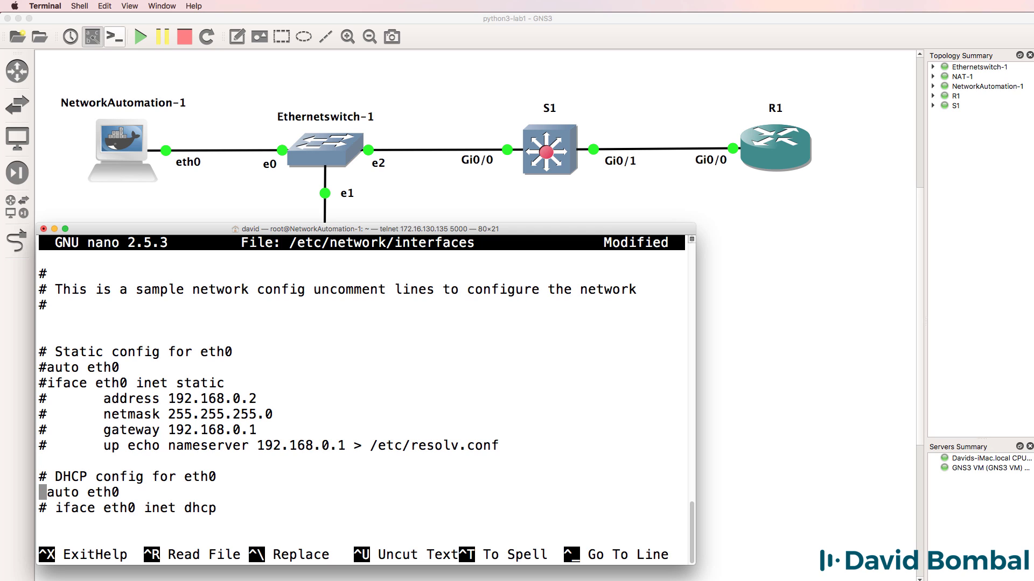
{"action": "key", "text": "Down"}
{"action": "key", "text": "Delete"}
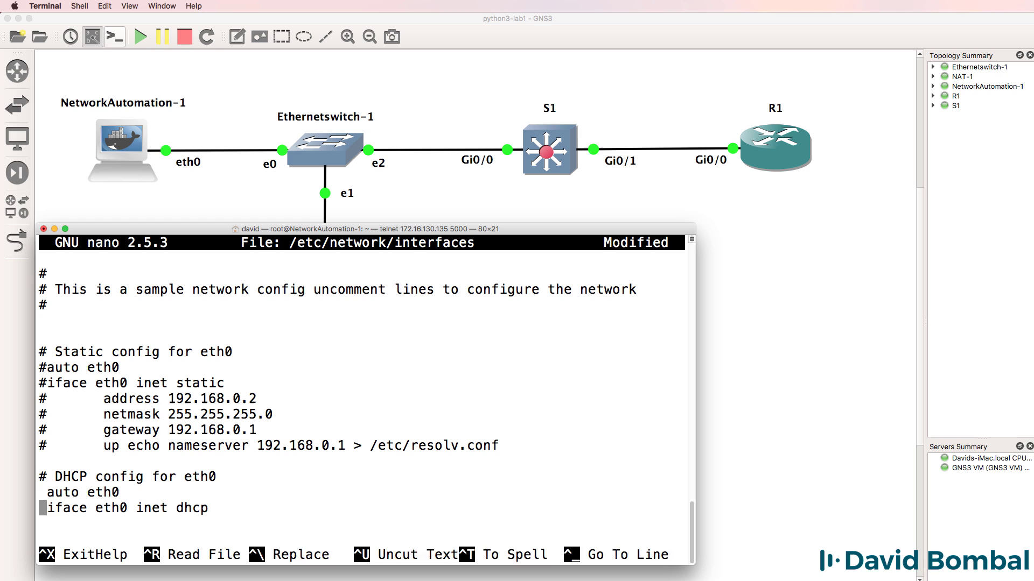
{"action": "key", "text": "ctrl+x"}
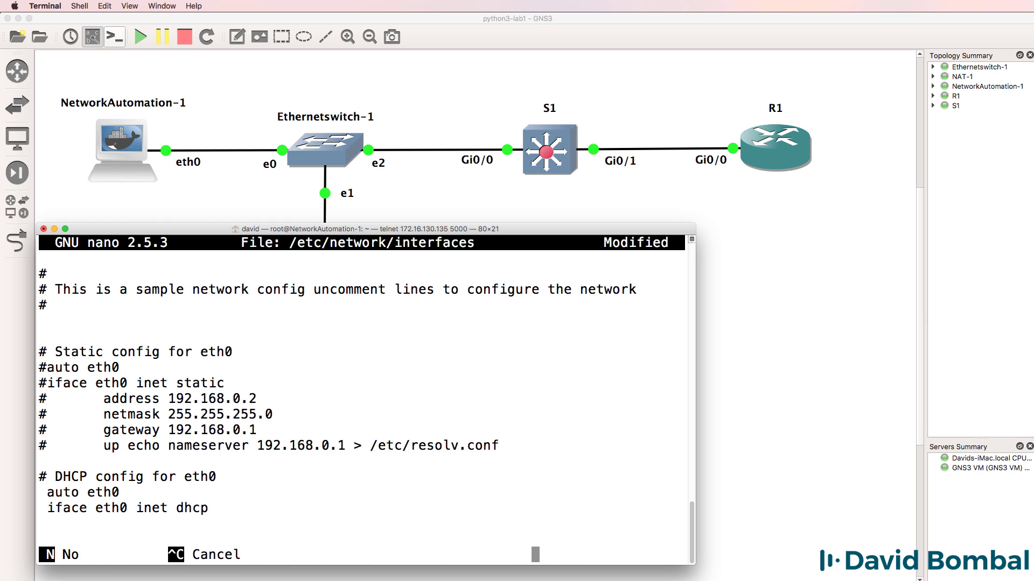
{"action": "key", "text": "y"}
{"action": "key", "text": "Return"}
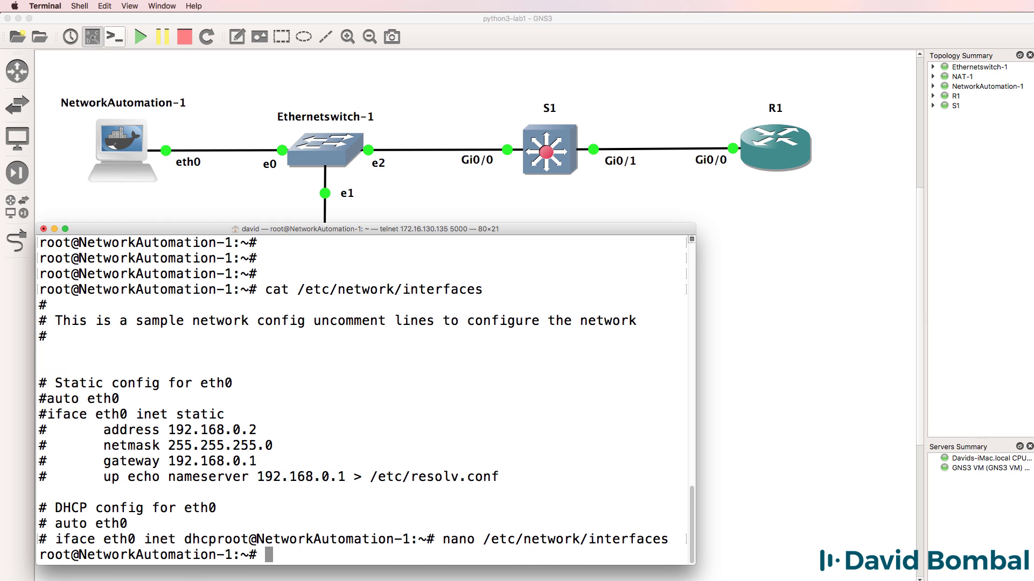
Step: Reopen the interfaces file in nano to verify both lines are uncommented, then exit
{"action": "key", "text": "Return"}
{"action": "key", "text": "Return"}
{"action": "key", "text": "Return"}
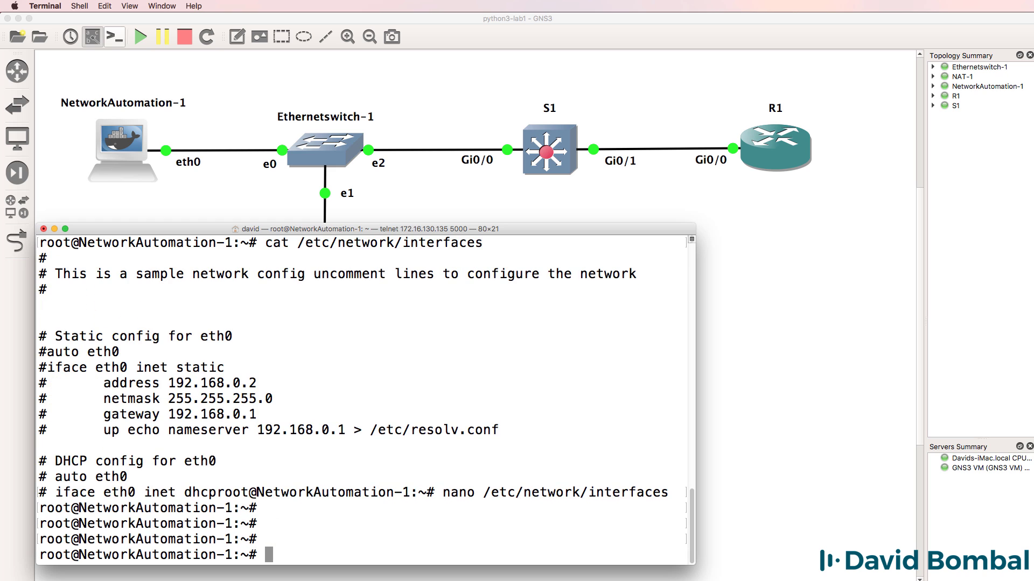
{"action": "key", "text": "Up"}
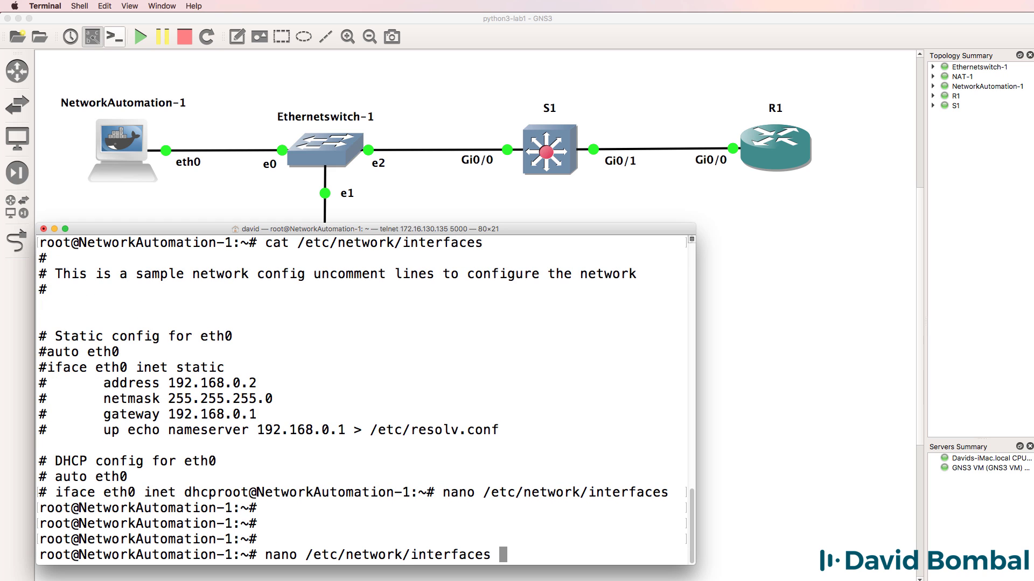
{"action": "key", "text": "Return"}
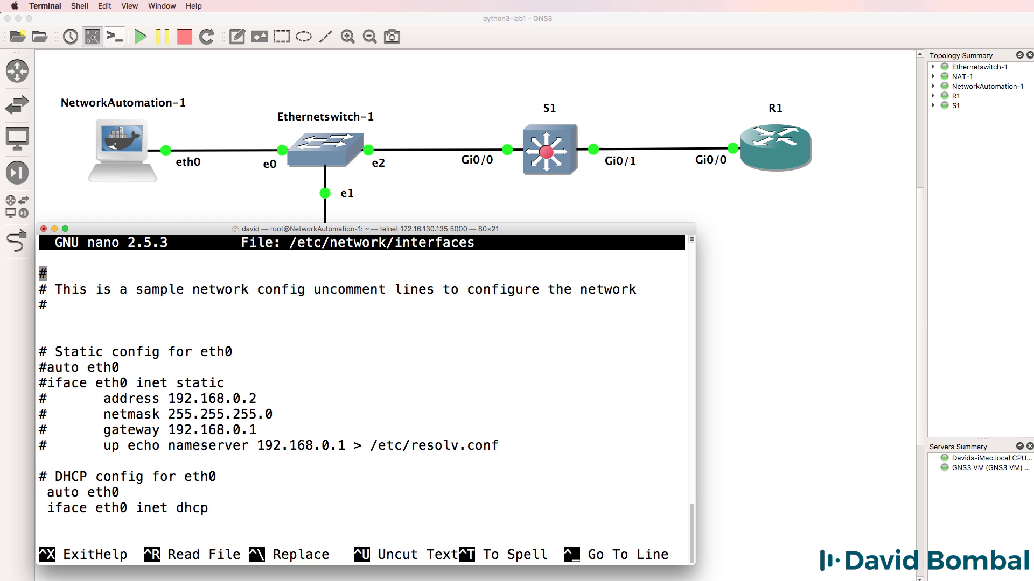
{"action": "key", "text": "Down"}
{"action": "key", "text": "Down"}
{"action": "key", "text": "Down"}
{"action": "key", "text": "Down"}
{"action": "key", "text": "Down"}
{"action": "key", "text": "Down"}
{"action": "key", "text": "Down"}
{"action": "key", "text": "Down"}
{"action": "key", "text": "Down"}
{"action": "key", "text": "Down"}
{"action": "key", "text": "Down"}
{"action": "key", "text": "Down"}
{"action": "key", "text": "Down"}
{"action": "key", "text": "Down"}
{"action": "key", "text": "Down"}
{"action": "key", "text": "Up"}
{"action": "key", "text": "Down"}
{"action": "key", "text": "ctrl+x"}
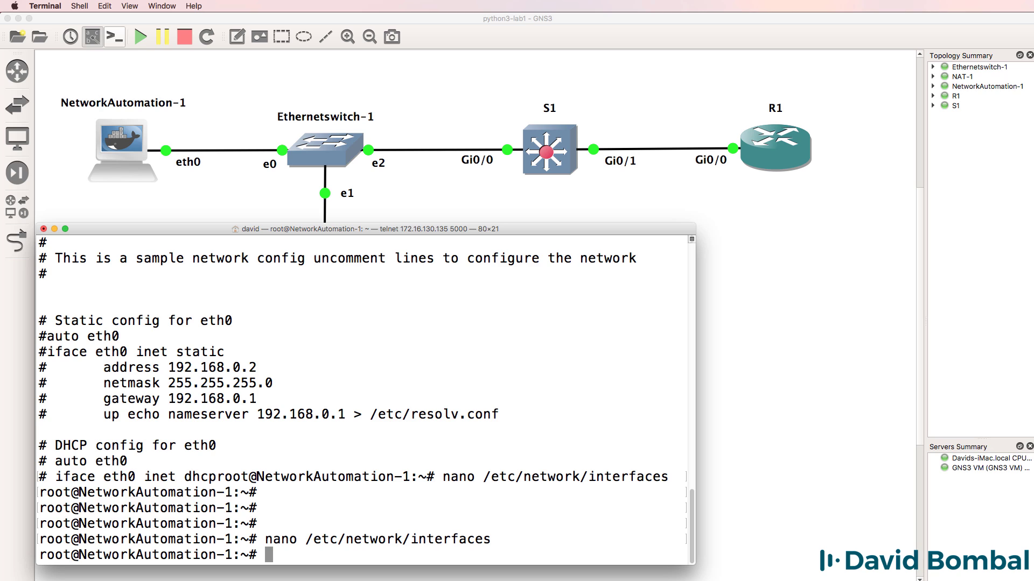
Step: Close the NetworkAutomation-1 console, then stop and restart the container from its node menu
{"action": "left_click", "coordinate": [44, 231]}
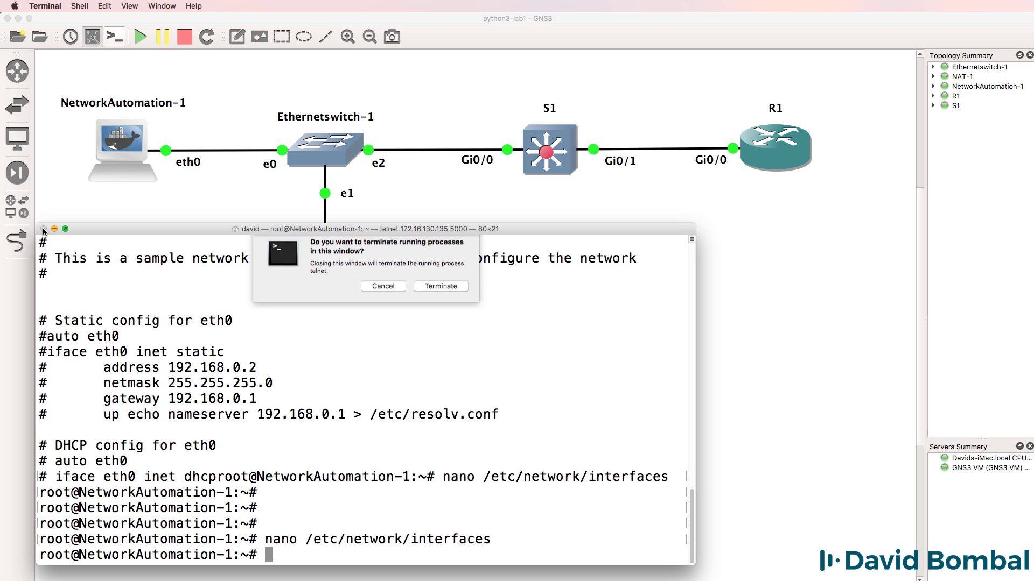
{"action": "left_click", "coordinate": [441, 294]}
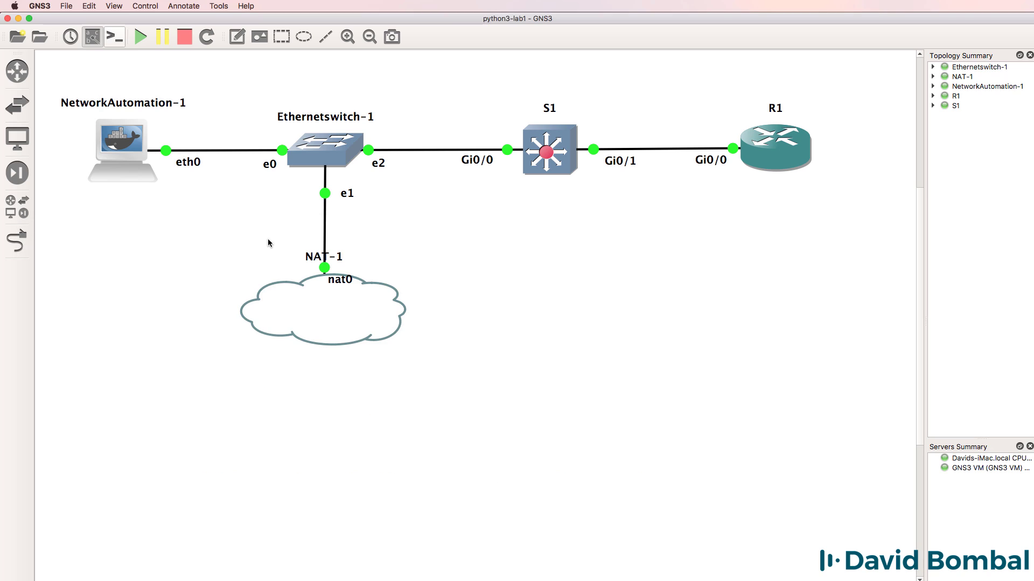
{"action": "right_click", "coordinate": [121, 141]}
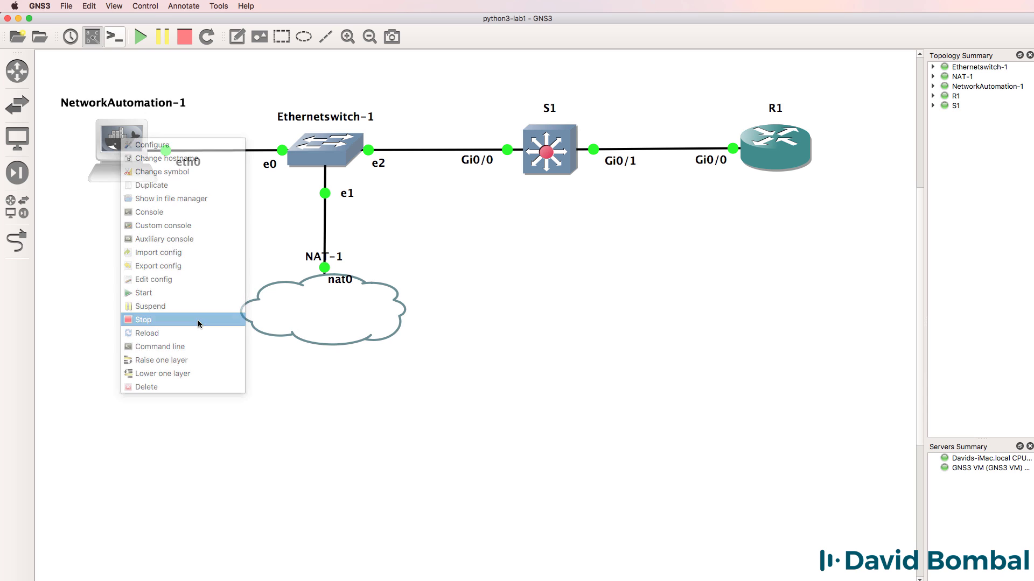
{"action": "left_click", "coordinate": [199, 320]}
{"action": "right_click", "coordinate": [129, 142]}
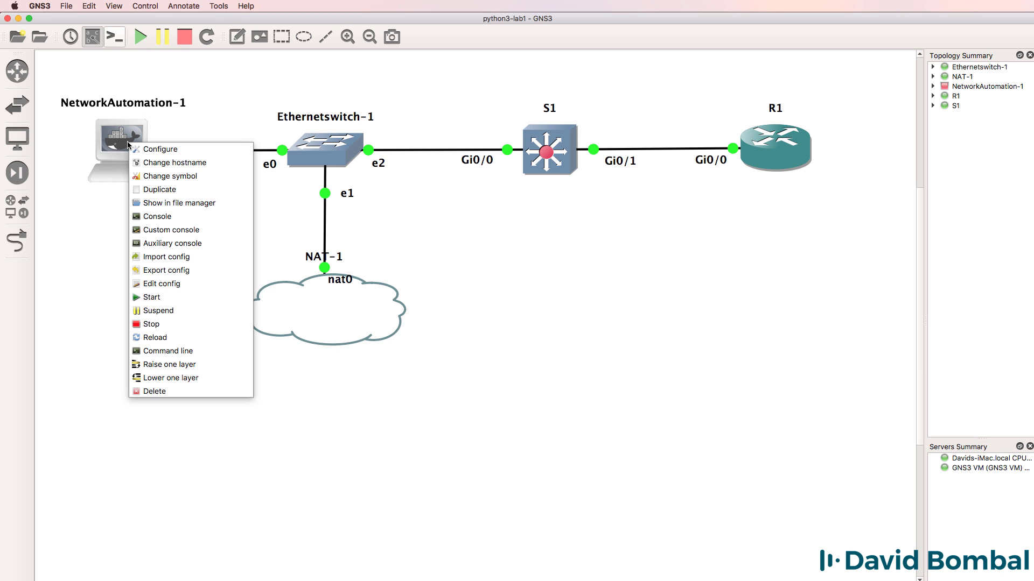
{"action": "left_click", "coordinate": [161, 298]}
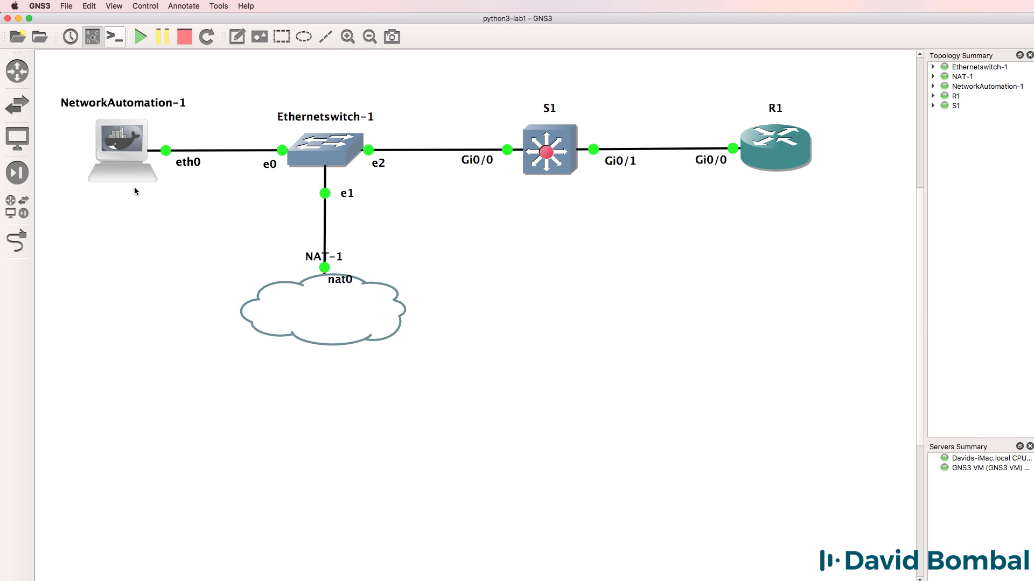
{"action": "right_click", "coordinate": [123, 144]}
Step: Open the container console and highlight the DHCP lease line for 192.168.122.219
{"action": "left_click", "coordinate": [164, 215]}
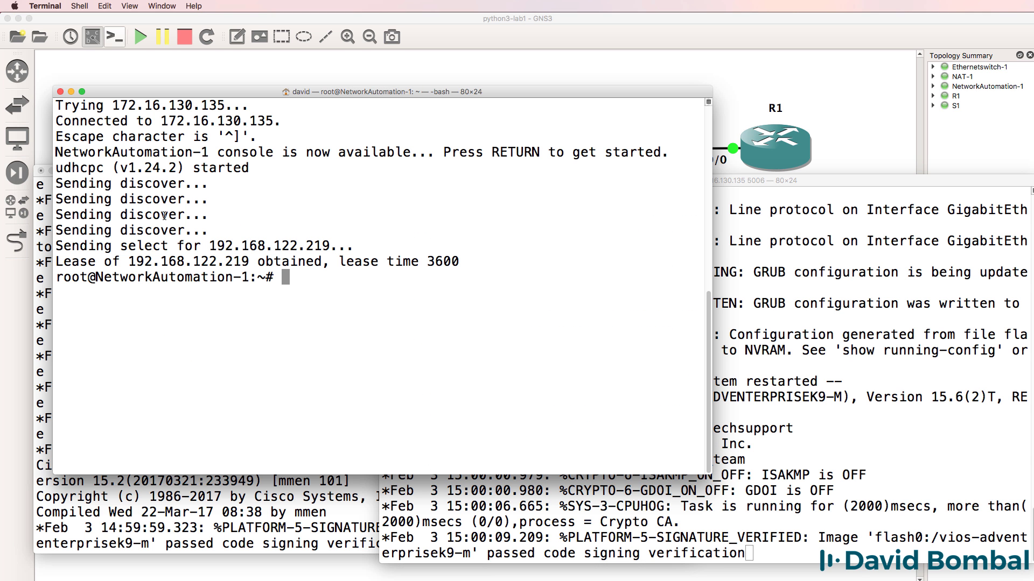
{"action": "left_click", "coordinate": [428, 26]}
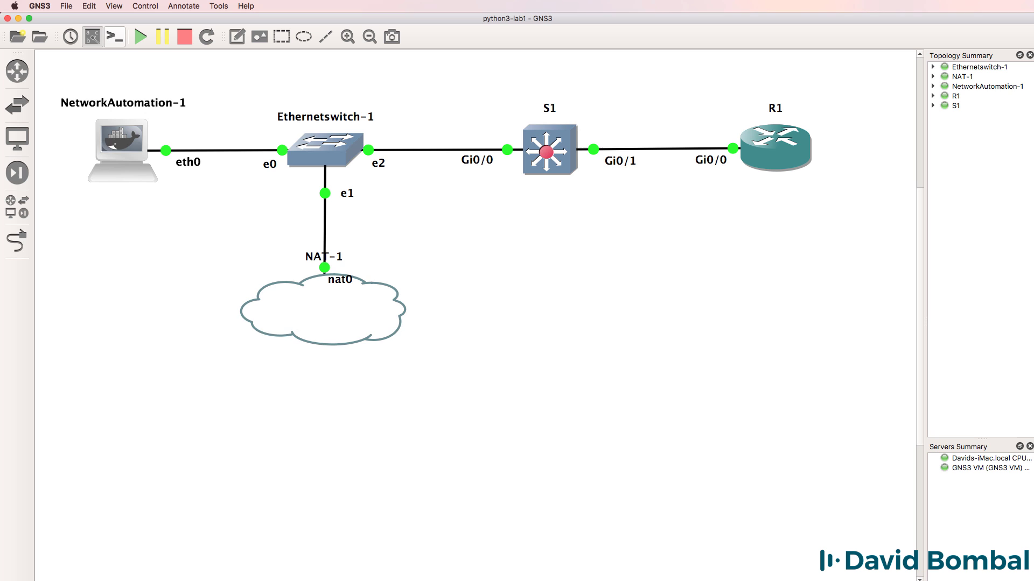
{"action": "key", "text": "super+Tab"}
{"action": "left_click_drag", "start_coordinate": [266, 96], "coordinate": [254, 189]}
{"action": "left_click_drag", "start_coordinate": [336, 335], "coordinate": [37, 338]}
Step: Run ifconfig to confirm eth0 at 192.168.122.219, then return to the GNS3 topology
{"action": "left_click", "coordinate": [48, 354]}
{"action": "type", "text": "ifconfig"}
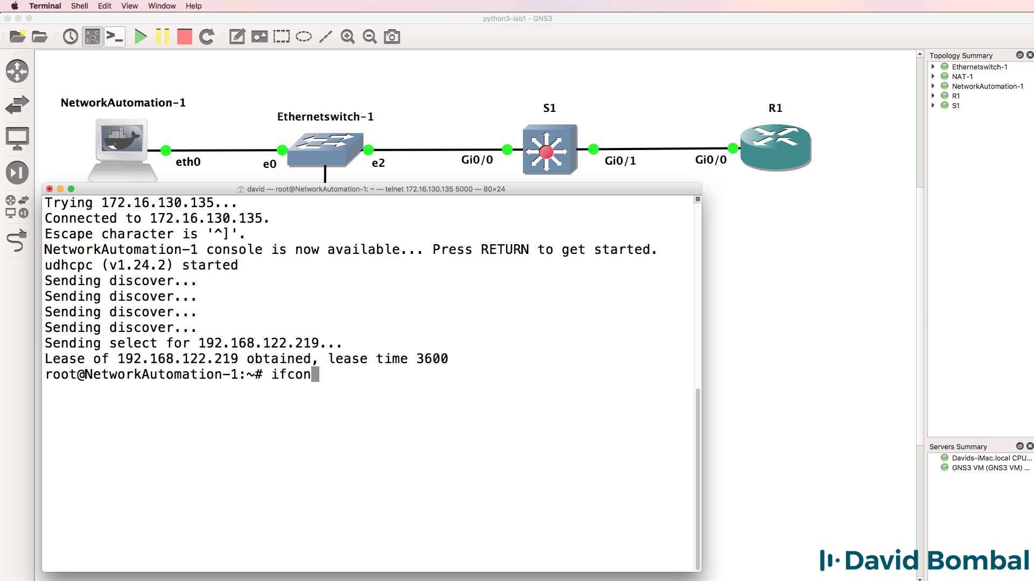
{"action": "key", "text": "Return"}
{"action": "left_click_drag", "start_coordinate": [331, 312], "coordinate": [126, 313]}
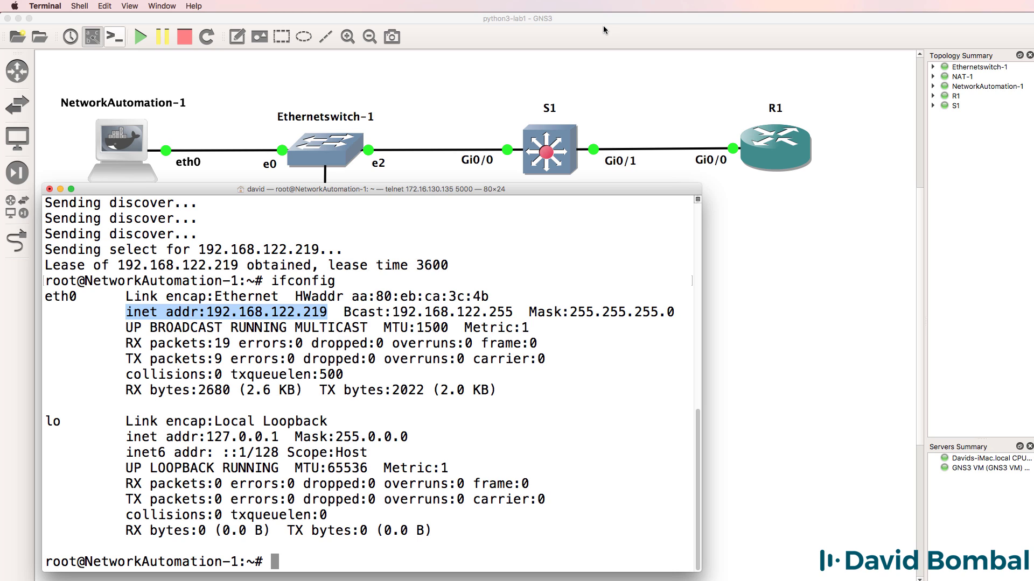
{"action": "left_click", "coordinate": [603, 30]}
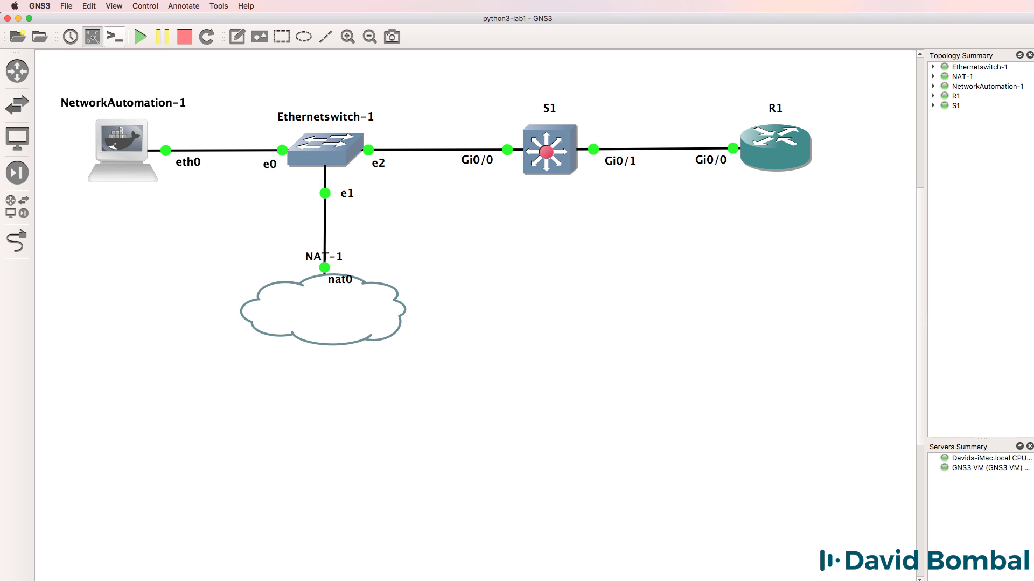
Step: Clear the container console and list its network interface settings with ifconfig
{"action": "key", "text": "super+Tab"}
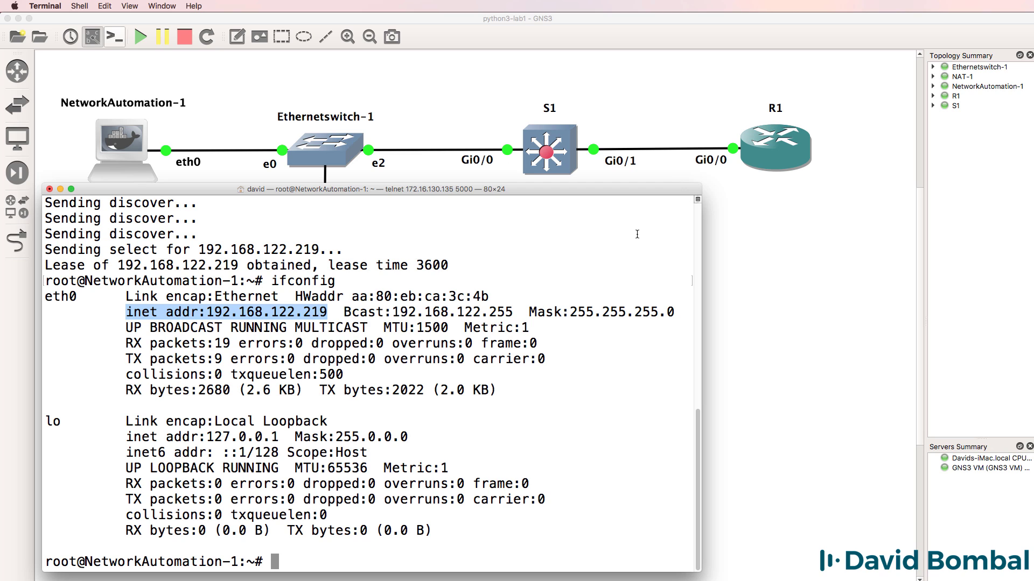
{"action": "type", "text": "clear"}
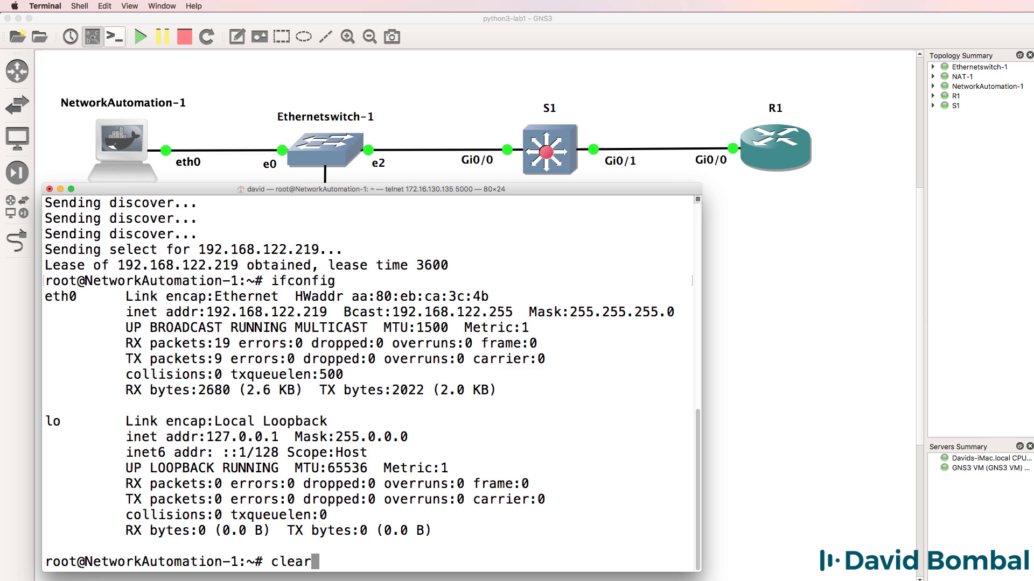
{"action": "key", "text": "Return"}
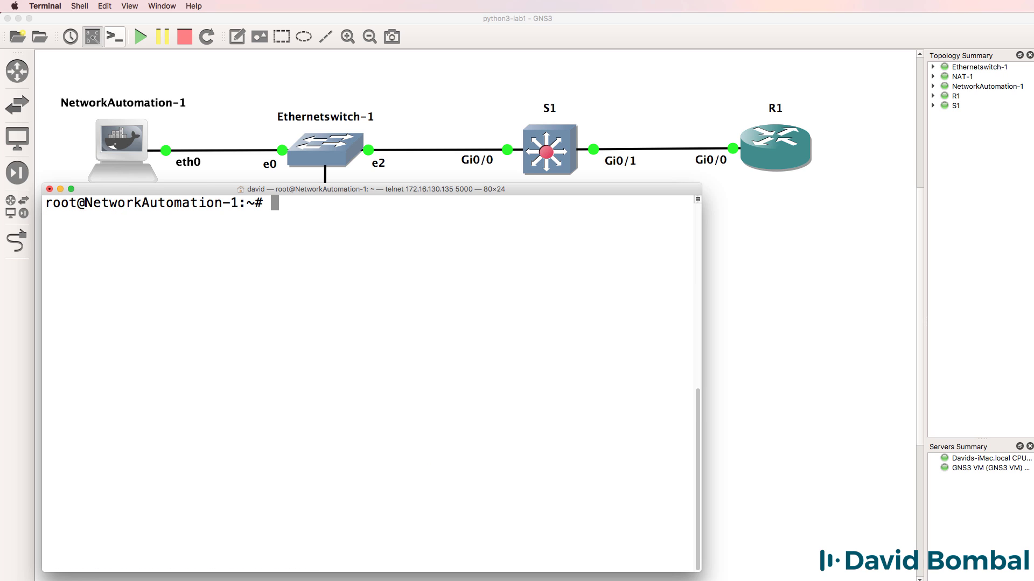
{"action": "type", "text": "ifconfig"}
{"action": "key", "text": "Return"}
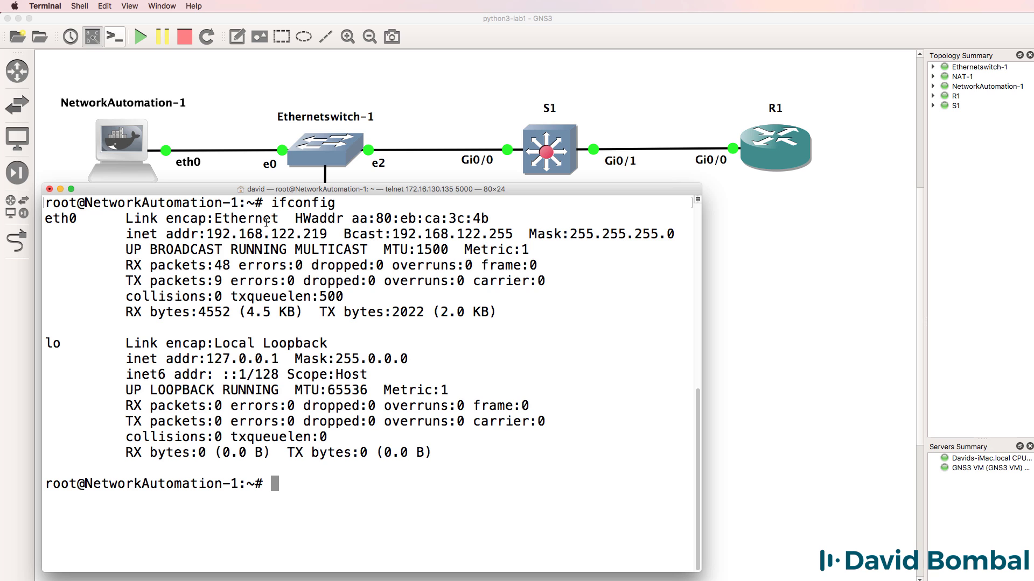
{"action": "left_click", "coordinate": [476, 31]}
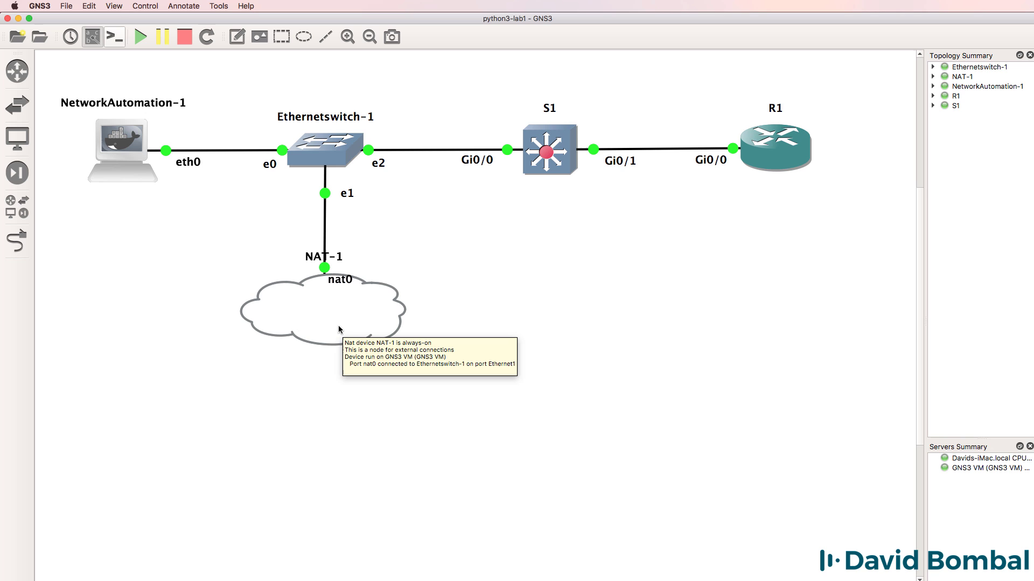
{"action": "key", "text": "super+Tab"}
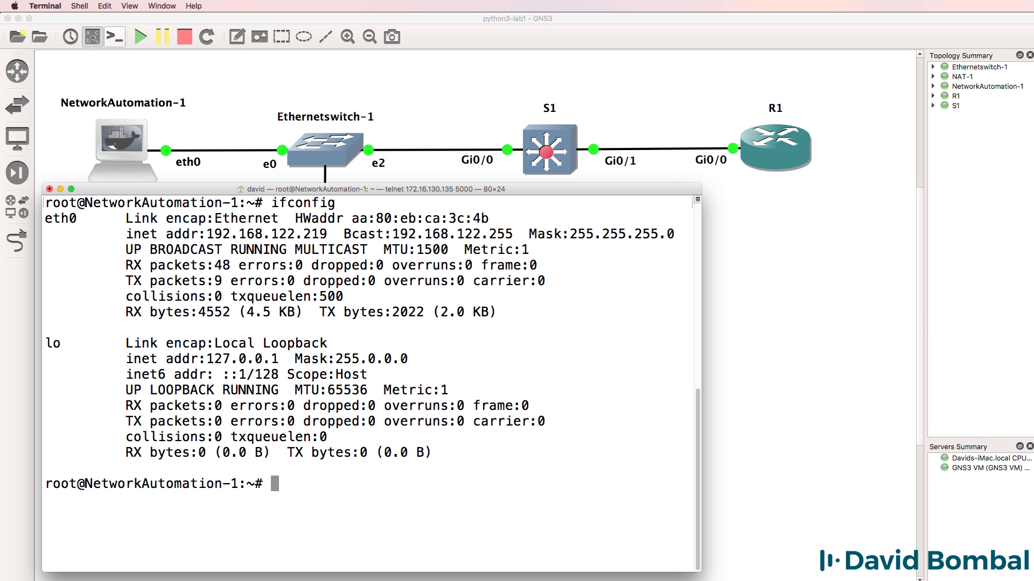
{"action": "type", "text": "apt-get update"}
{"action": "key", "text": "Return"}
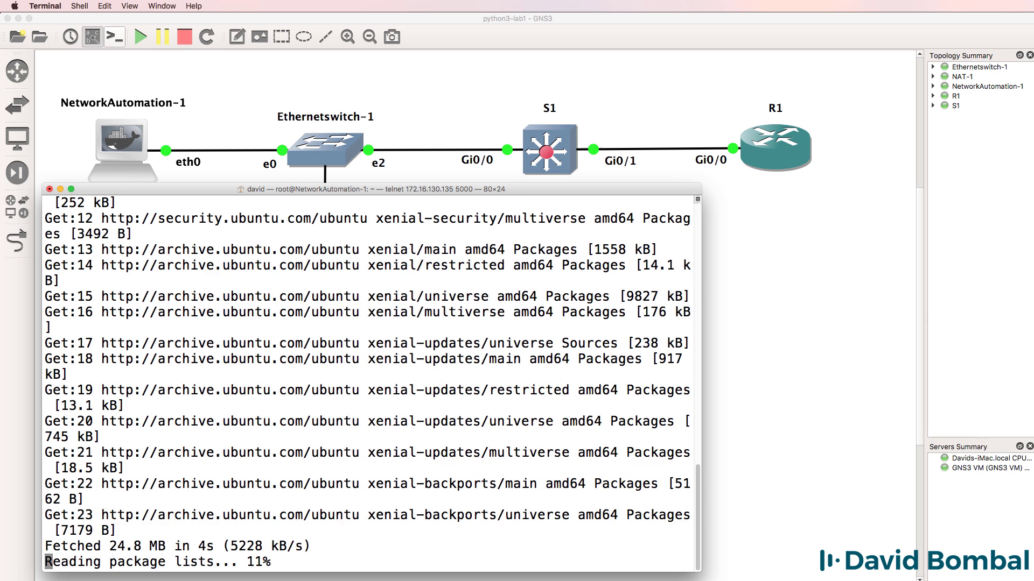
{"action": "type", "text": "ping www.google.com"}
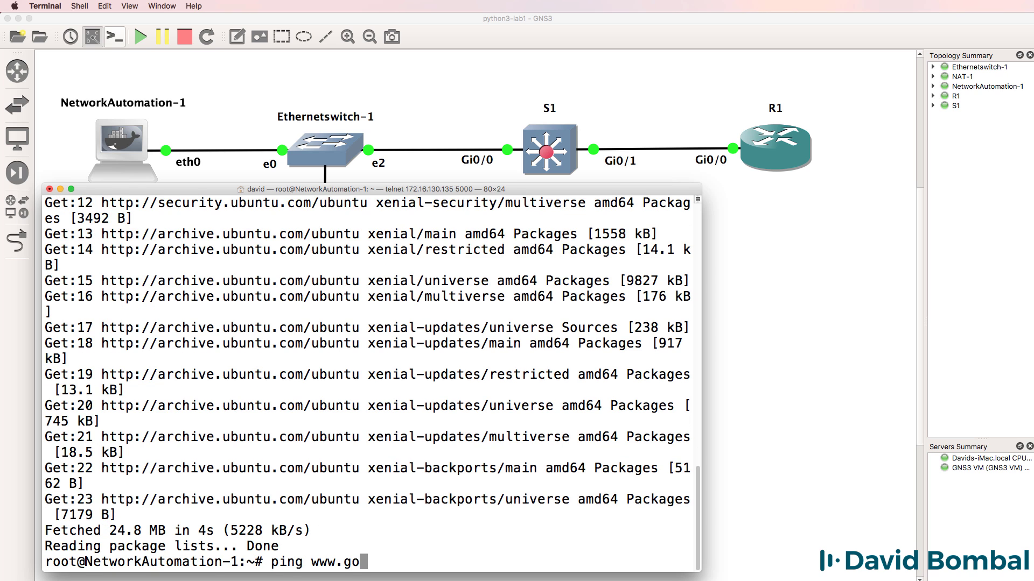
{"action": "key", "text": "Return"}
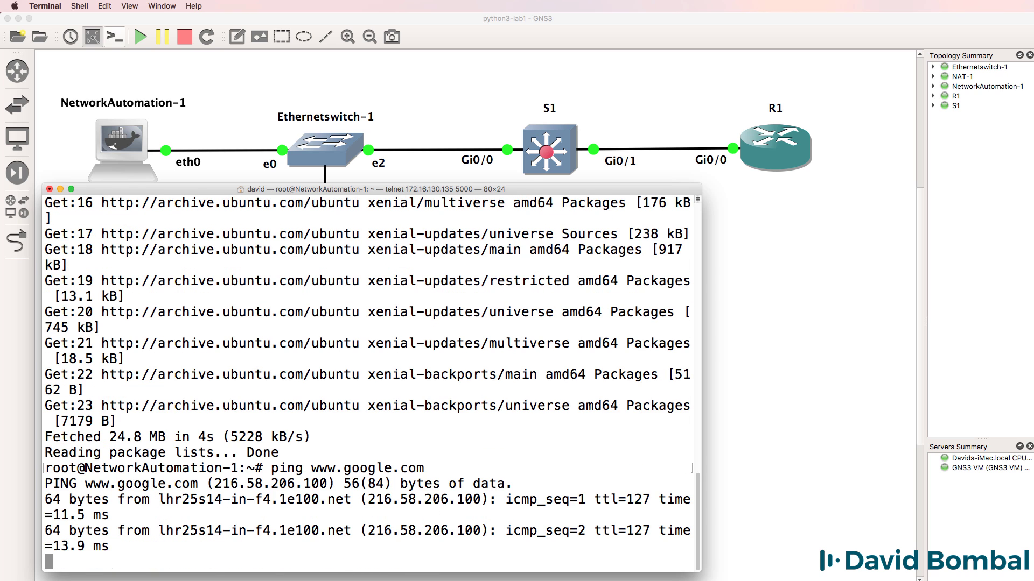
{"action": "key", "text": "ctrl+c"}
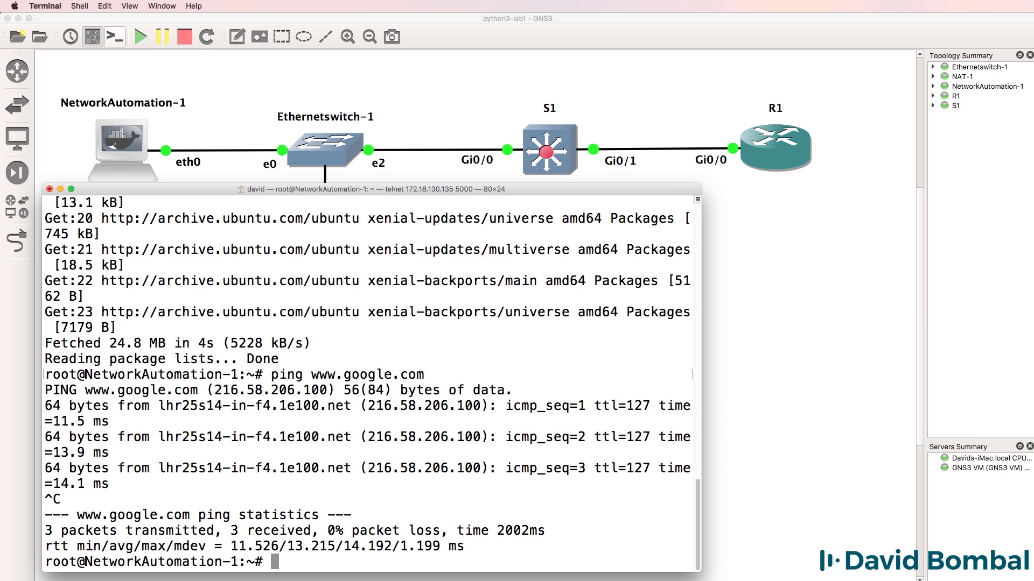
{"action": "type", "text": "clear"}
{"action": "key", "text": "Return"}
Step: Launch python in the NetworkAutomation-1 console to confirm Python 2.7.12, then quit()
{"action": "left_click", "coordinate": [506, 20]}
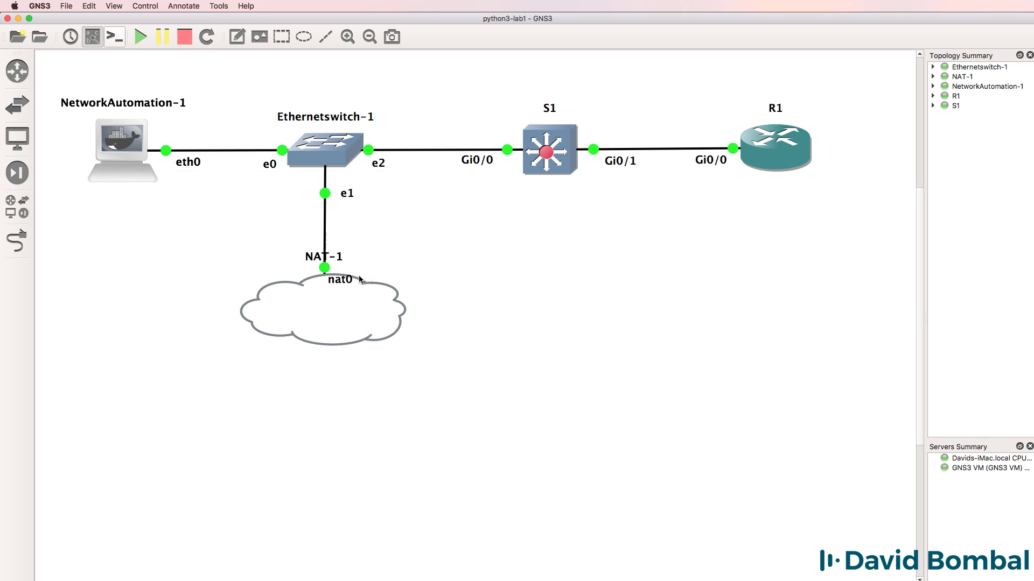
{"action": "mouse_move", "coordinate": [346, 305]}
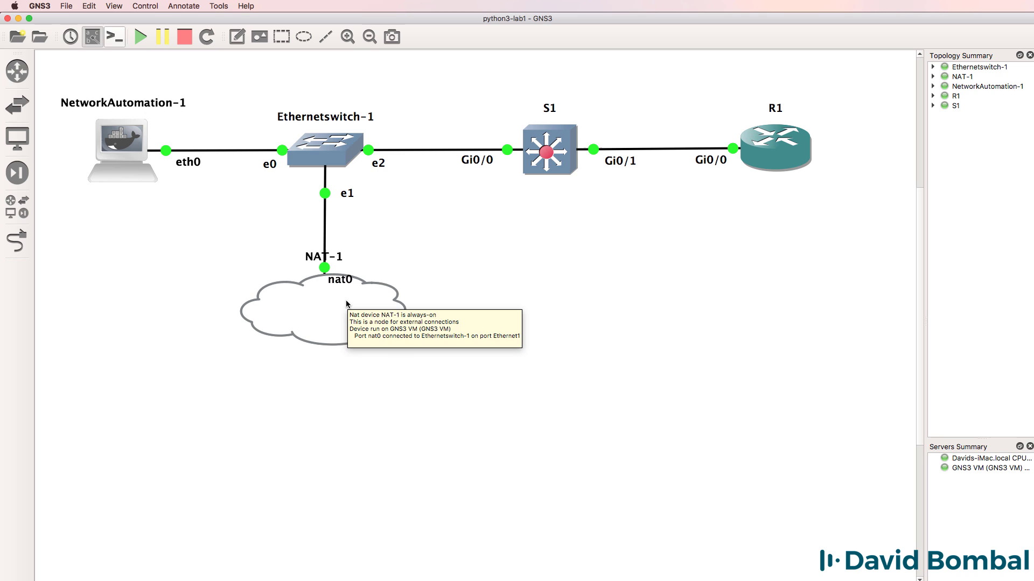
{"action": "mouse_move", "coordinate": [130, 130]}
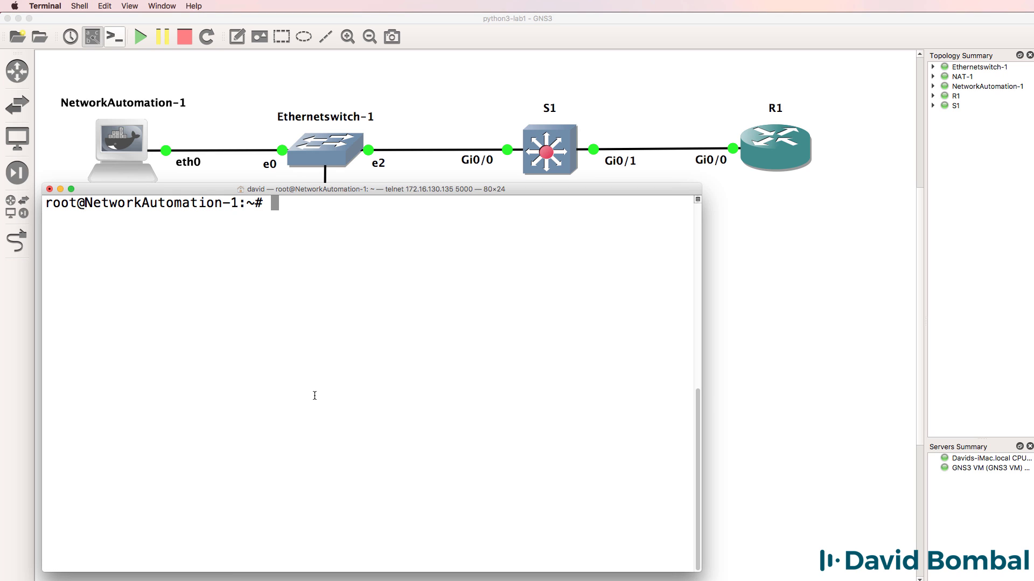
{"action": "type", "text": "python"}
{"action": "key", "text": "Return"}
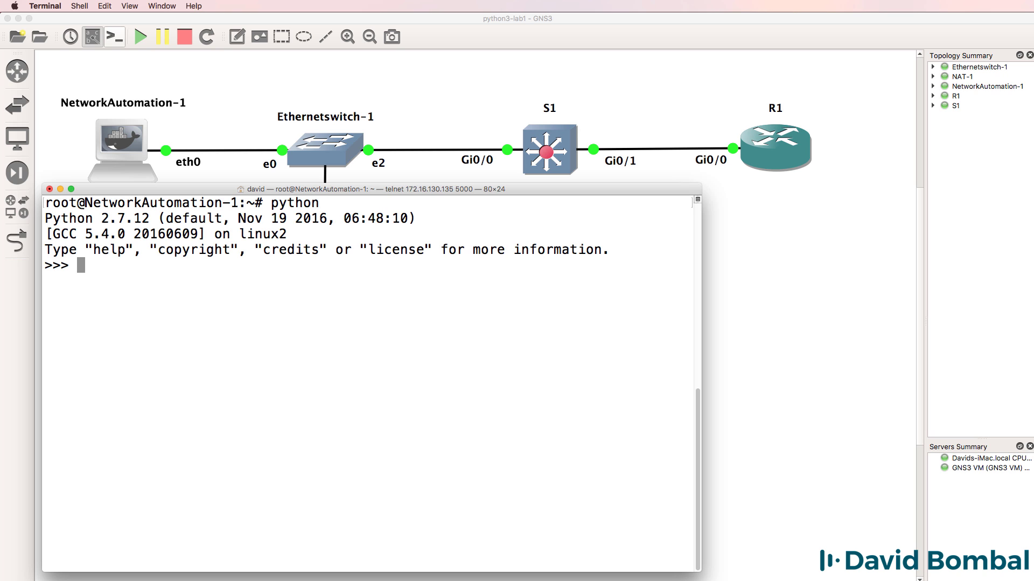
{"action": "type", "text": "quit()"}
{"action": "key", "text": "Return"}
Step: Launch python3 to confirm Python 3.5.2, quit() it and clear the terminal
{"action": "type", "text": "pyh"}
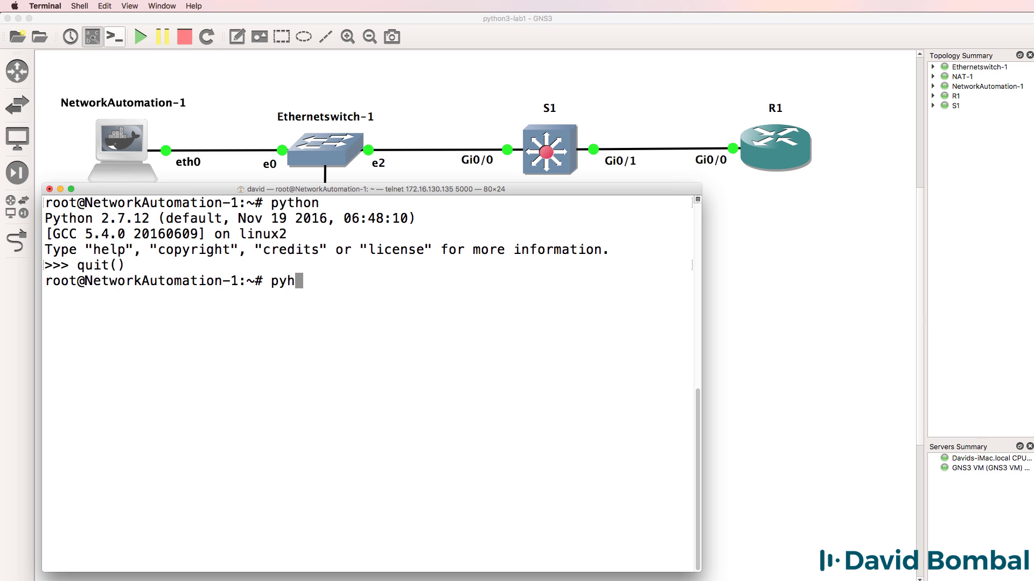
{"action": "key", "text": "BackSpace"}
{"action": "type", "text": "thon3"}
{"action": "key", "text": "Return"}
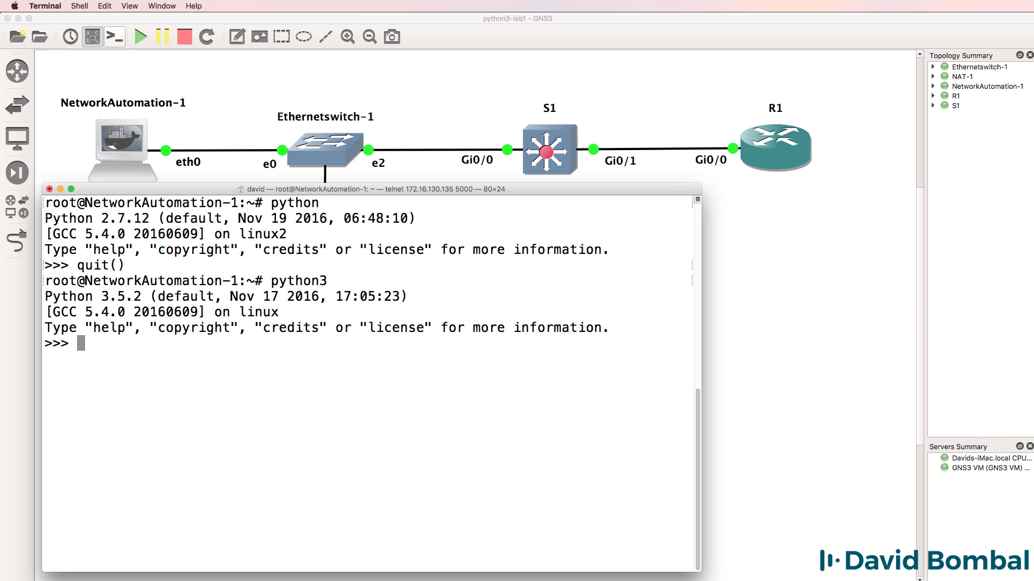
{"action": "type", "text": "quit()"}
{"action": "key", "text": "Return"}
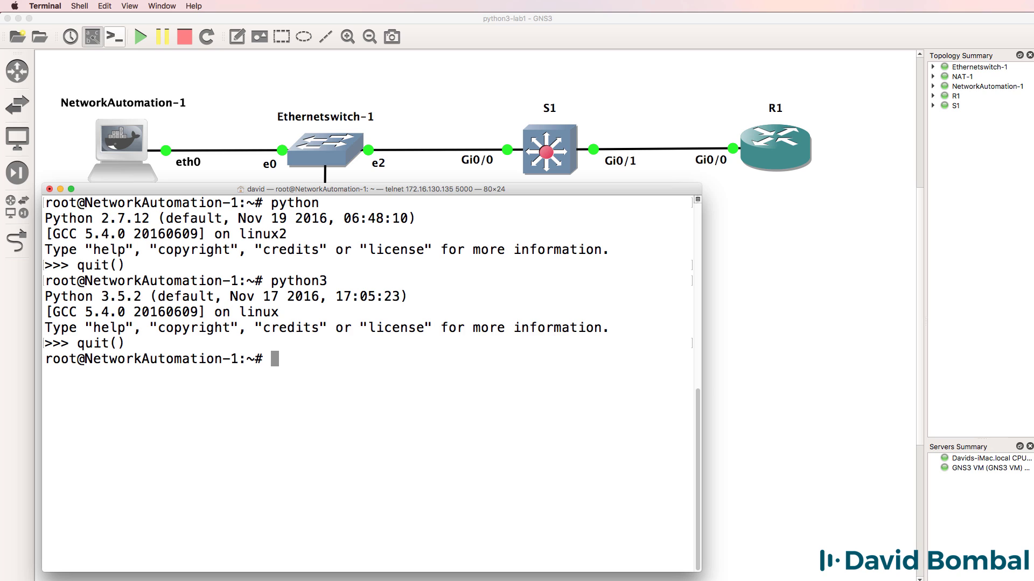
{"action": "type", "text": "clear"}
{"action": "key", "text": "Return"}
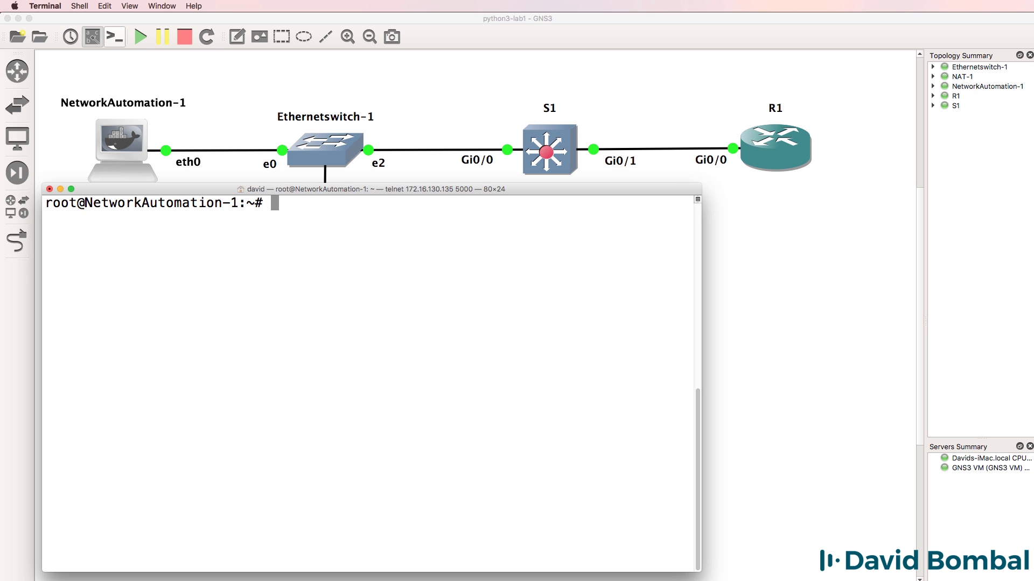
Step: Start python3 and run print ('Network Automation') in the container console
{"action": "left_click", "coordinate": [921, 293]}
{"action": "scroll", "coordinate": [921, 299], "scroll_direction": "down", "scroll_amount": 3}
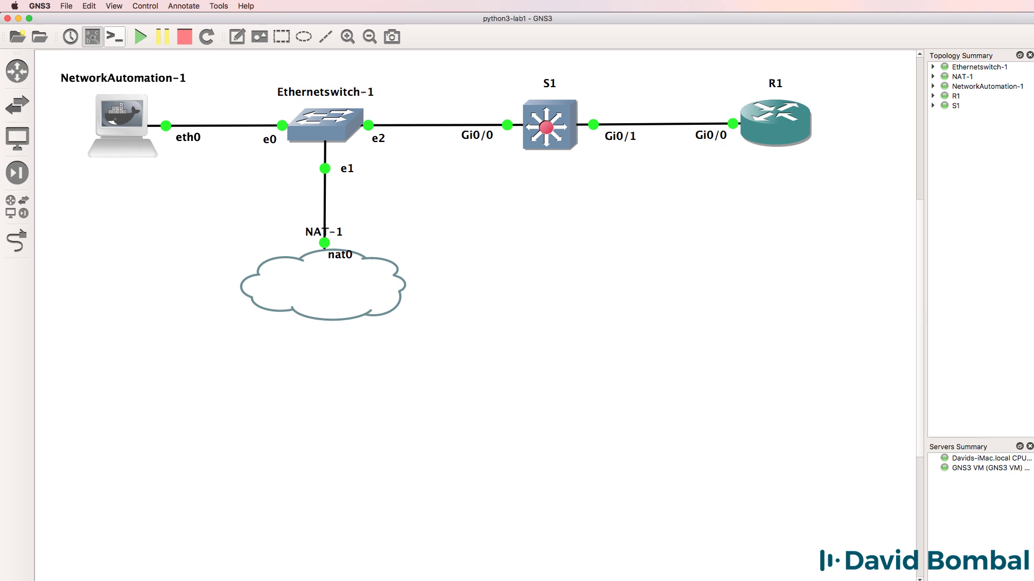
{"action": "key", "text": "super+Tab"}
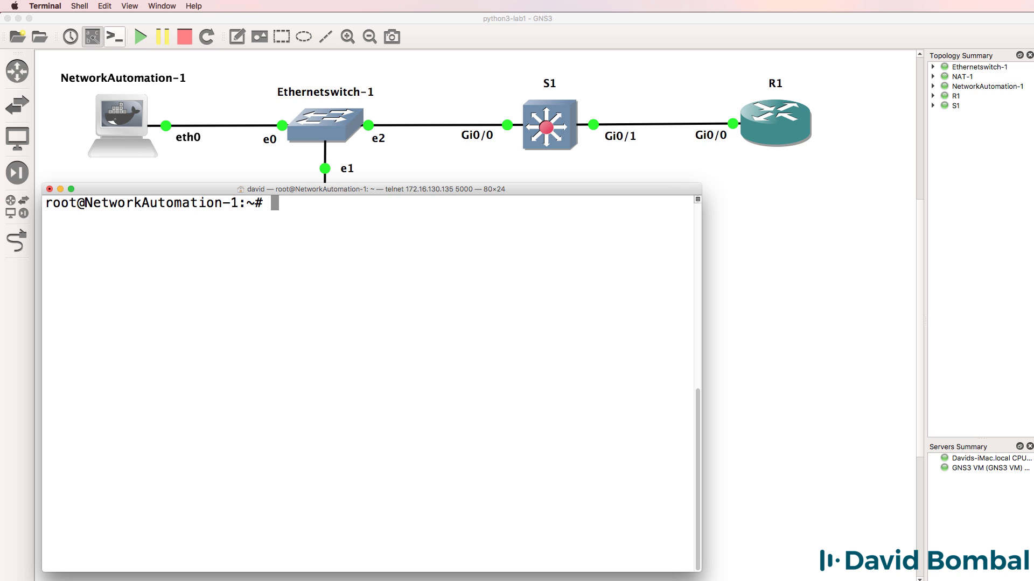
{"action": "type", "text": "python3"}
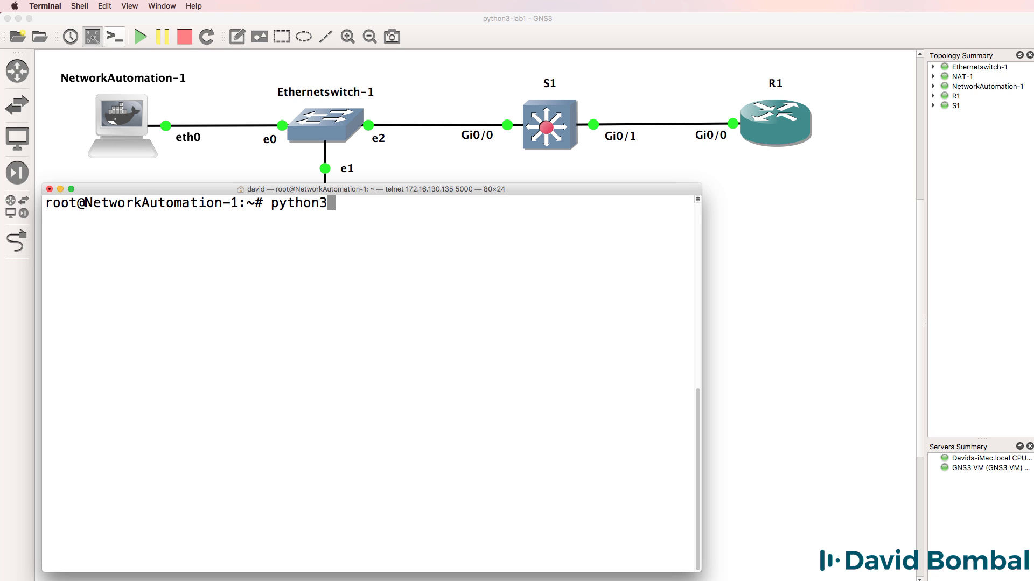
{"action": "key", "text": "Return"}
{"action": "type", "text": "pr"}
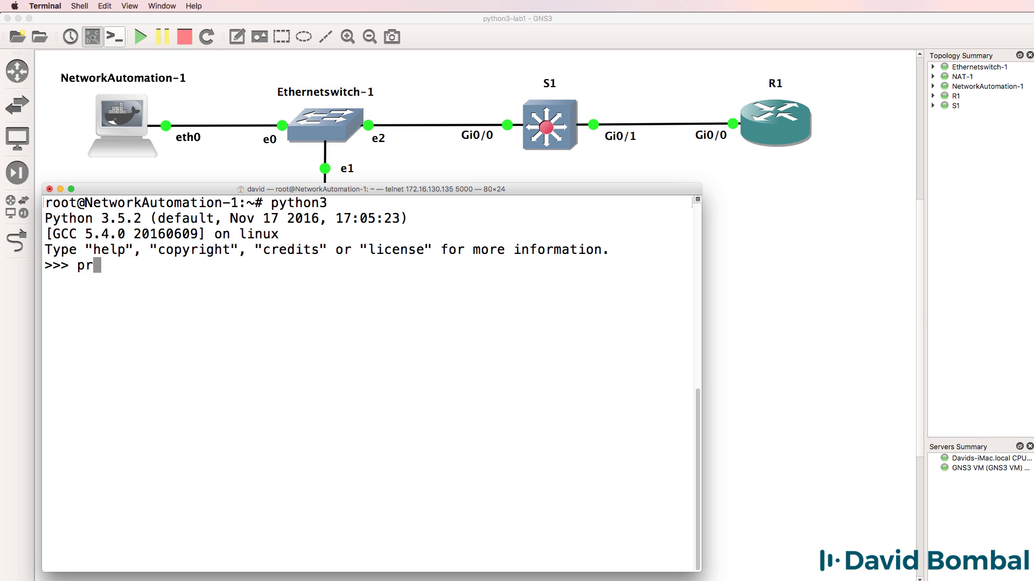
{"action": "type", "text": "int ('Netw"}
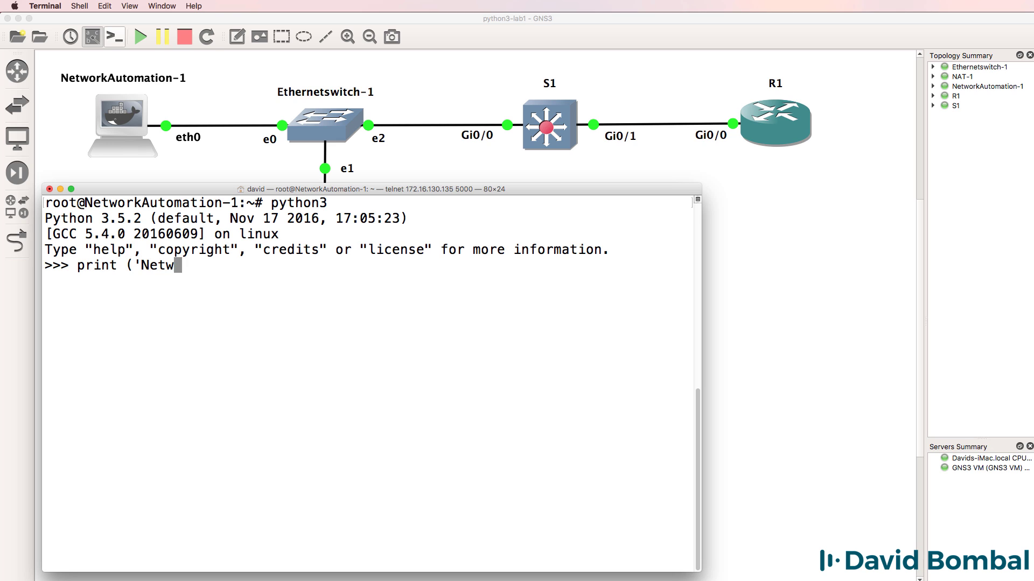
{"action": "type", "text": "ork Automation"}
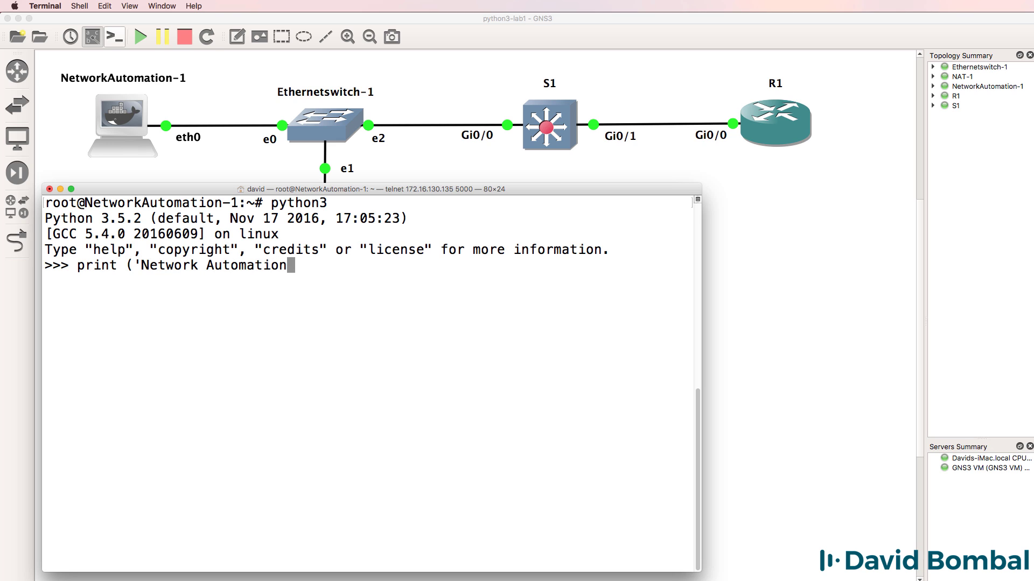
{"action": "type", "text": "')"}
{"action": "key", "text": "Return"}
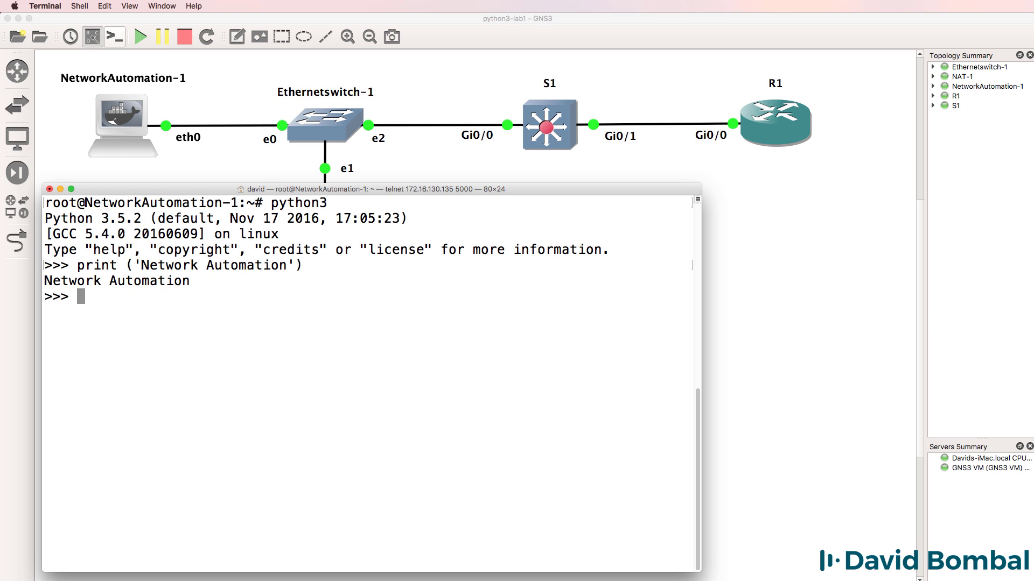
Step: Set x = 1 and y = 2, evaluate x + y to get 3, then quit() and clear
{"action": "type", "text": "x = 1"}
{"action": "key", "text": "Return"}
{"action": "type", "text": "y = 2"}
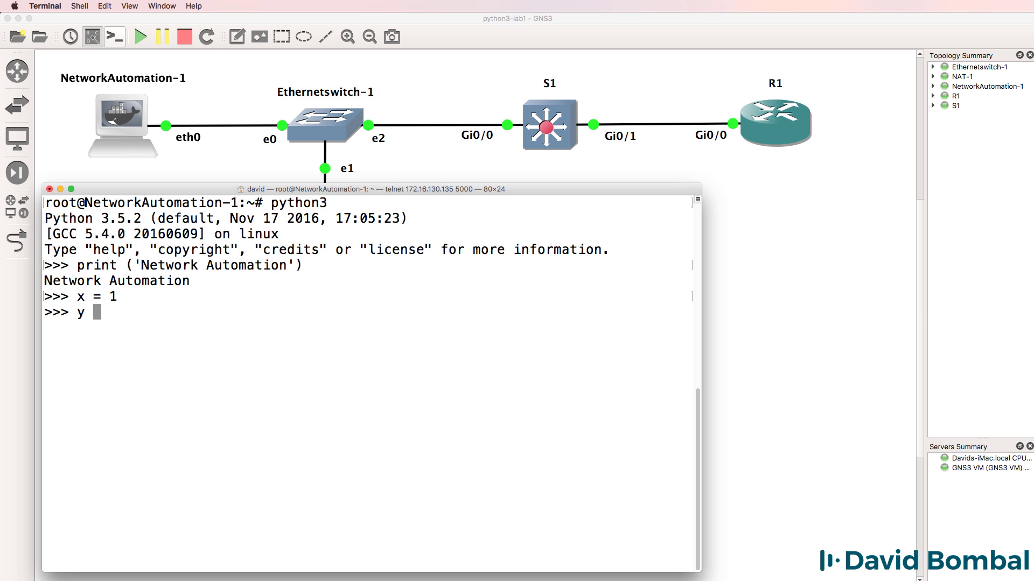
{"action": "key", "text": "Return"}
{"action": "type", "text": "x + y"}
{"action": "key", "text": "Return"}
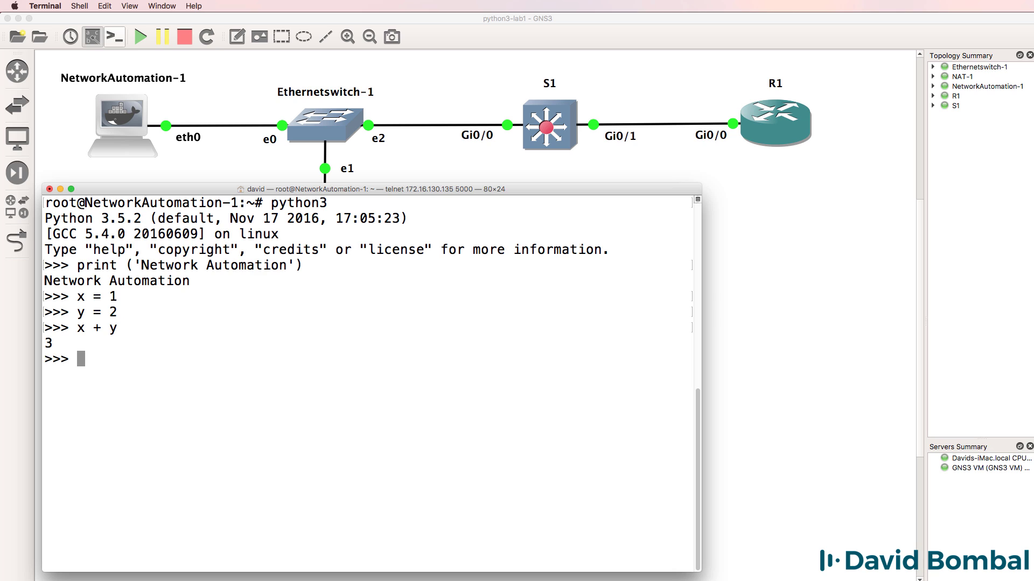
{"action": "type", "text": "quit()"}
{"action": "key", "text": "Return"}
{"action": "type", "text": "clear"}
{"action": "key", "text": "Return"}
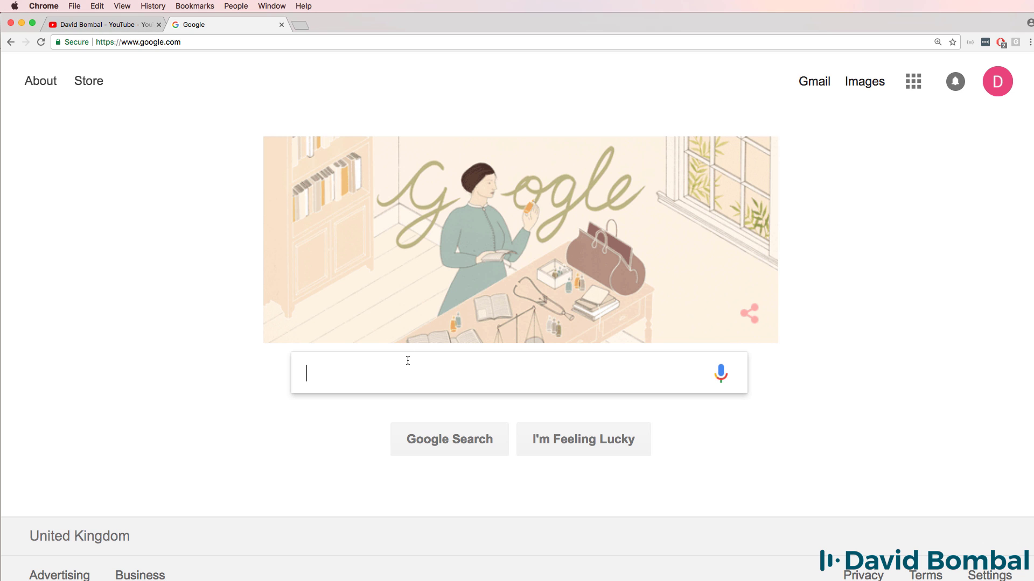
Step: Search Google for 'python 3 telnet' and open the telnetlib documentation page
{"action": "type", "text": "python 3 telnet"}
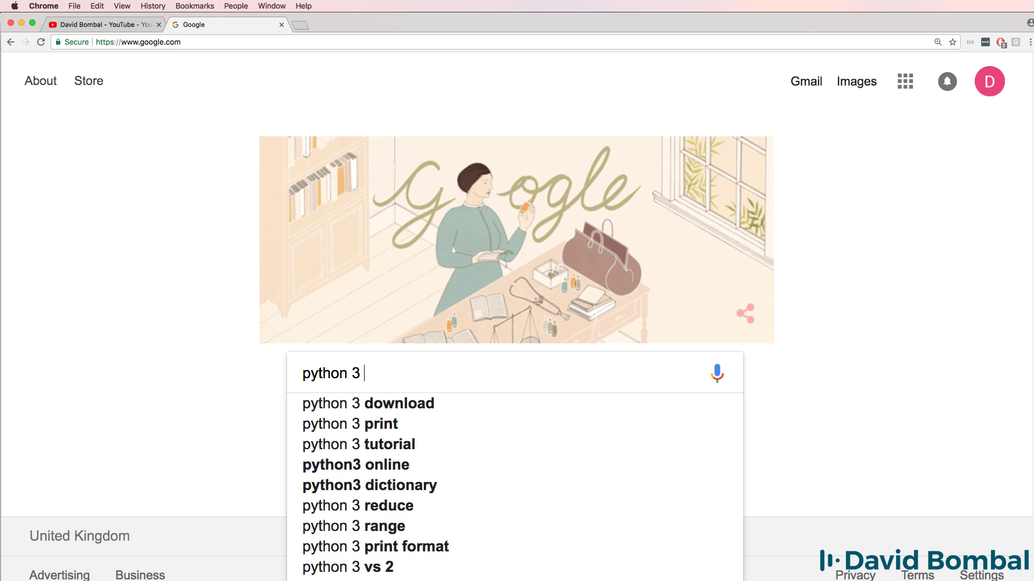
{"action": "key", "text": "Return"}
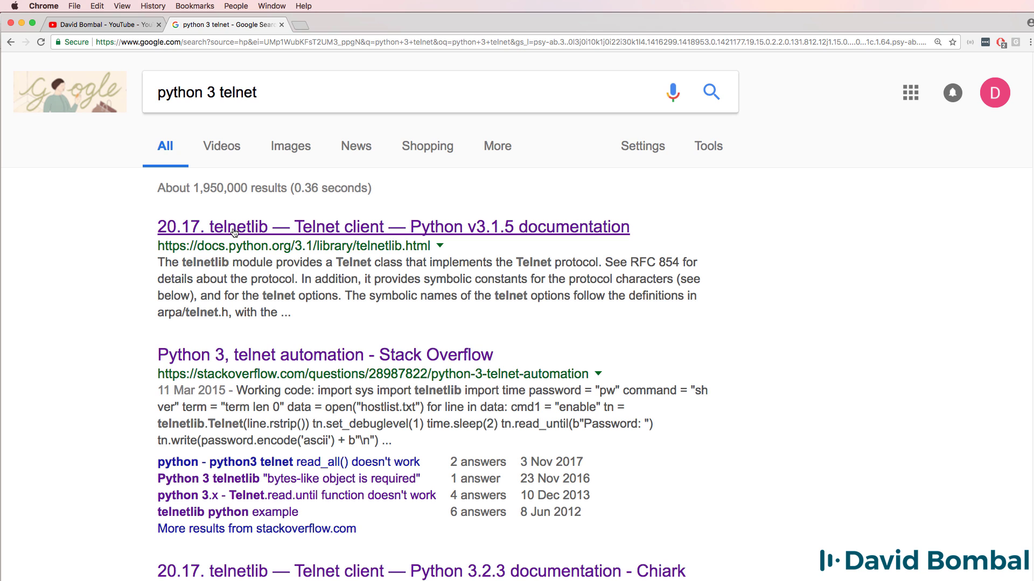
{"action": "left_click", "coordinate": [234, 228]}
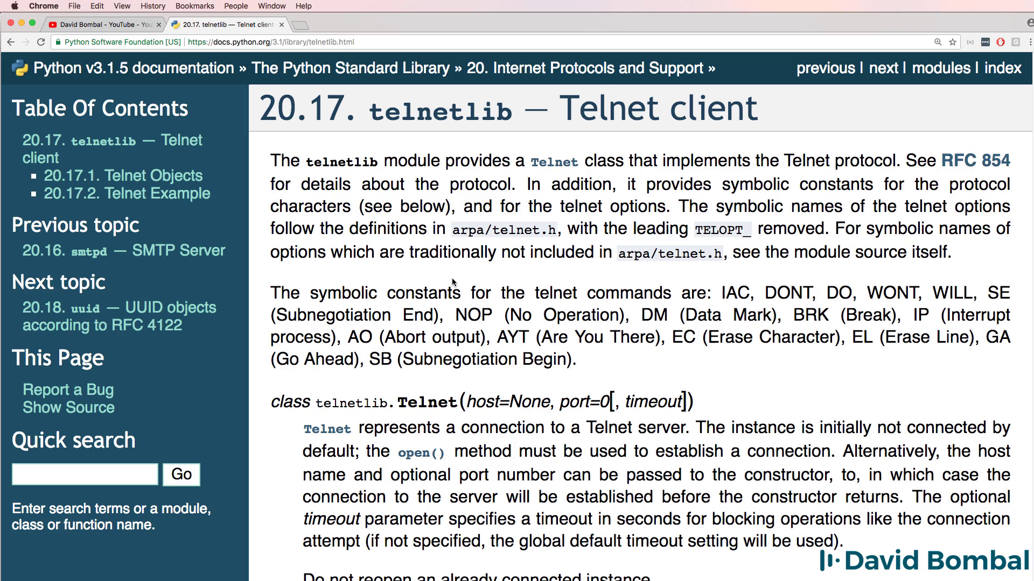
Step: Select the full 20.17.2 Telnet Example code block and copy it
{"action": "scroll", "coordinate": [451, 278], "scroll_direction": "down", "scroll_amount": 5}
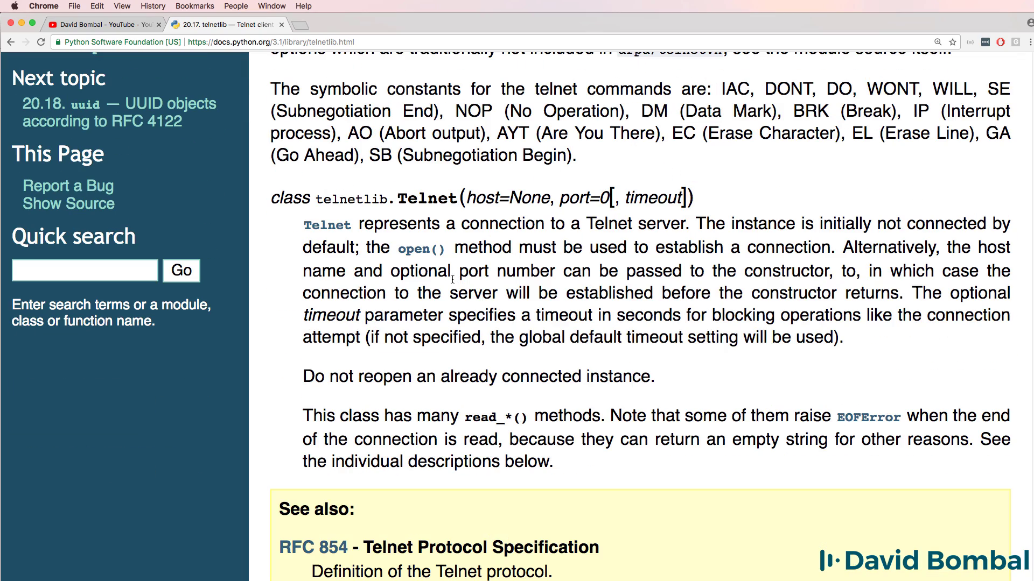
{"action": "scroll", "coordinate": [451, 280], "scroll_direction": "down", "scroll_amount": 10}
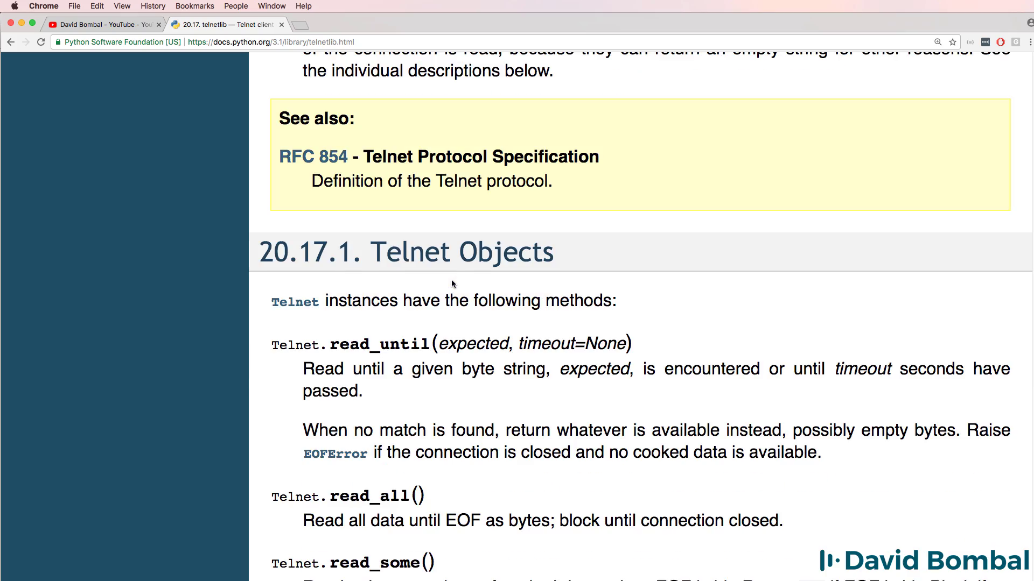
{"action": "scroll", "coordinate": [452, 284], "scroll_direction": "down", "scroll_amount": 8}
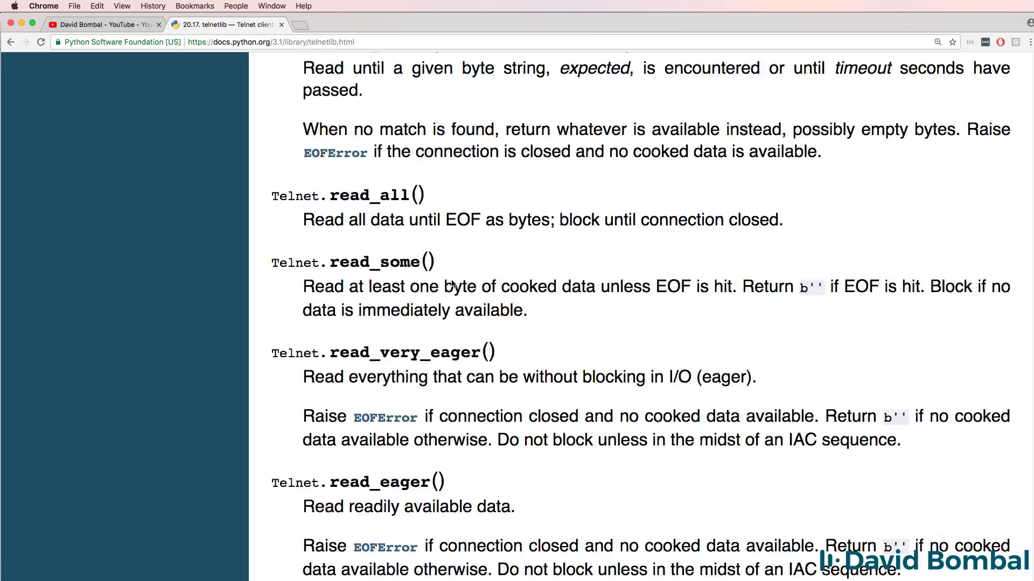
{"action": "scroll", "coordinate": [451, 285], "scroll_direction": "down", "scroll_amount": 20}
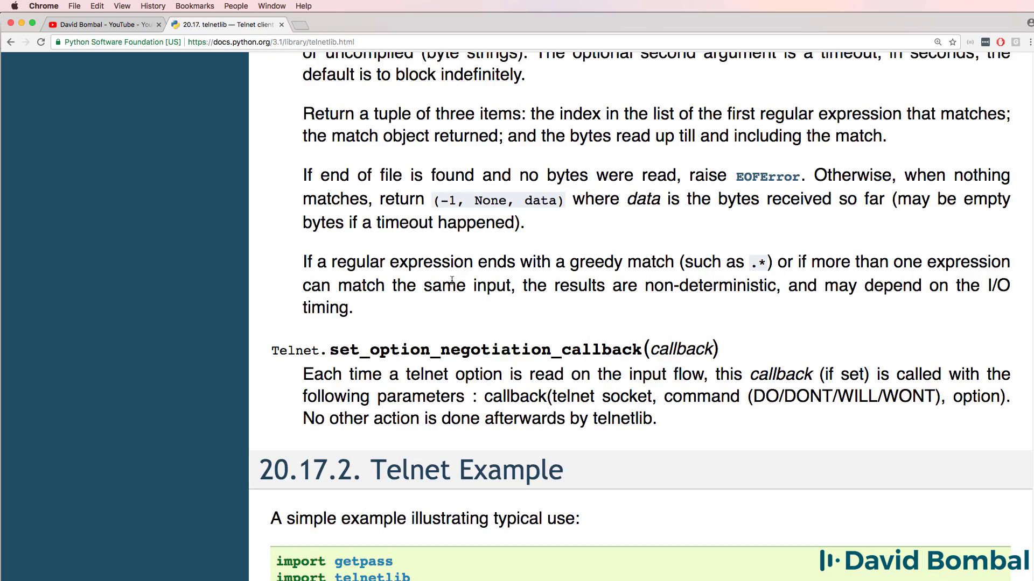
{"action": "scroll", "coordinate": [451, 280], "scroll_direction": "down", "scroll_amount": 11}
{"action": "scroll", "coordinate": [451, 281], "scroll_direction": "up", "scroll_amount": 3}
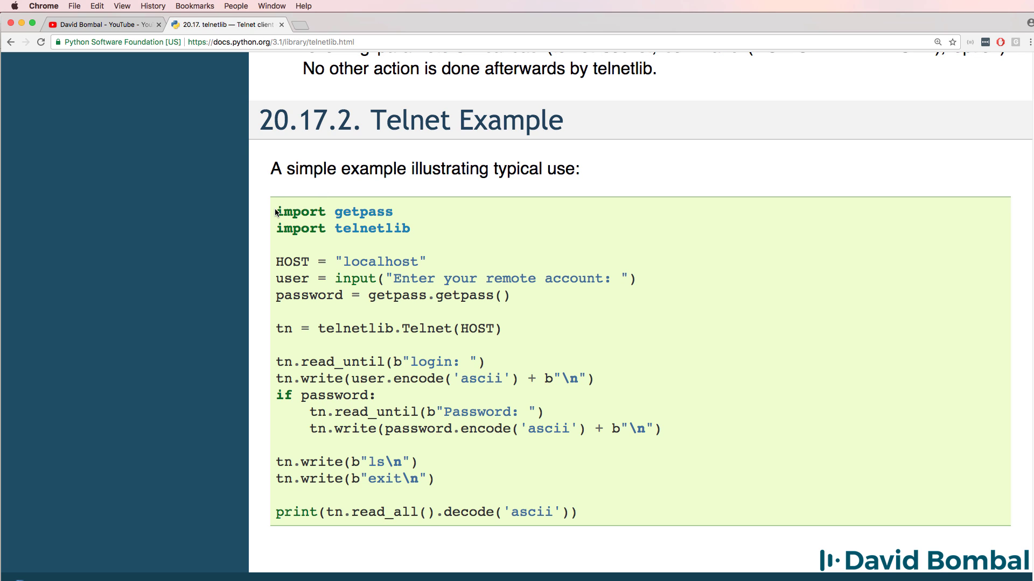
{"action": "left_click_drag", "start_coordinate": [276, 211], "coordinate": [741, 531]}
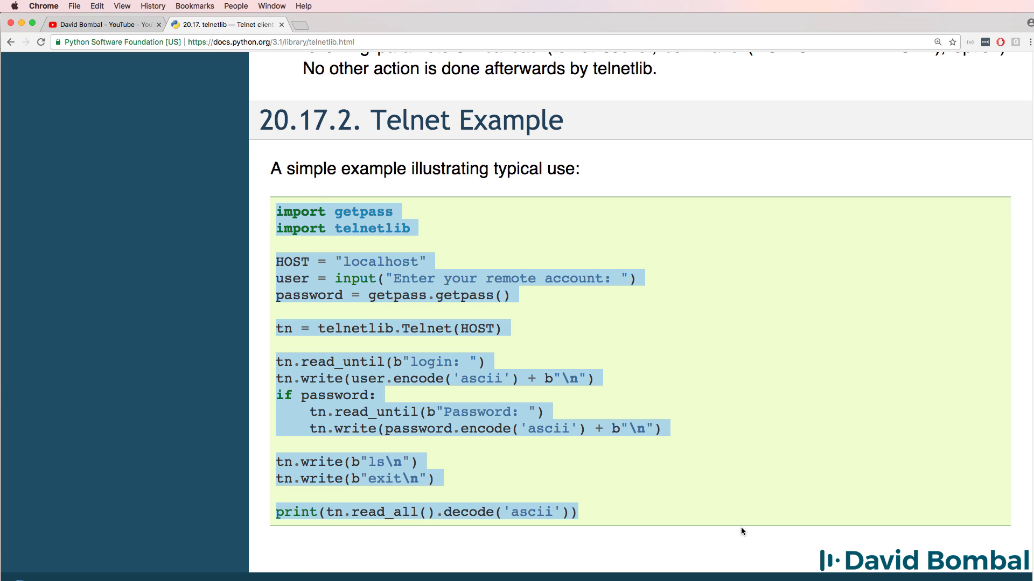
{"action": "right_click", "coordinate": [408, 281]}
{"action": "left_click", "coordinate": [428, 306]}
Step: Paste the 19-line telnetlib example into the empty untitled Sublime Text file
{"action": "key", "text": "super+Tab"}
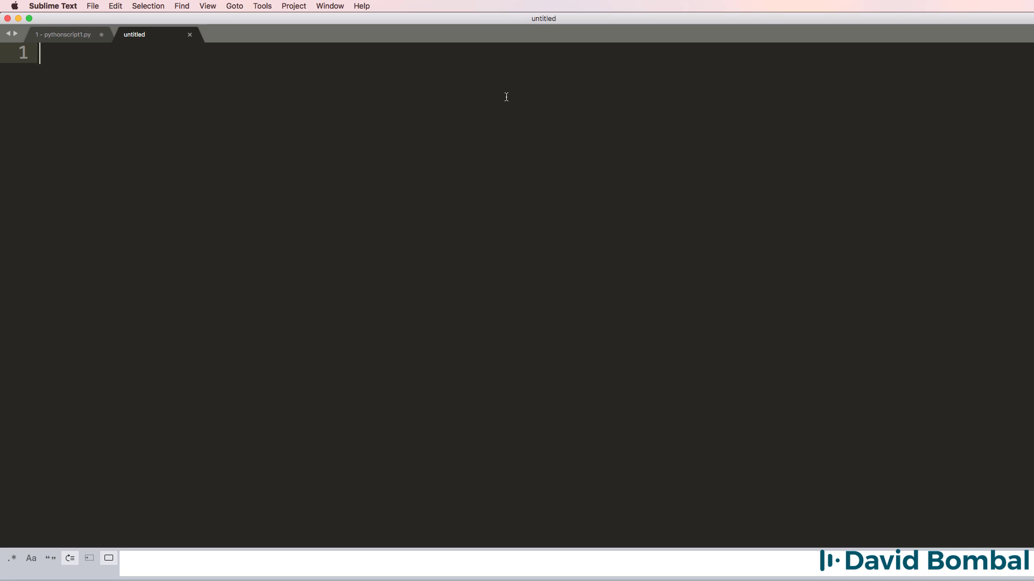
{"action": "key", "text": "super+v"}
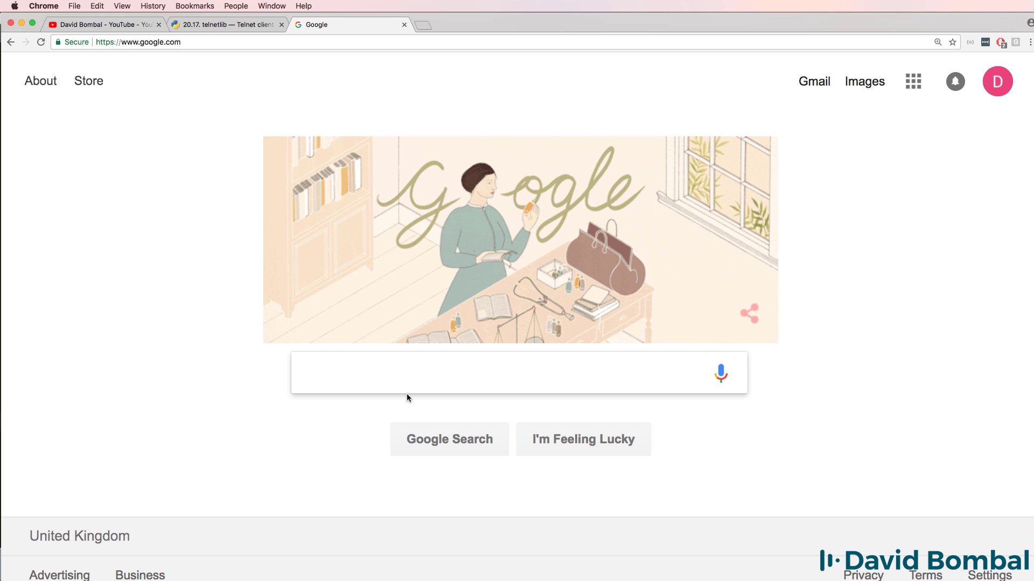
Step: Search Google for 'python ide', pick PyCharm and open its JetBrains download page
{"action": "left_click", "coordinate": [401, 379]}
{"action": "type", "text": "python ide"}
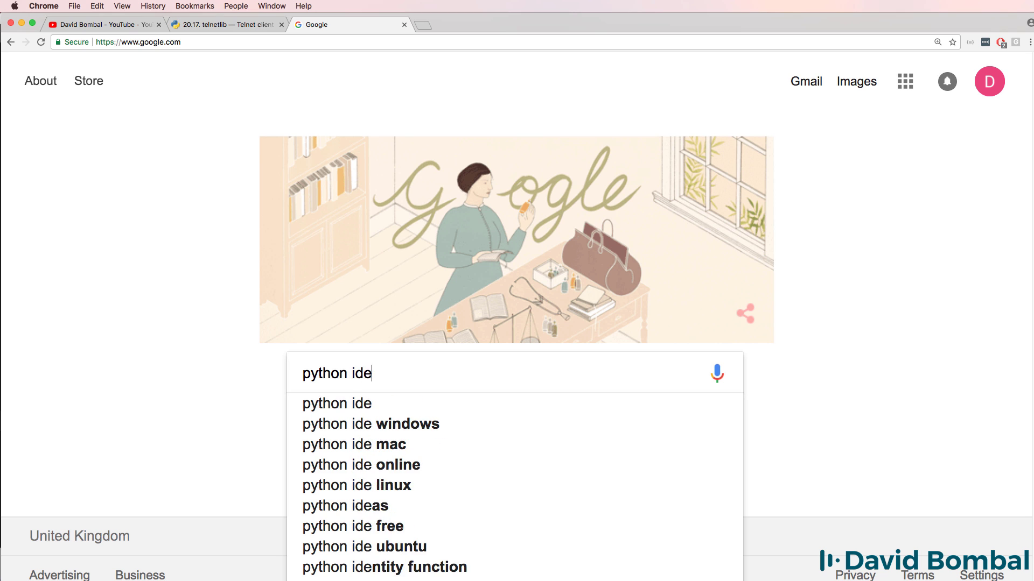
{"action": "key", "text": "Return"}
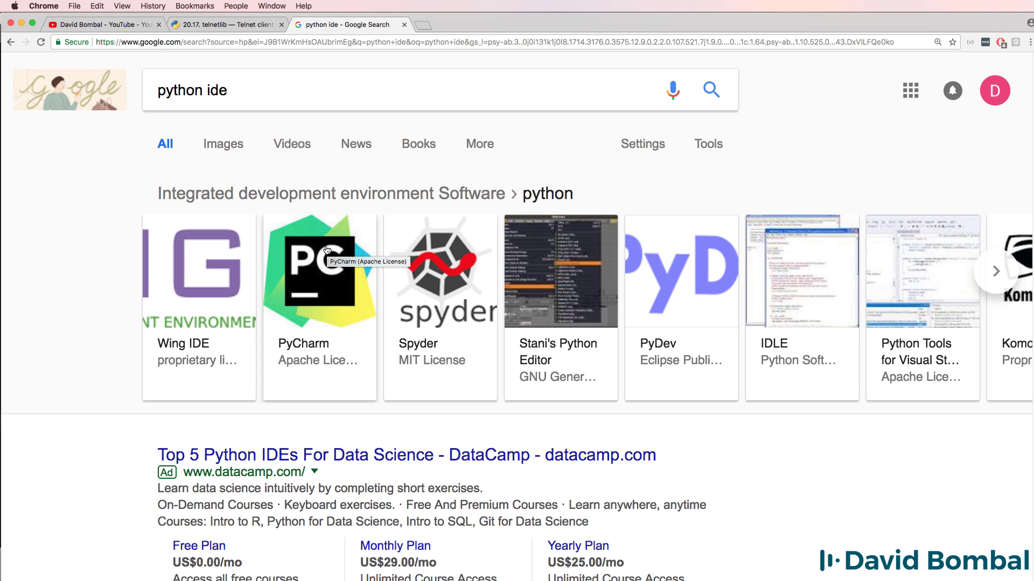
{"action": "left_click", "coordinate": [320, 249]}
{"action": "left_click", "coordinate": [349, 463]}
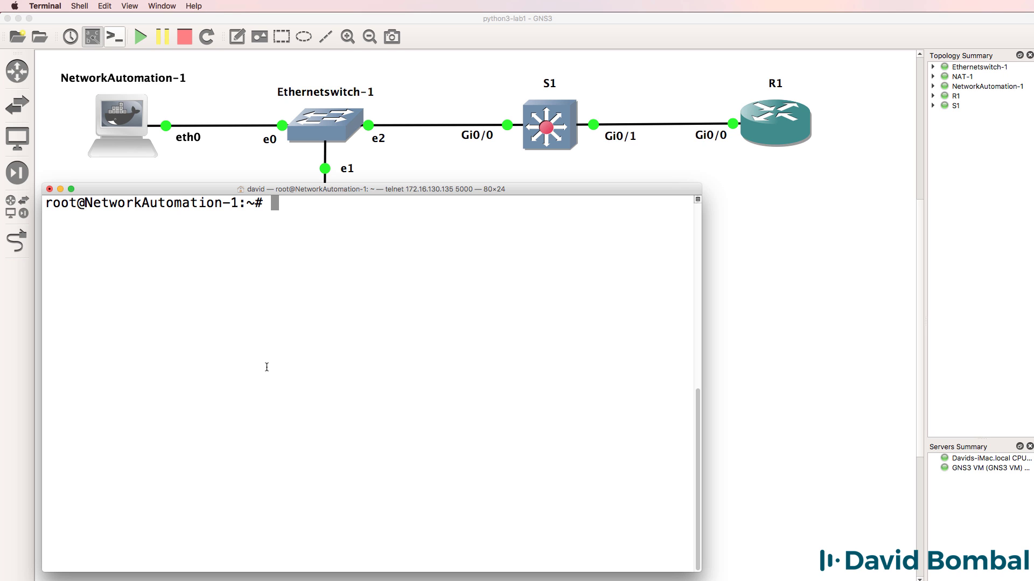
Step: Create python31.py with nano in the NetworkAutomation-1 console, then exit nano
{"action": "type", "text": "nano p"}
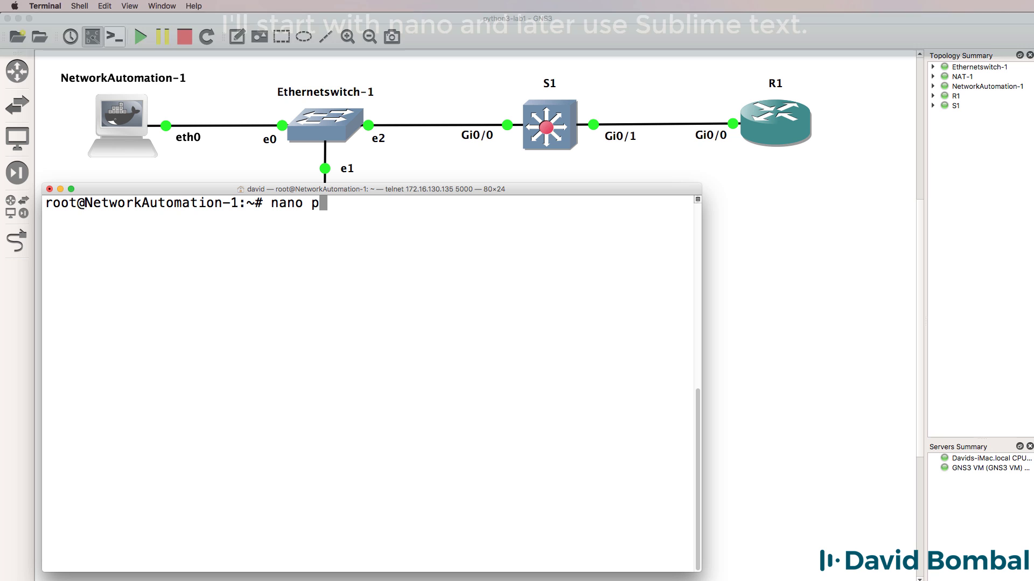
{"action": "type", "text": "ython31.py"}
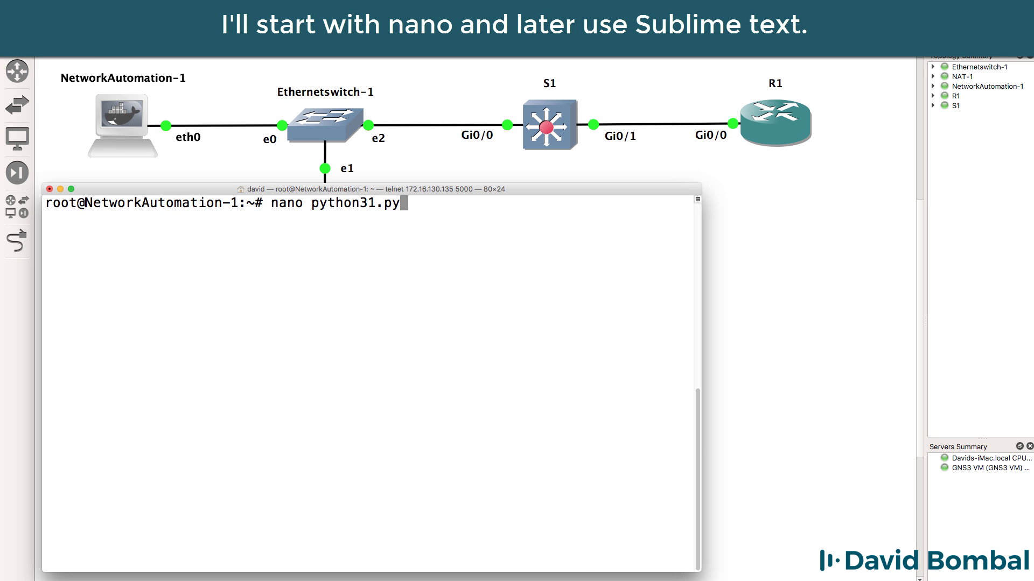
{"action": "key", "text": "Return"}
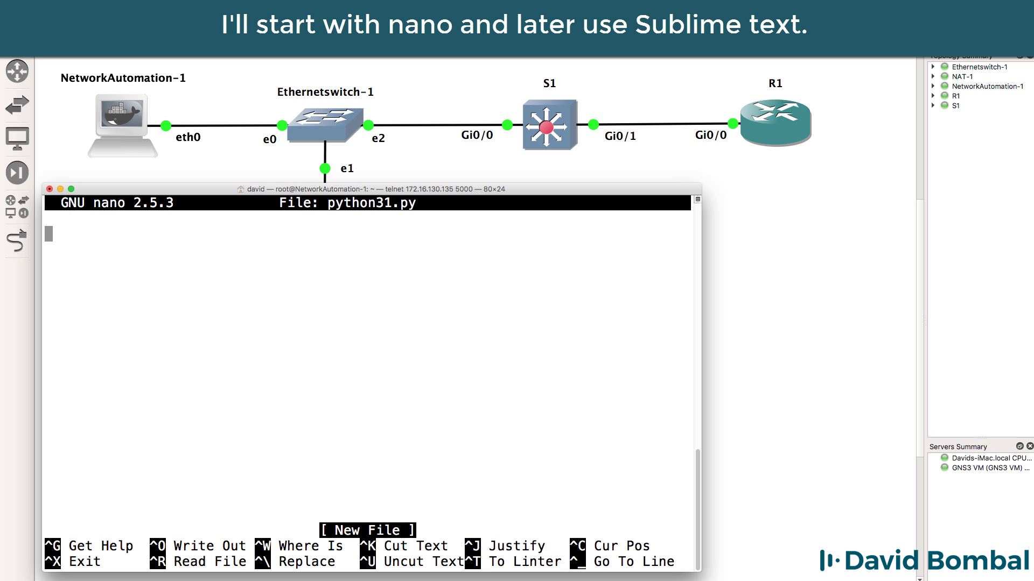
{"action": "key", "text": "ctrl+x"}
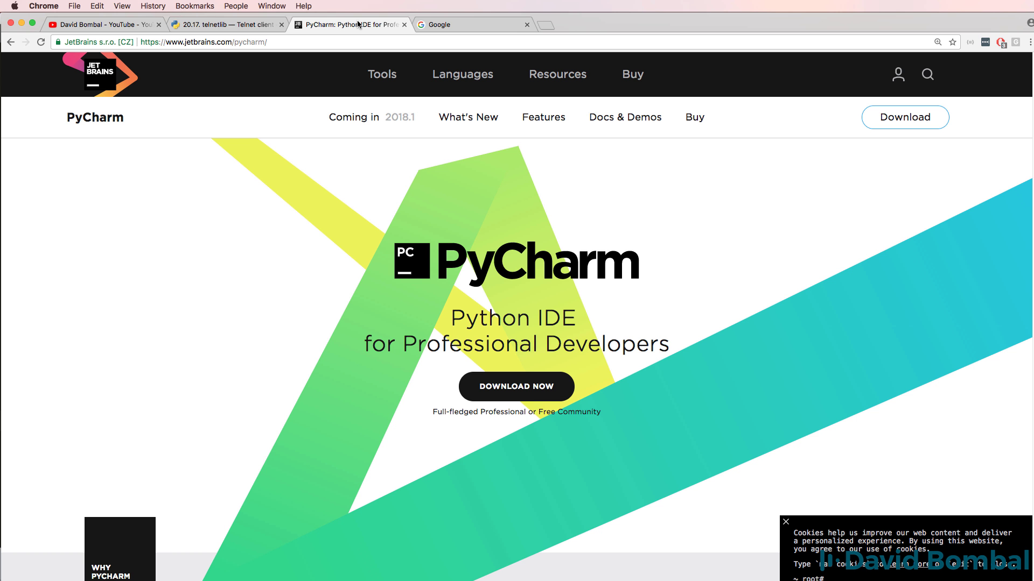
Step: Search Google for 'sublime text', open sublimetext.com, and compare it with the PyCharm tab
{"action": "left_click", "coordinate": [458, 30]}
{"action": "type", "text": "sublime "}
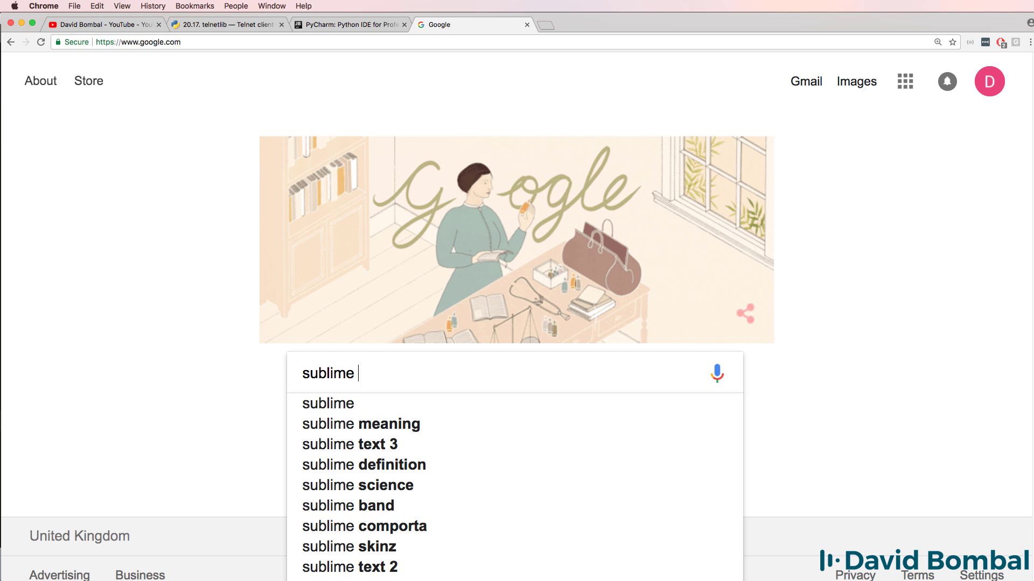
{"action": "type", "text": "text"}
{"action": "key", "text": "Return"}
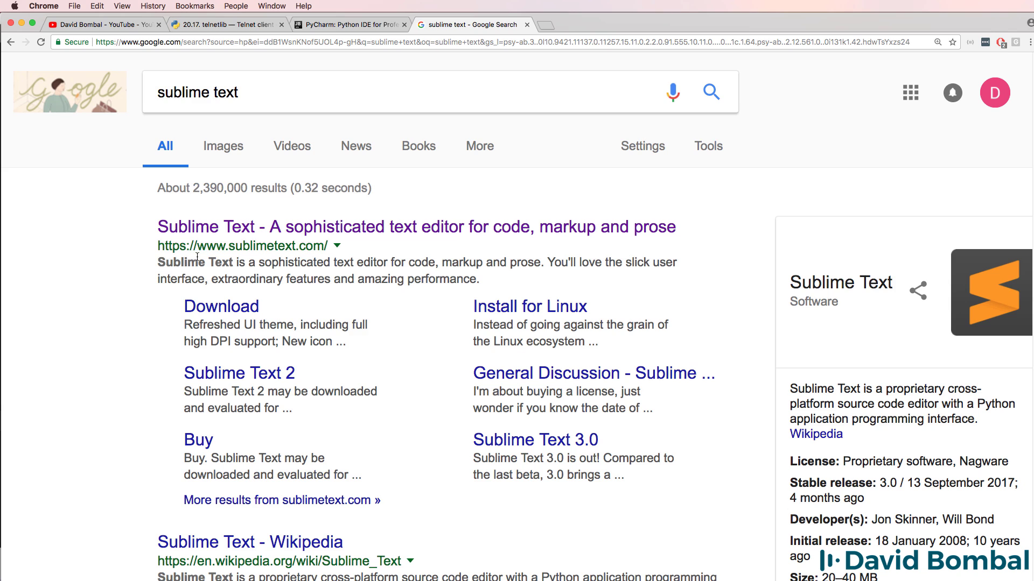
{"action": "left_click", "coordinate": [218, 229]}
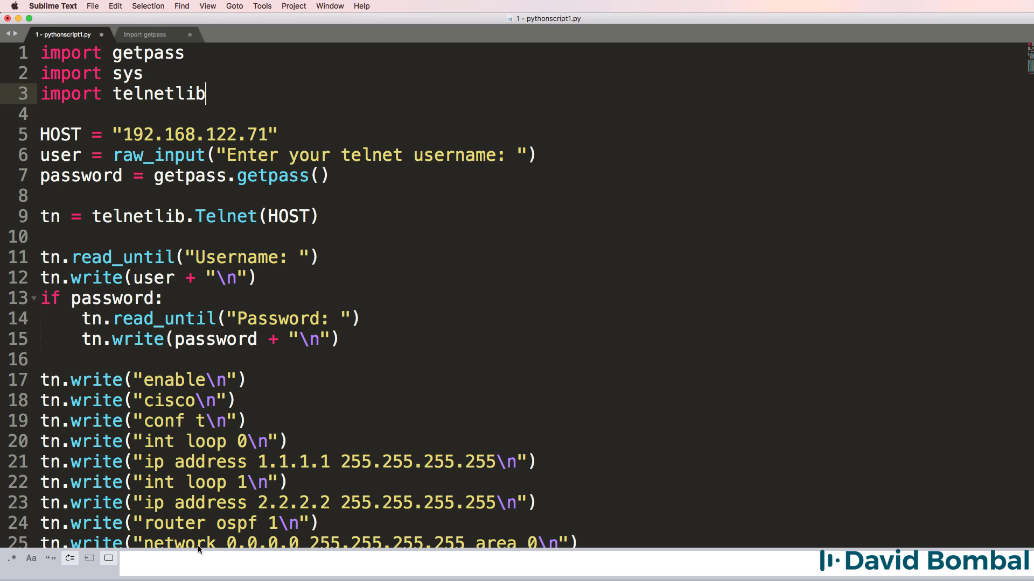
{"action": "key", "text": "super+Tab"}
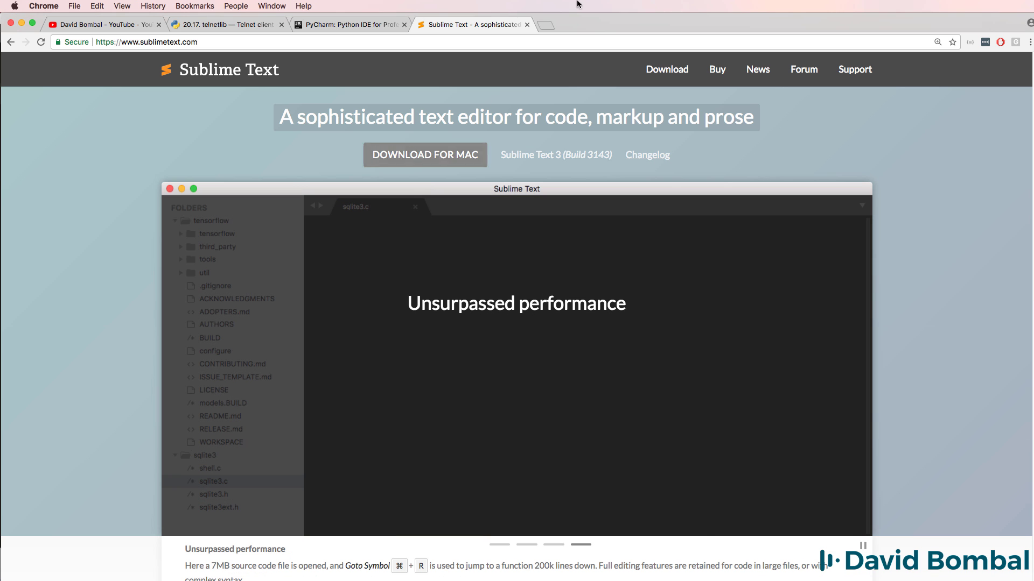
{"action": "left_click", "coordinate": [352, 25]}
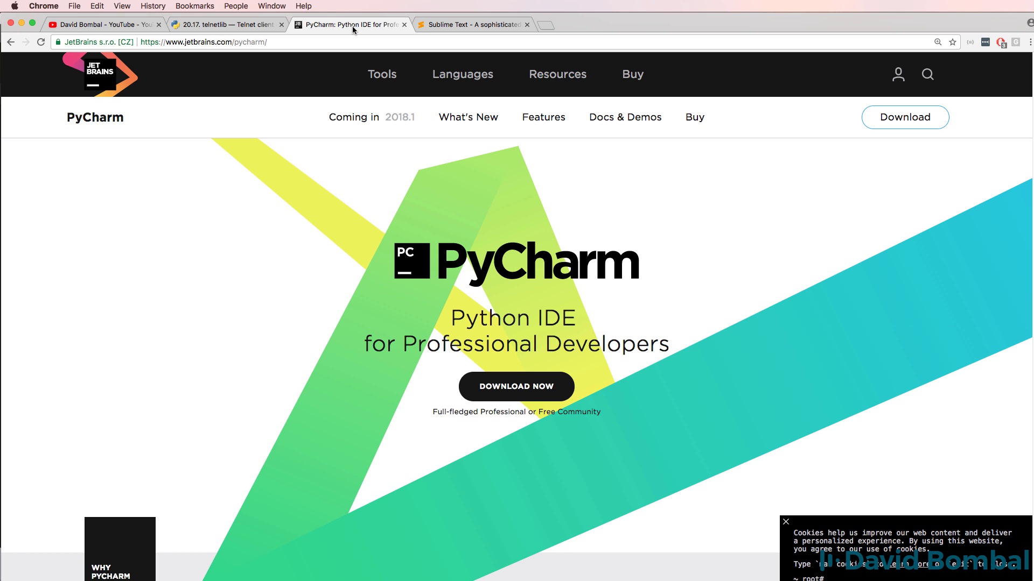
{"action": "left_click", "coordinate": [464, 24]}
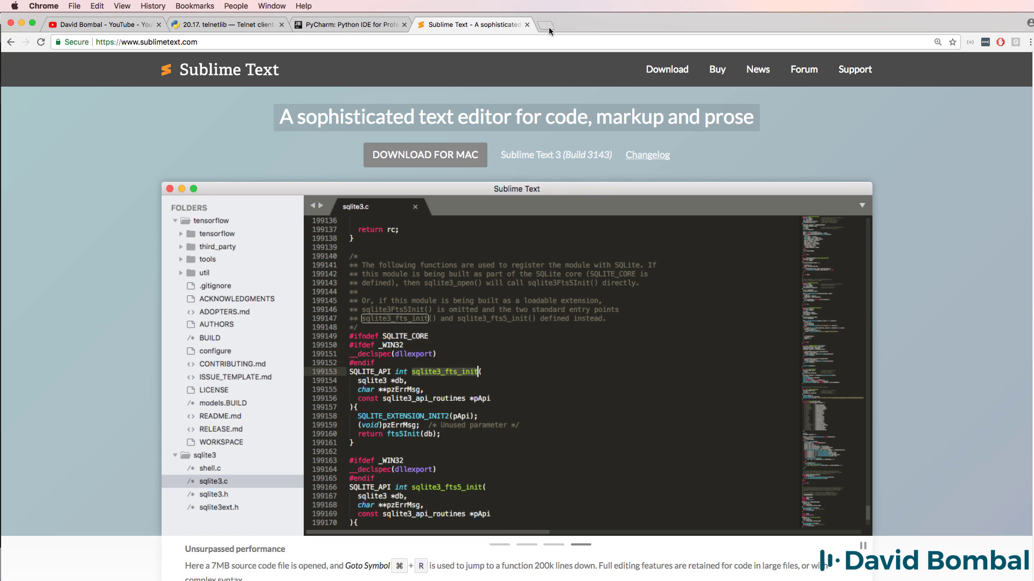
Step: Search 'microsoft studio code', open code.visualstudio.com and show its macOS, Windows and Linux downloads
{"action": "left_click", "coordinate": [548, 28]}
{"action": "type", "text": "microsoft s"}
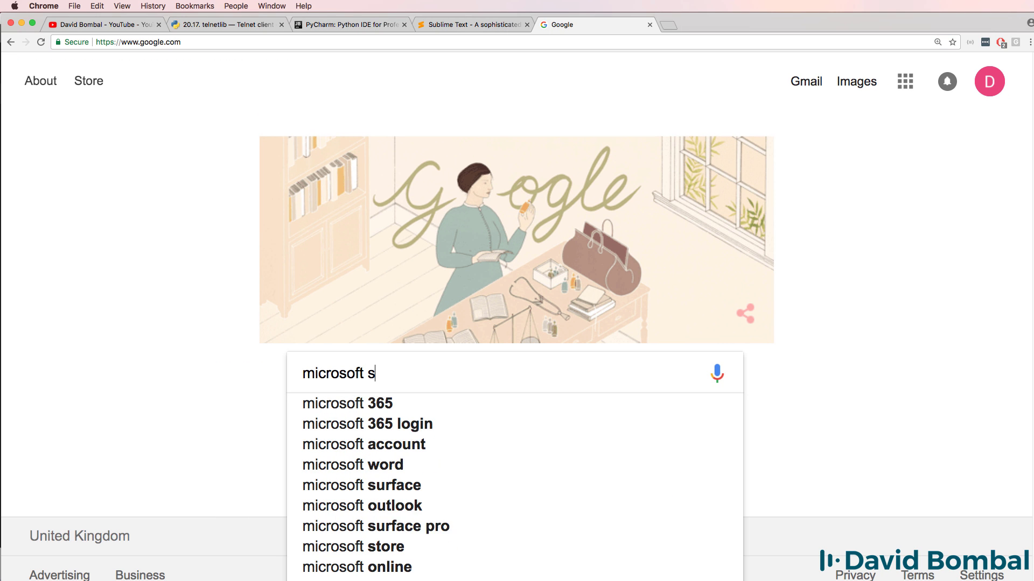
{"action": "type", "text": "tudio code"}
{"action": "key", "text": "Return"}
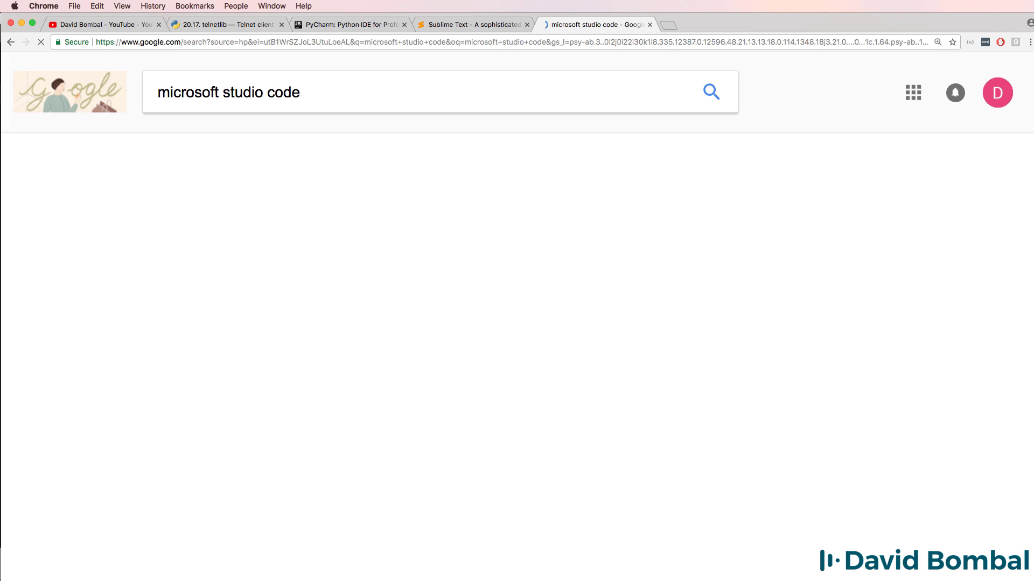
{"action": "left_click", "coordinate": [242, 227]}
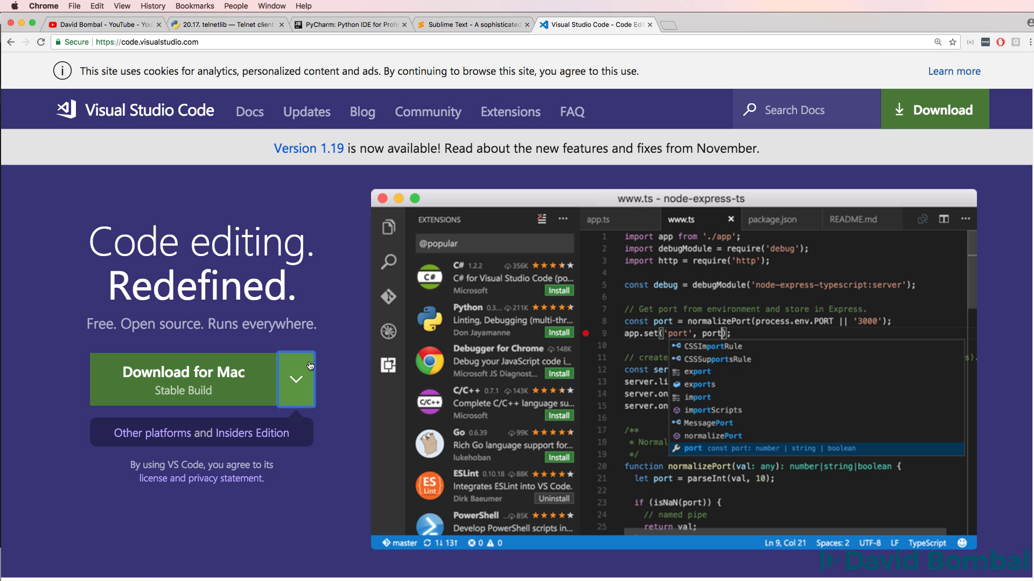
{"action": "left_click", "coordinate": [296, 377]}
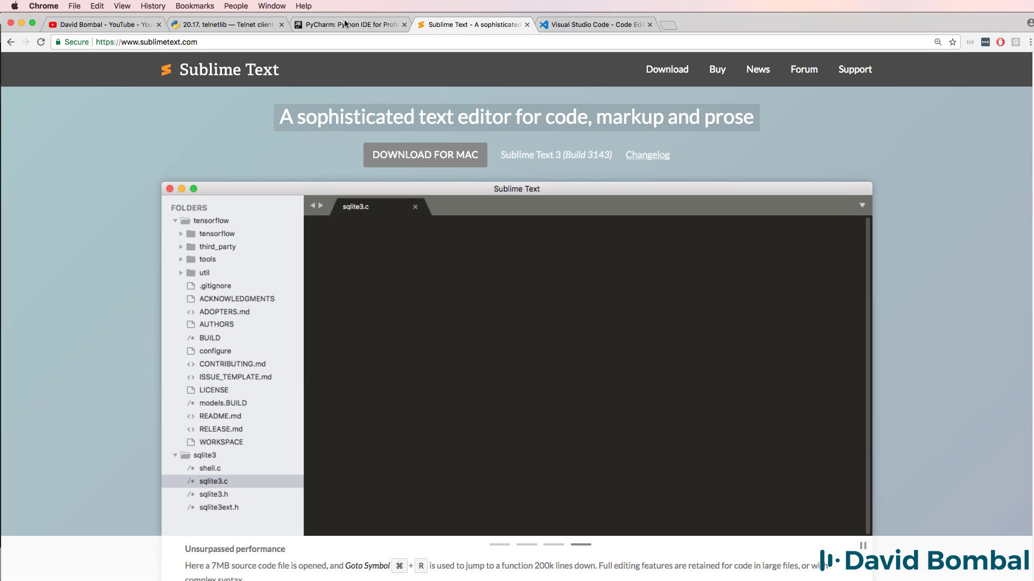
Step: Flip between the Sublime Text, PyCharm and Visual Studio Code tabs
{"action": "left_click", "coordinate": [467, 24]}
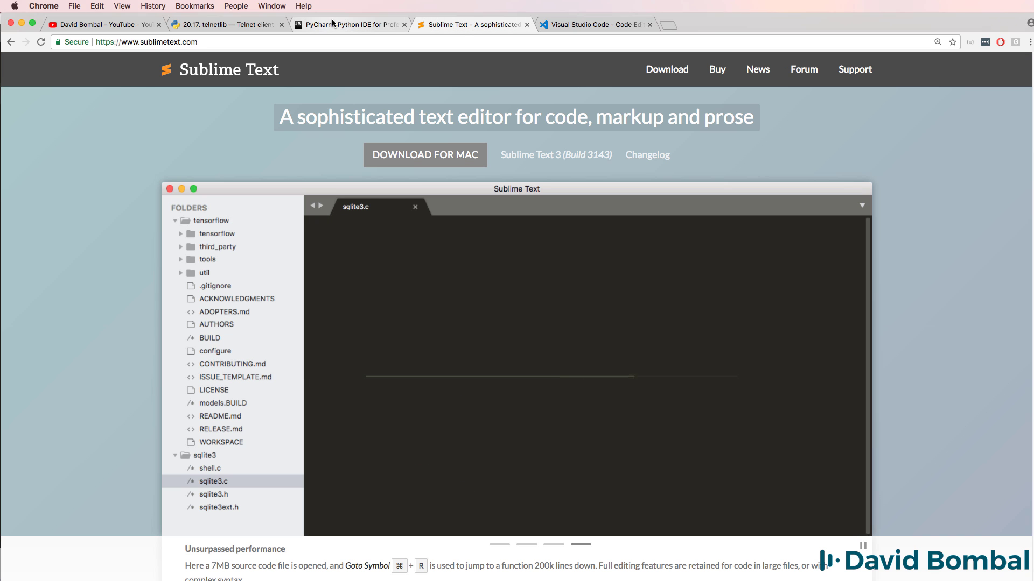
{"action": "left_click", "coordinate": [347, 25]}
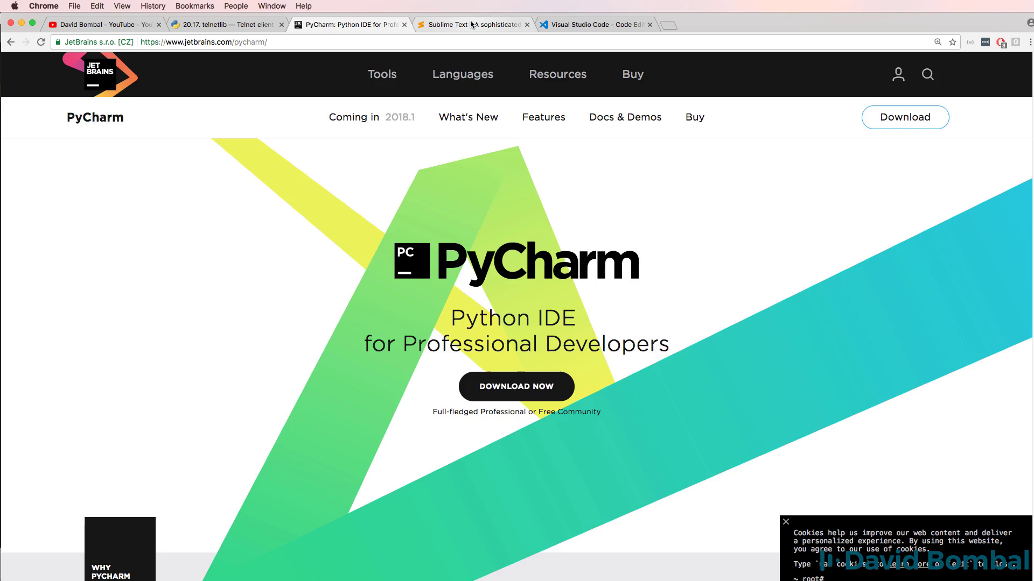
{"action": "left_click", "coordinate": [471, 24]}
{"action": "left_click", "coordinate": [587, 24]}
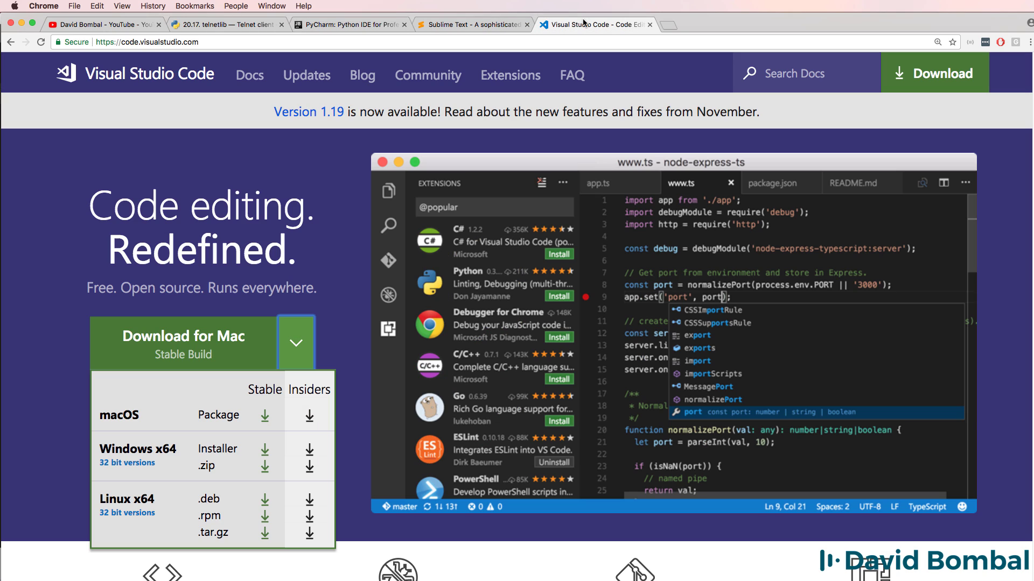
Step: Run a 'python ide' Google search in a sixth tab, then go back to PyCharm
{"action": "left_click", "coordinate": [667, 24]}
{"action": "type", "text": "py"}
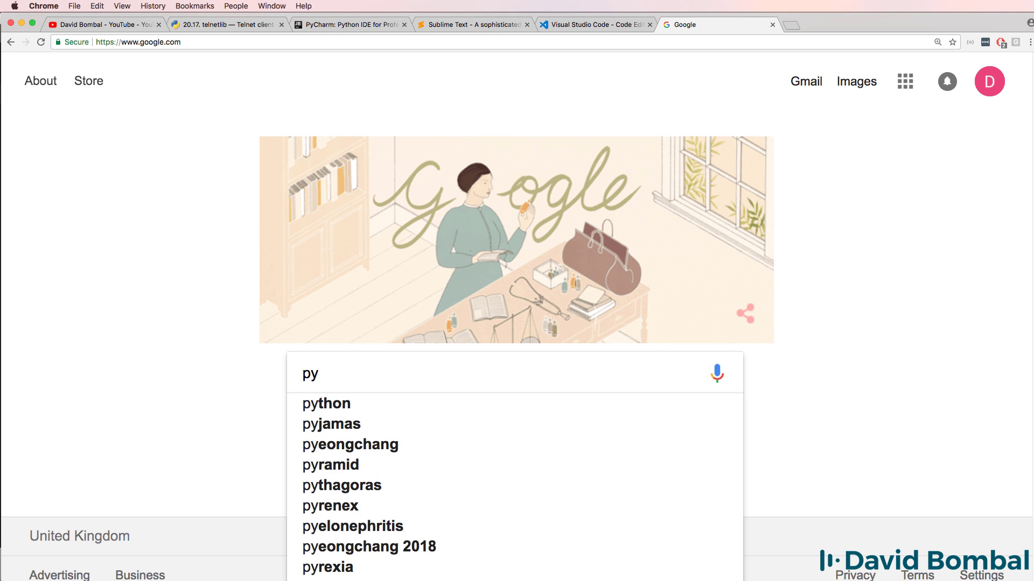
{"action": "type", "text": "thon ide"}
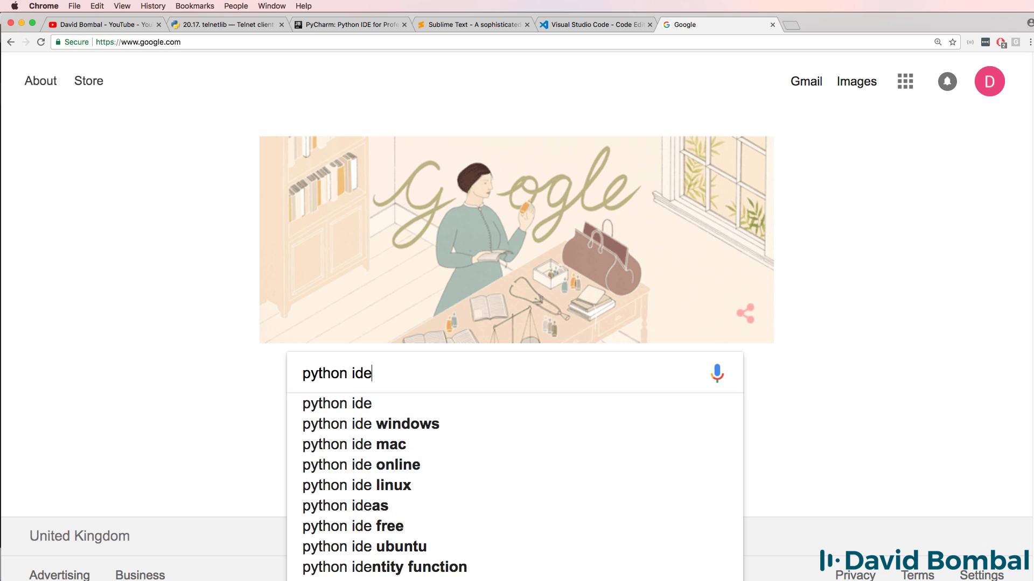
{"action": "key", "text": "Return"}
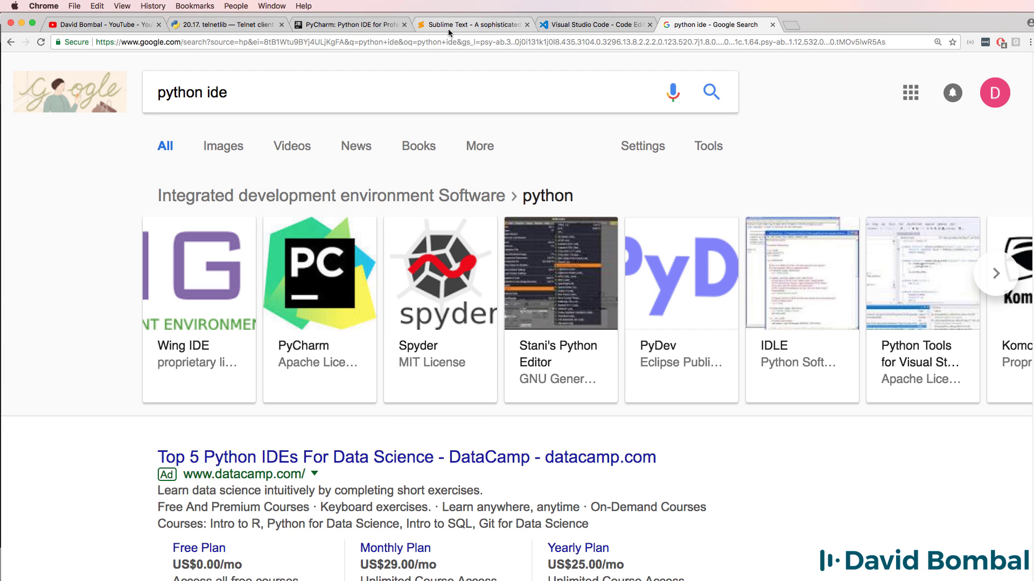
{"action": "left_click", "coordinate": [353, 26]}
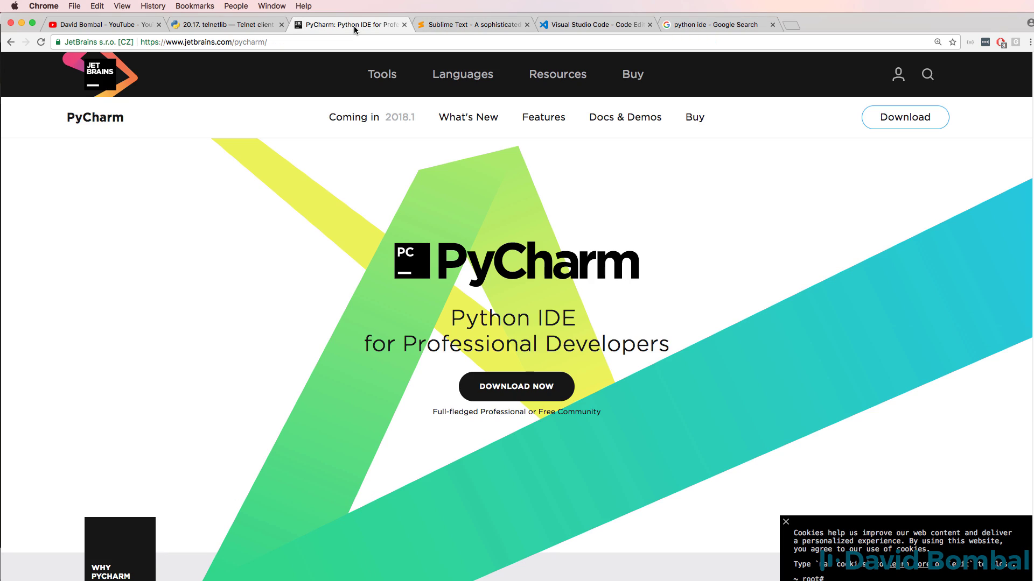